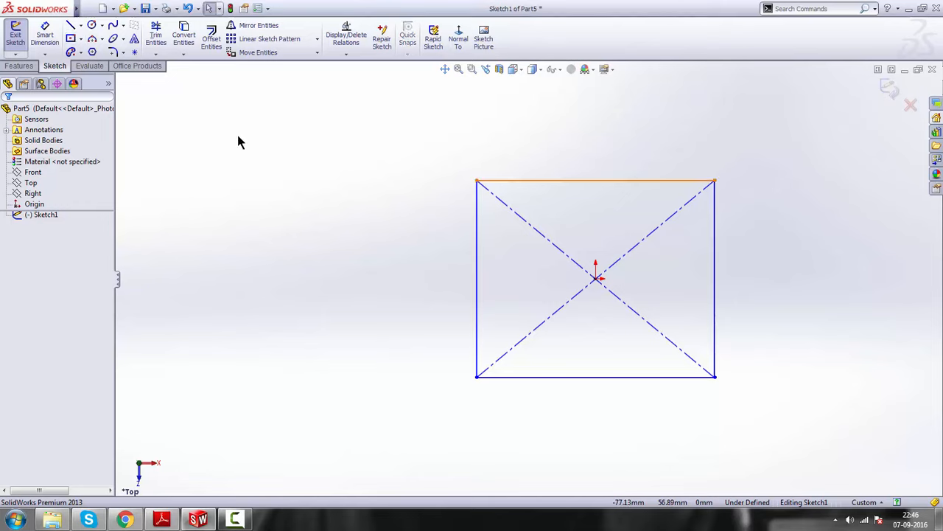
# Close the rectangle sketch and extrude it upward about 88 mm into a solid block
pyautogui.click(887, 89)
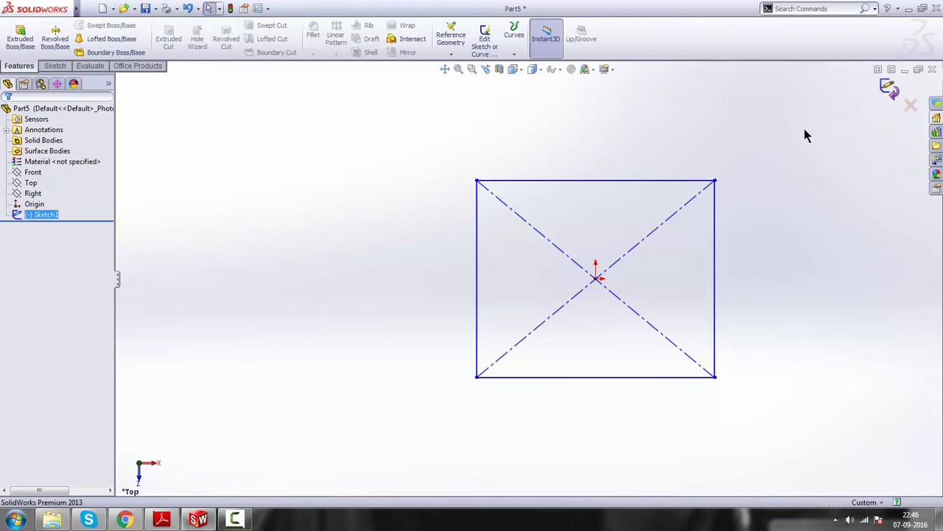
pyautogui.click(22, 42)
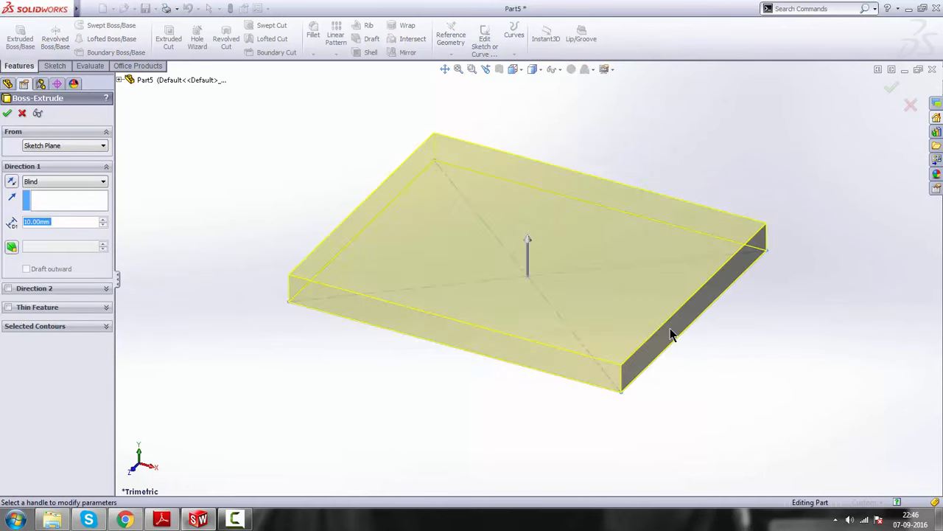
pyautogui.moveTo(530, 255); pyautogui.dragTo(543, 155)
pyautogui.click(7, 113)
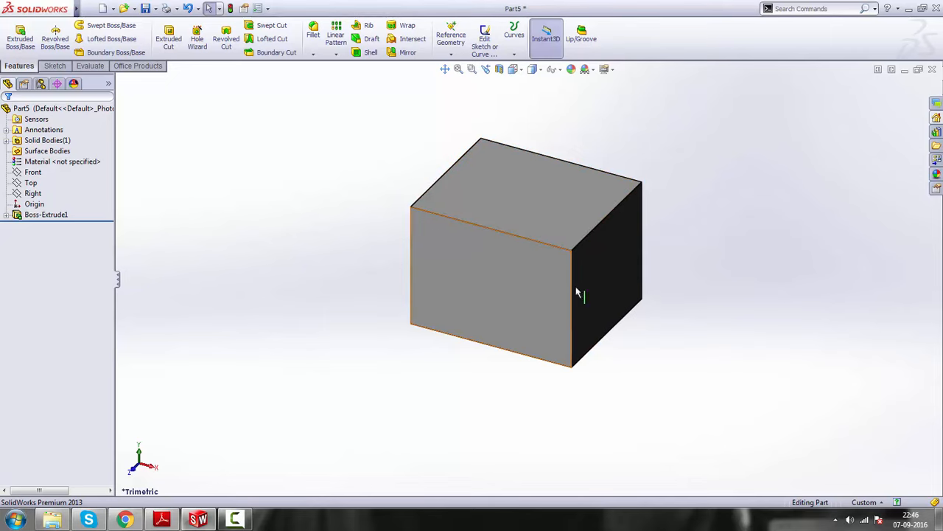
# Start a new sketch on the block's top face
pyautogui.click(513, 191)
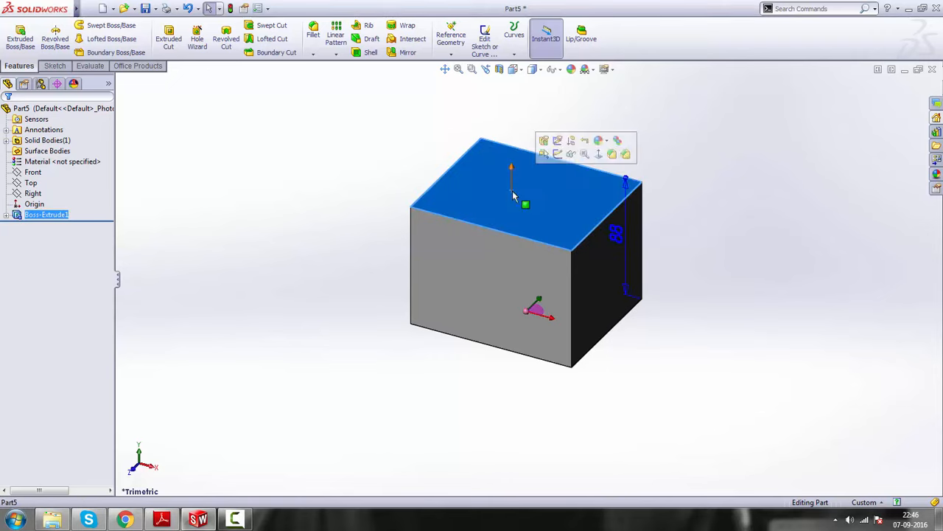
pyautogui.click(559, 157)
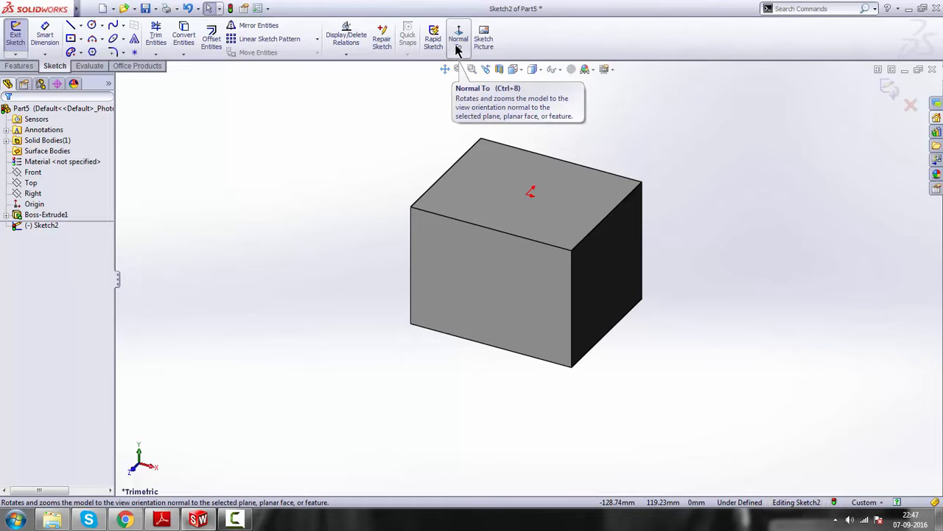
# Add another Normal To command from the Standard Views category to the end of the Sketch commands
pyautogui.rightClick(565, 40)
pyautogui.rightClick(532, 40)
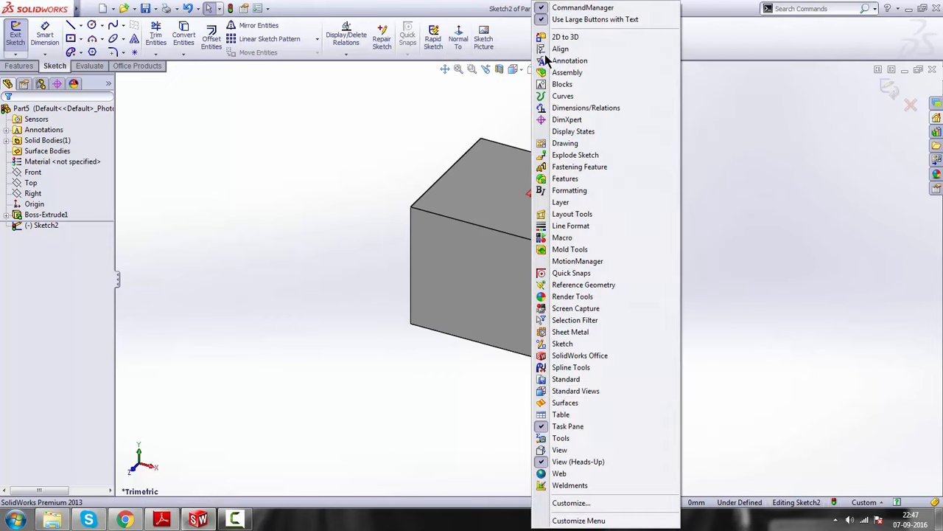
pyautogui.click(571, 502)
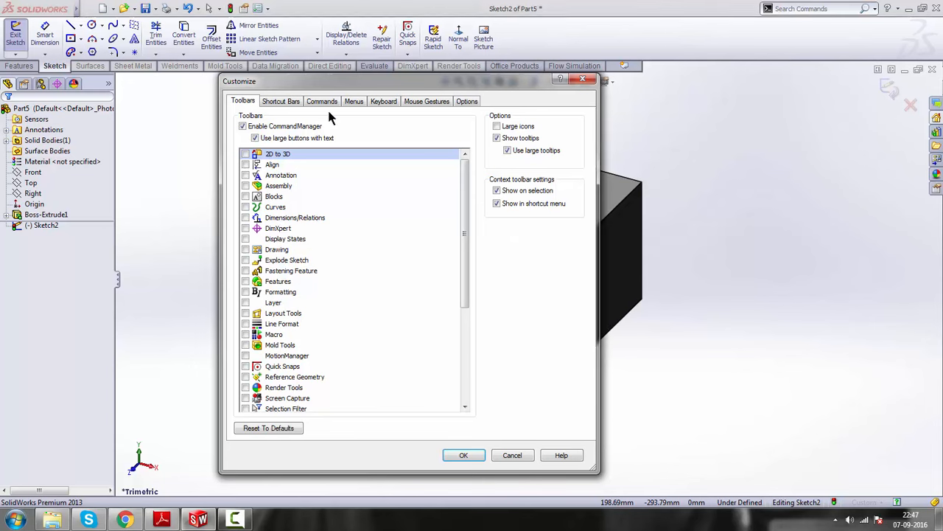
pyautogui.click(323, 105)
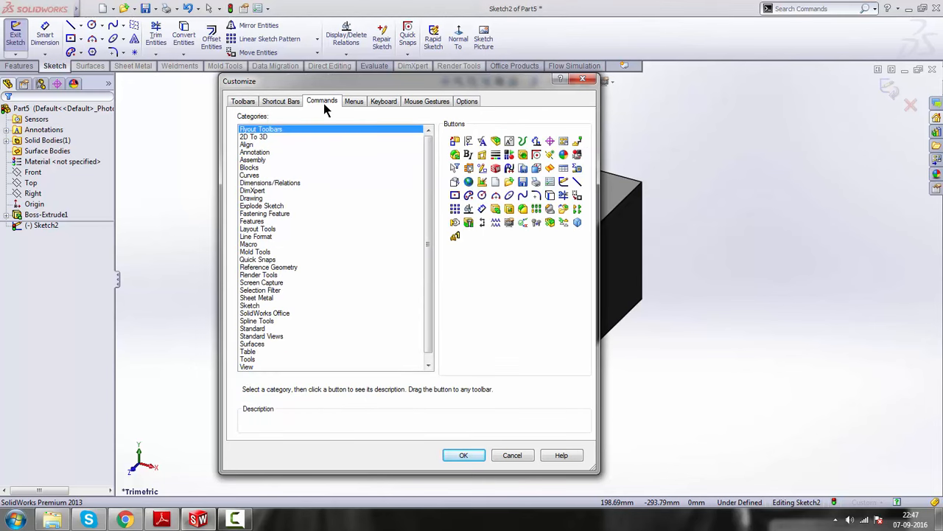
pyautogui.click(264, 337)
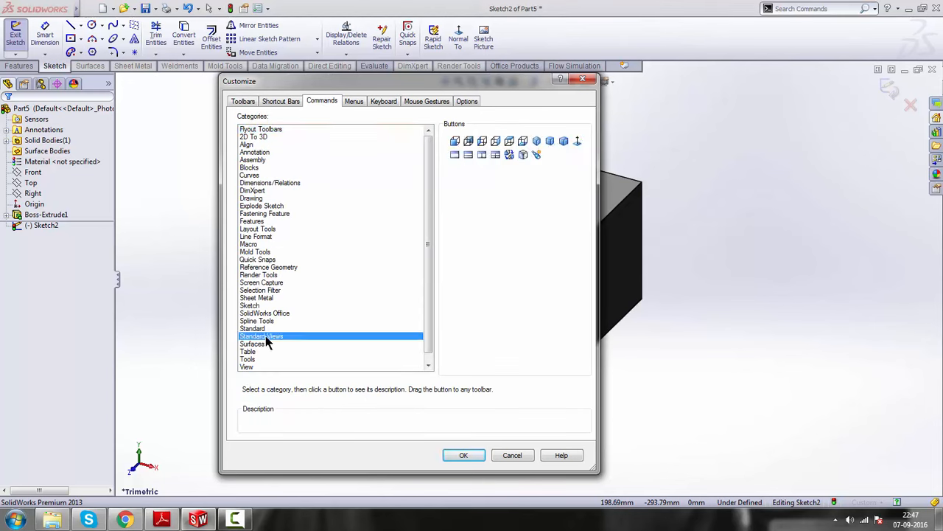
pyautogui.click(578, 144)
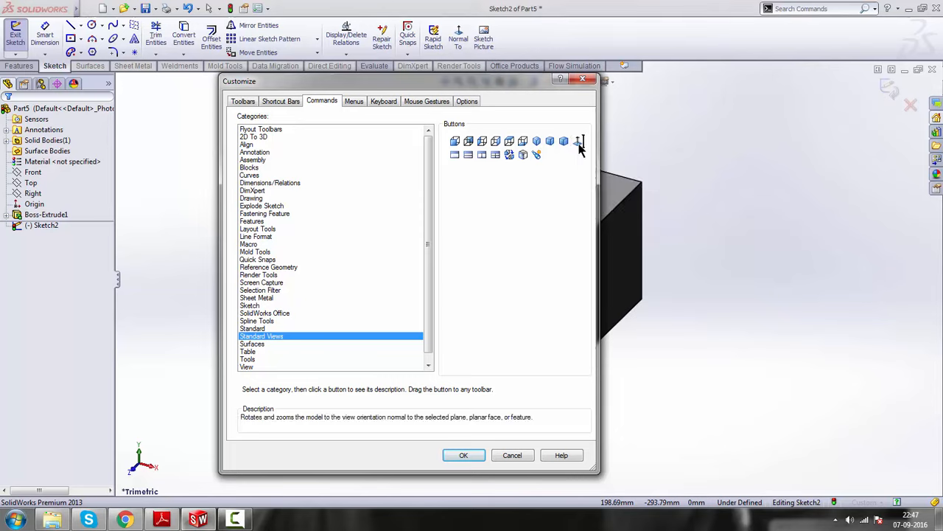
pyautogui.moveTo(548, 53); pyautogui.dragTo(516, 40)
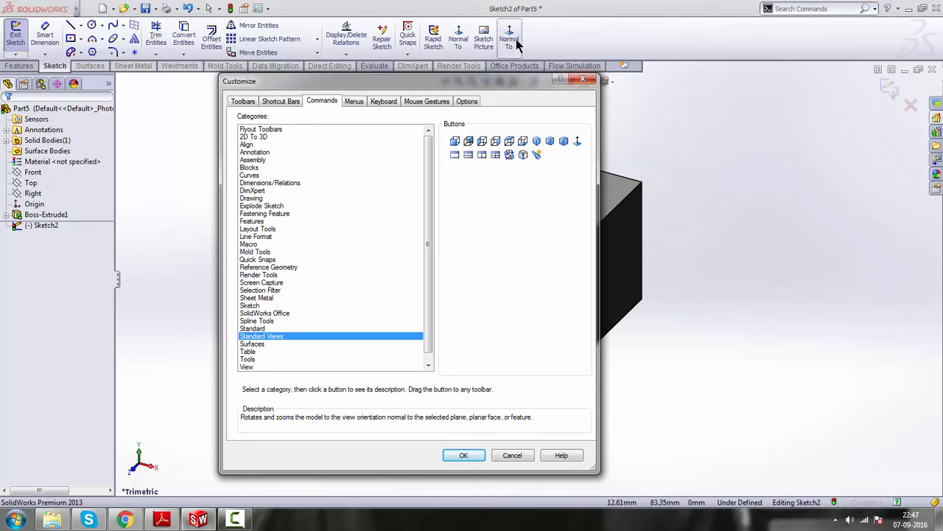
pyautogui.click(464, 455)
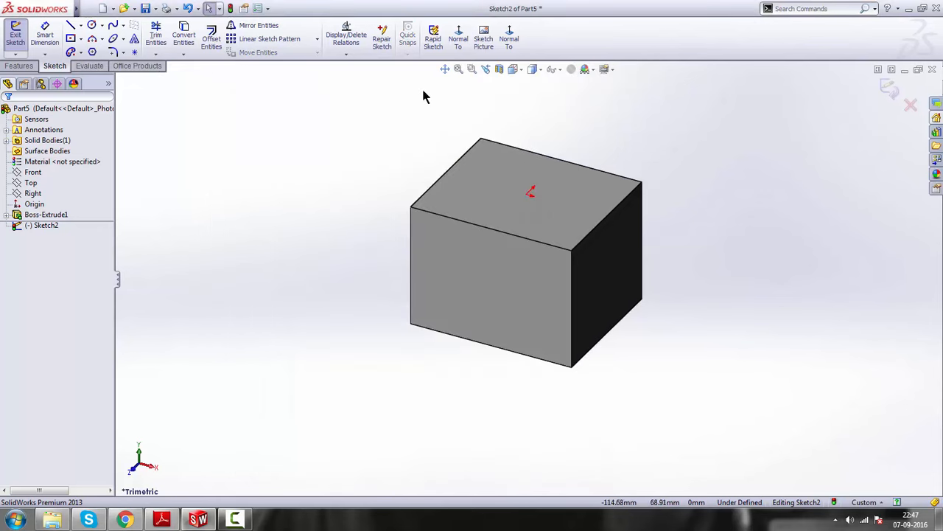
# Remove the duplicate Normal To command from the end of the Sketch commands
pyautogui.rightClick(574, 43)
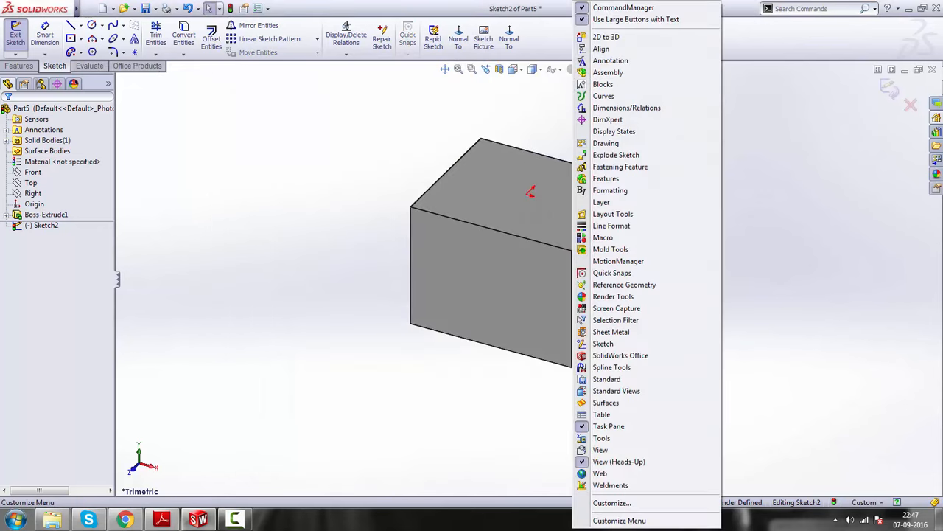
pyautogui.click(612, 502)
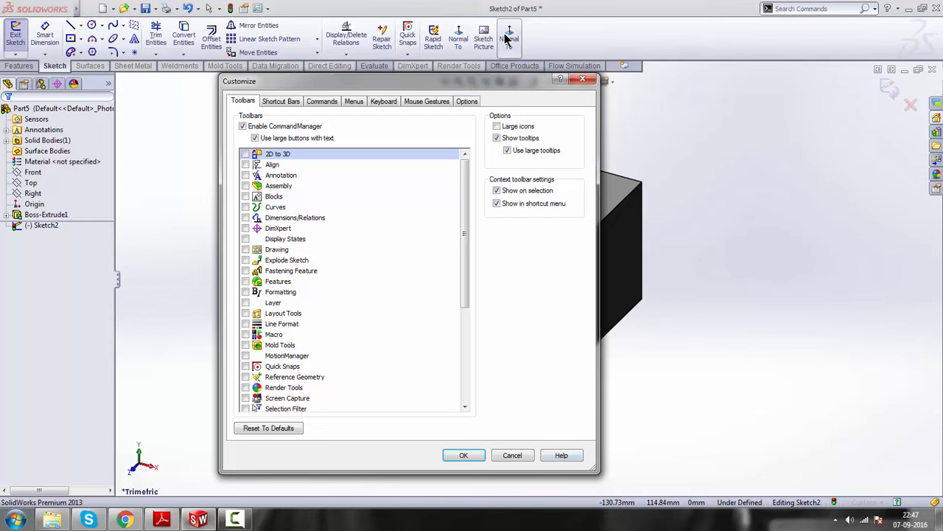
pyautogui.click(583, 79)
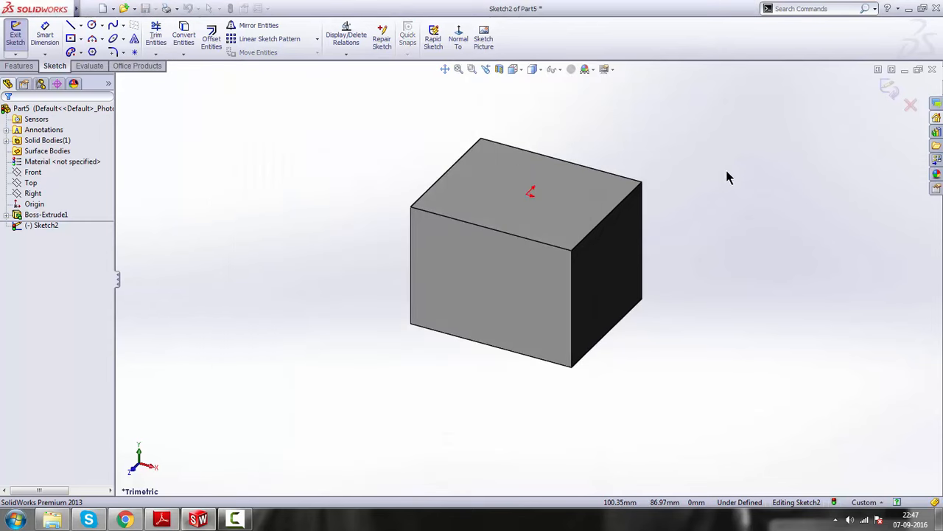
# Sketch a circle of about 28 mm radius centred on the origin, viewing the top face head-on, and close the sketch
pyautogui.scroll(-1, 516, 170)
pyautogui.click(458, 39)
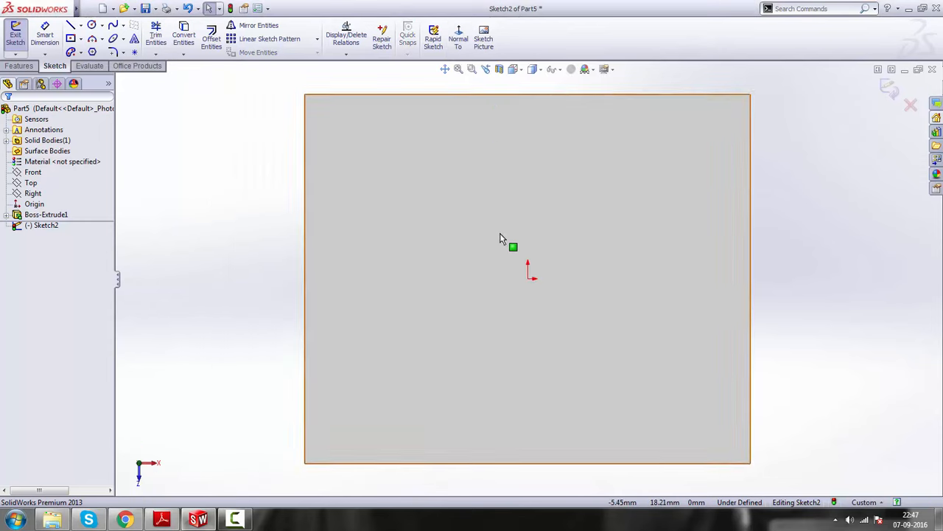
pyautogui.click(92, 26)
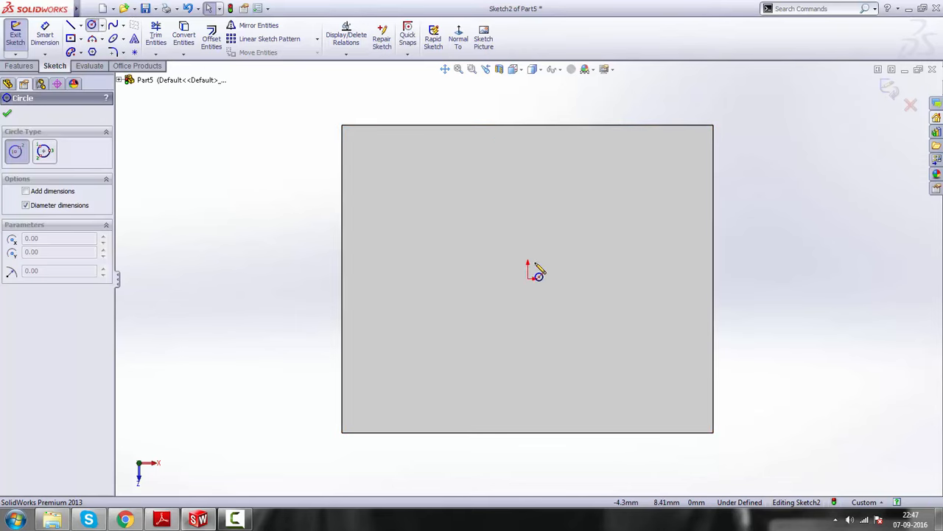
pyautogui.click(527, 279)
pyautogui.click(605, 234)
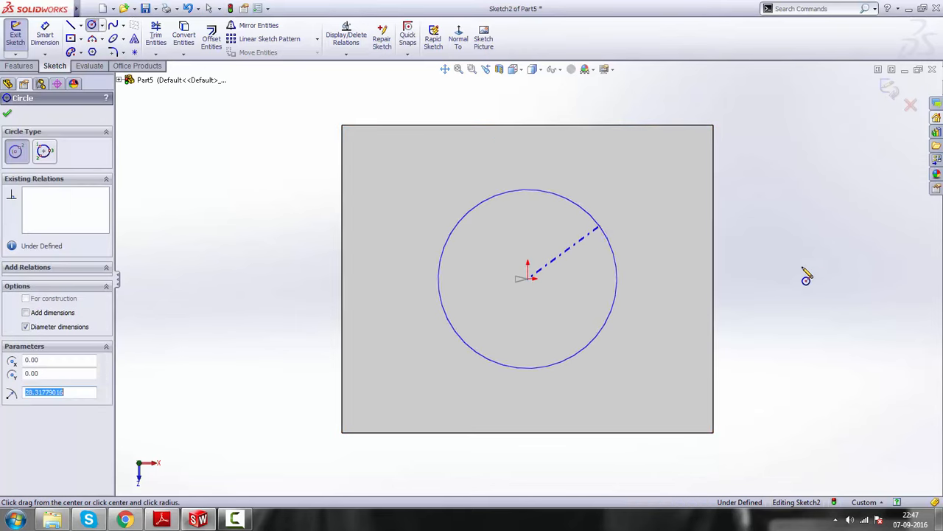
pyautogui.rightClick(789, 208)
pyautogui.click(810, 213)
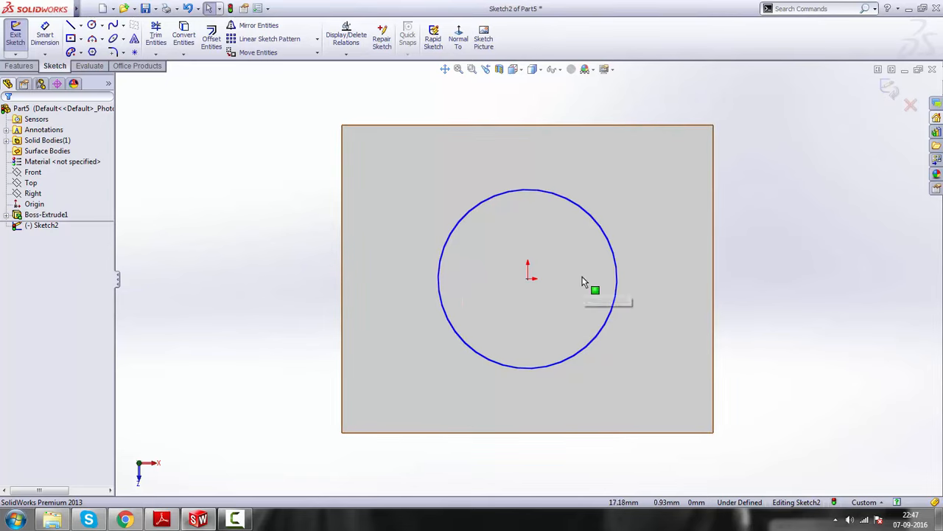
pyautogui.click(888, 86)
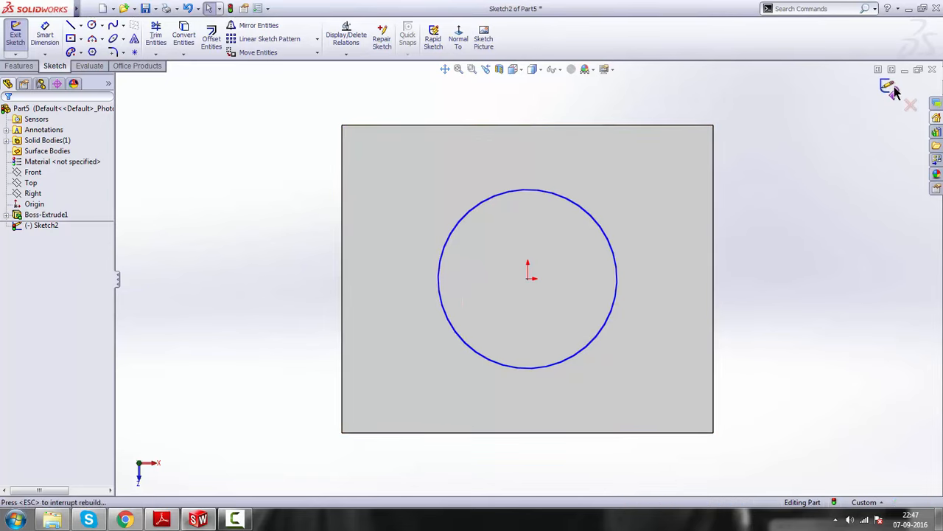
# Start an extruded cut from the circle sketch on the block's top face
pyautogui.moveTo(622, 344)
pyautogui.mouseDown(button='middle')
pyautogui.moveTo(531, 341)
pyautogui.moveTo(542, 283)
pyautogui.moveTo(533, 299)
pyautogui.moveTo(498, 236)
pyautogui.moveTo(512, 233)
pyautogui.mouseUp(button='middle')
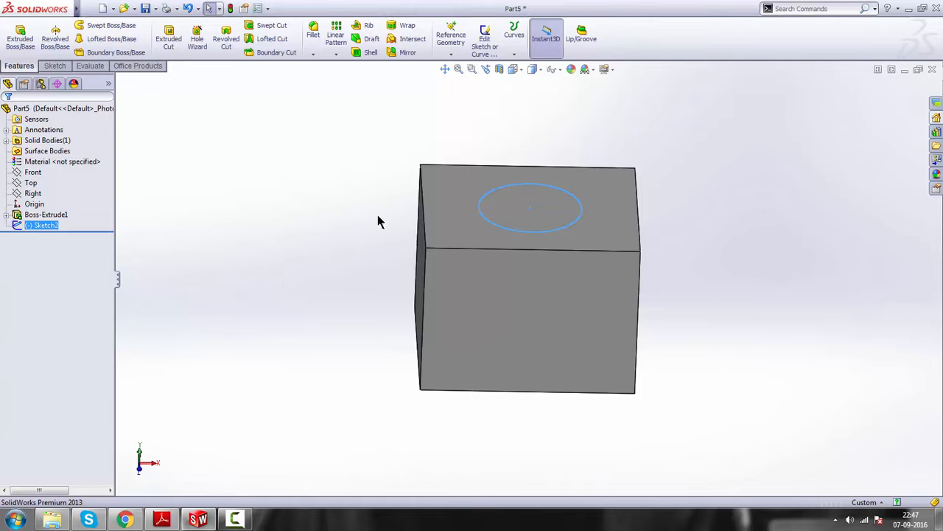
pyautogui.click(278, 270)
pyautogui.click(58, 226)
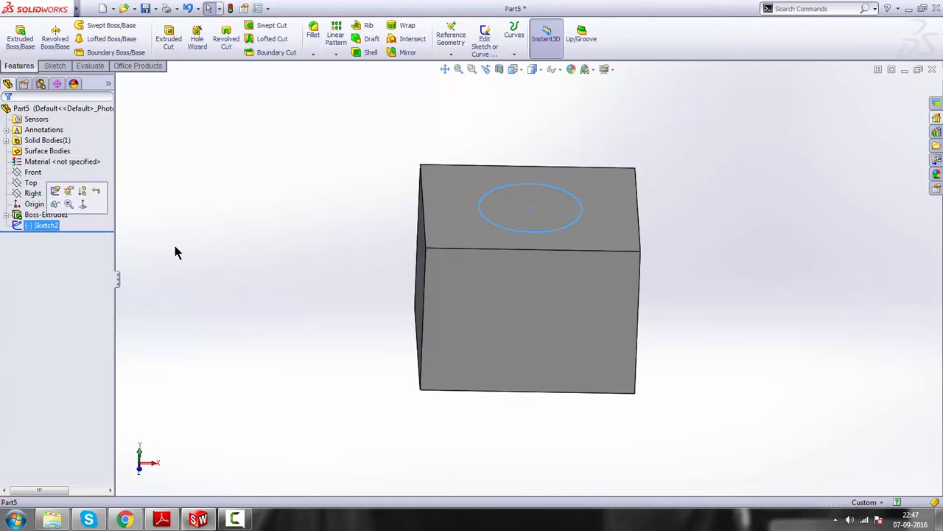
pyautogui.click(171, 43)
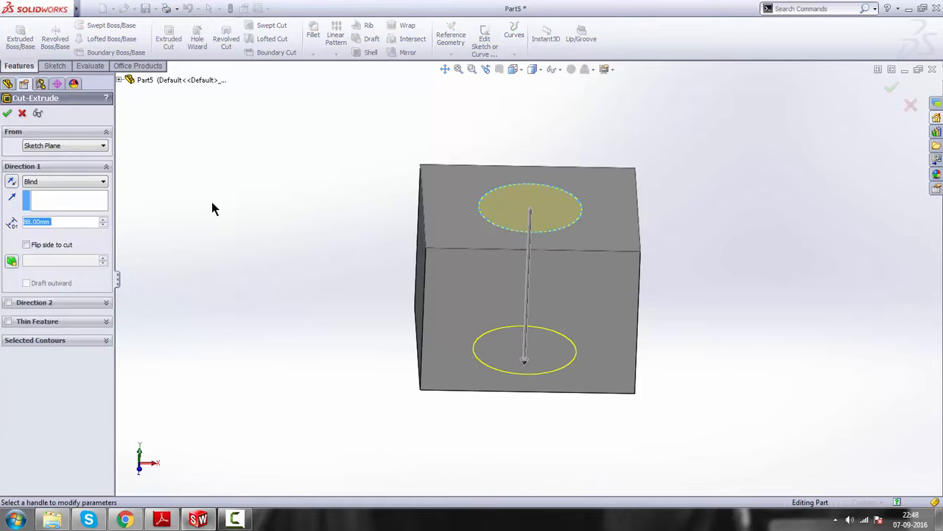
# Try blind cut depths of 60 mm and 88 mm for the circular cut by adjusting its depth handle
pyautogui.moveTo(715, 402); pyautogui.dragTo(513, 342, button='middle')
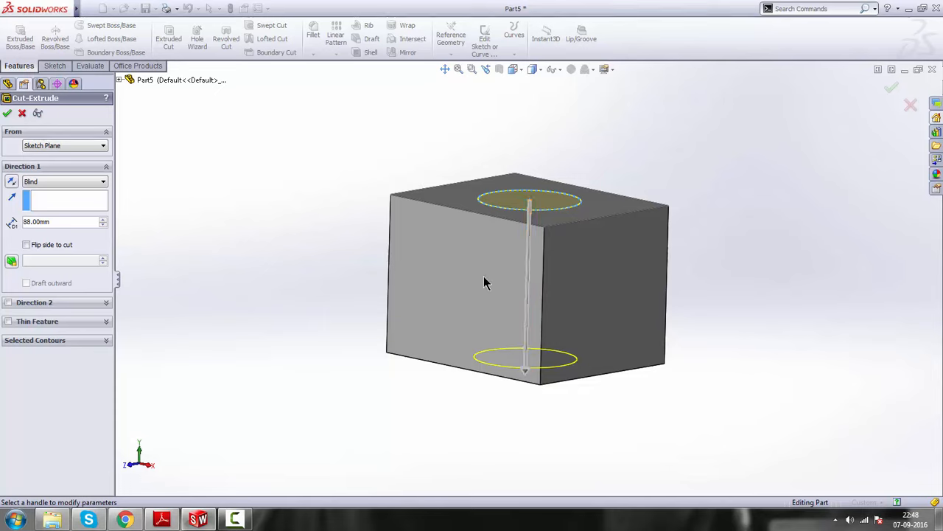
pyautogui.click(525, 370)
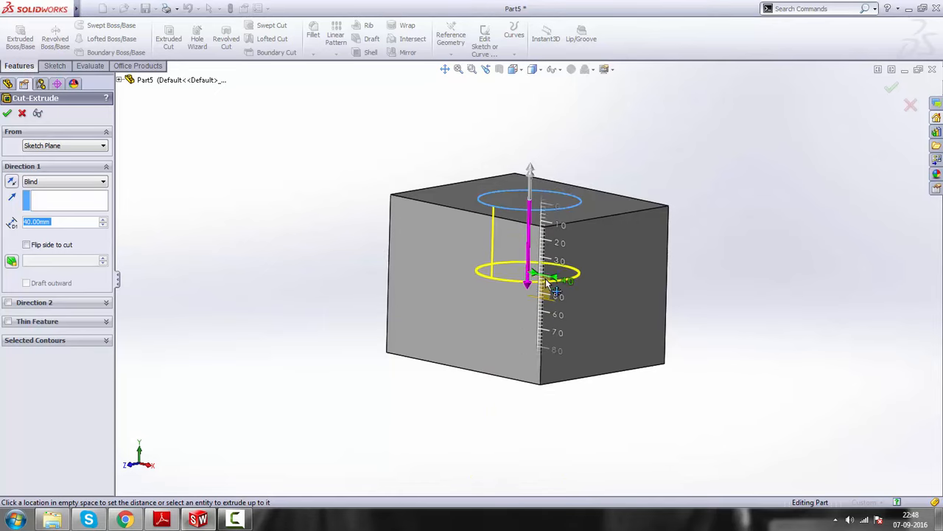
pyautogui.click(553, 317)
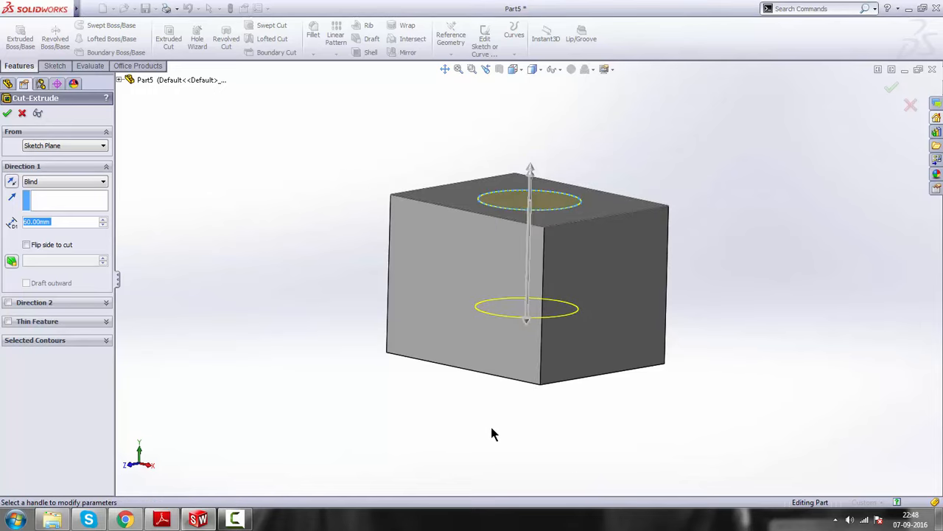
pyautogui.click(527, 323)
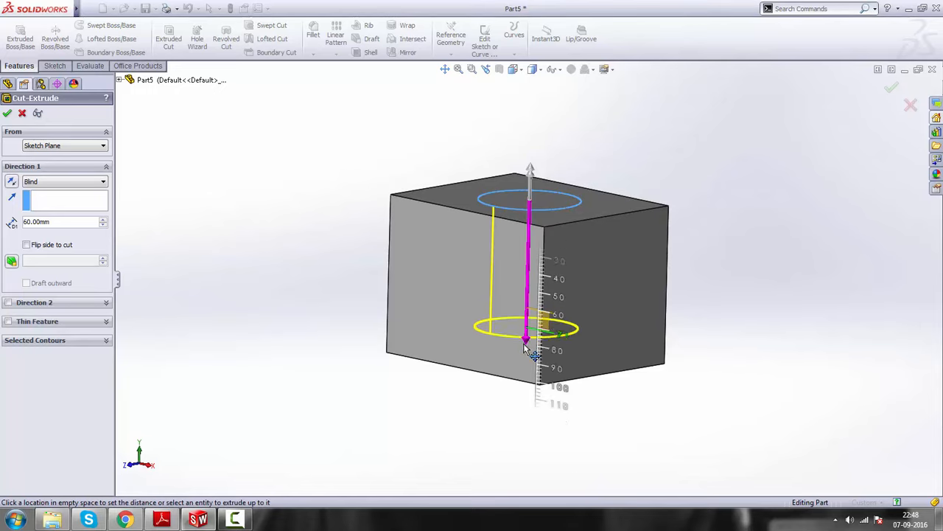
pyautogui.click(527, 367)
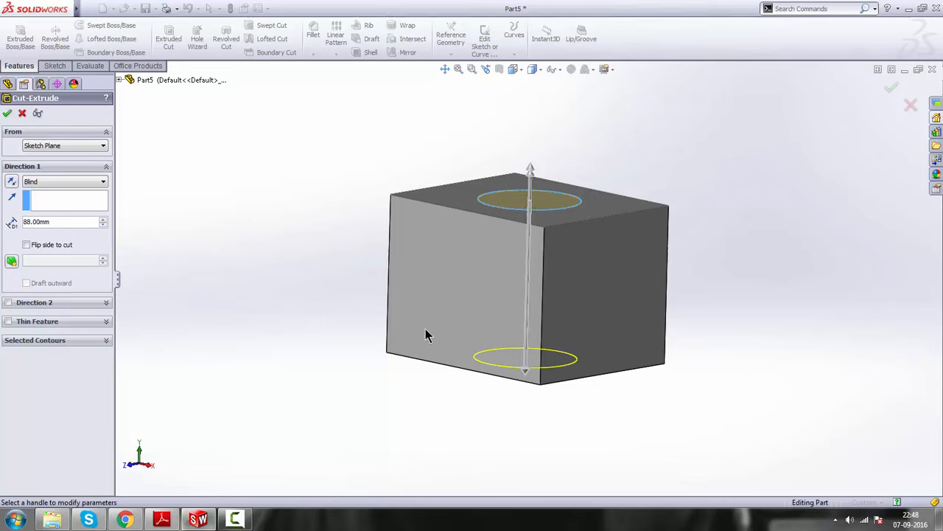
# Set the circular cut's end condition to Through All and complete the cut
pyautogui.click(64, 180)
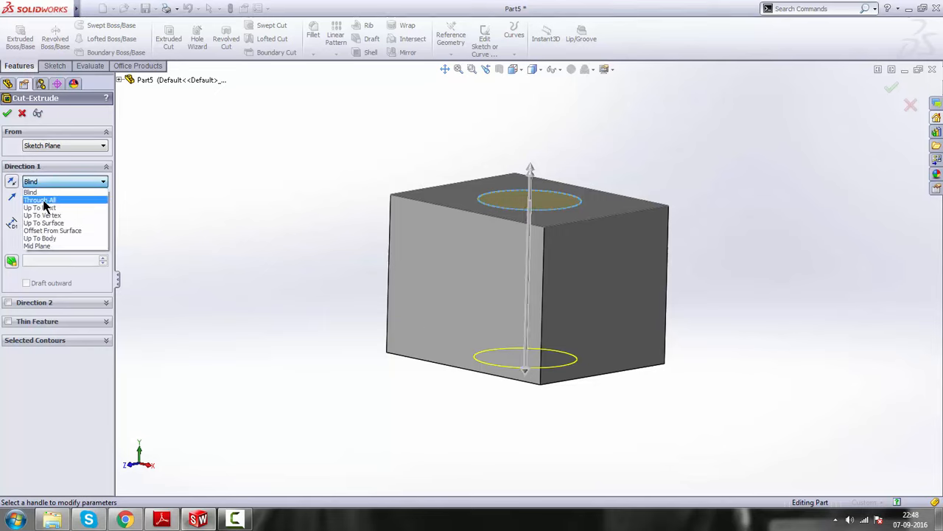
pyautogui.click(43, 201)
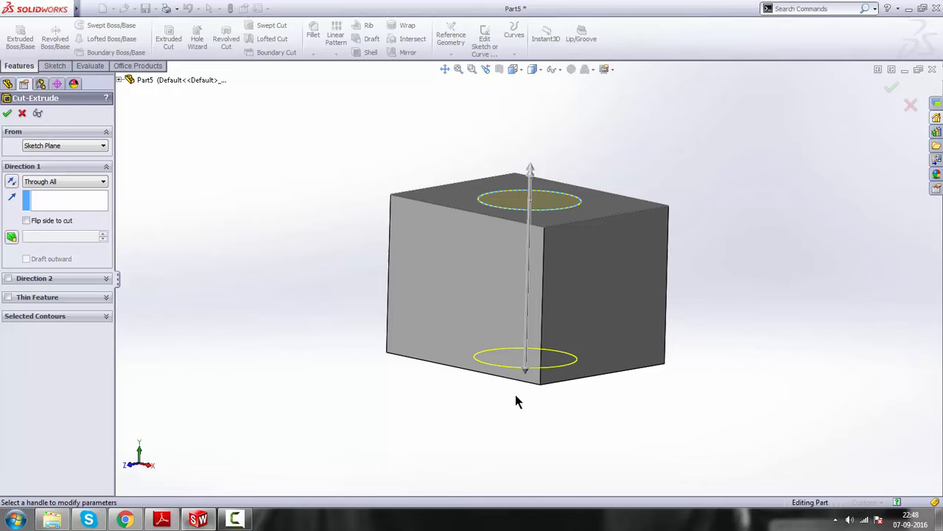
pyautogui.moveTo(528, 330); pyautogui.dragTo(451, 351, button='middle')
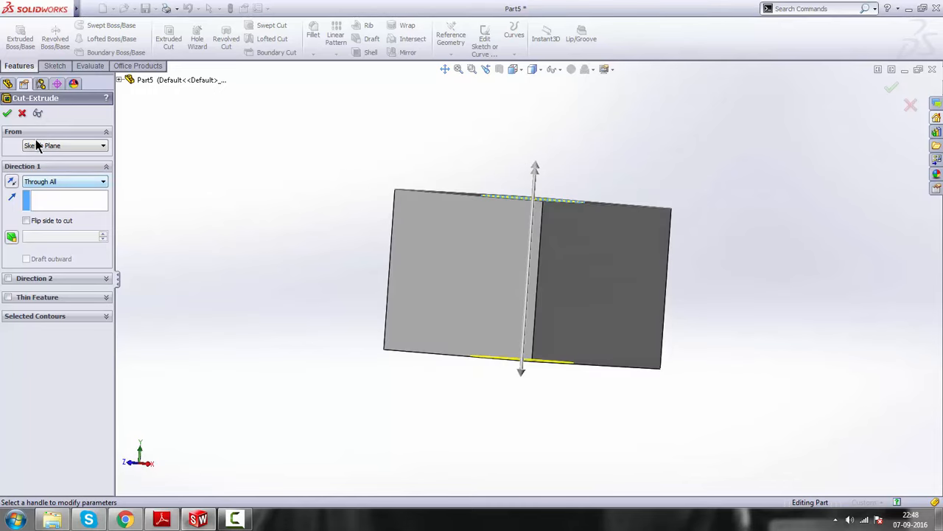
pyautogui.click(8, 117)
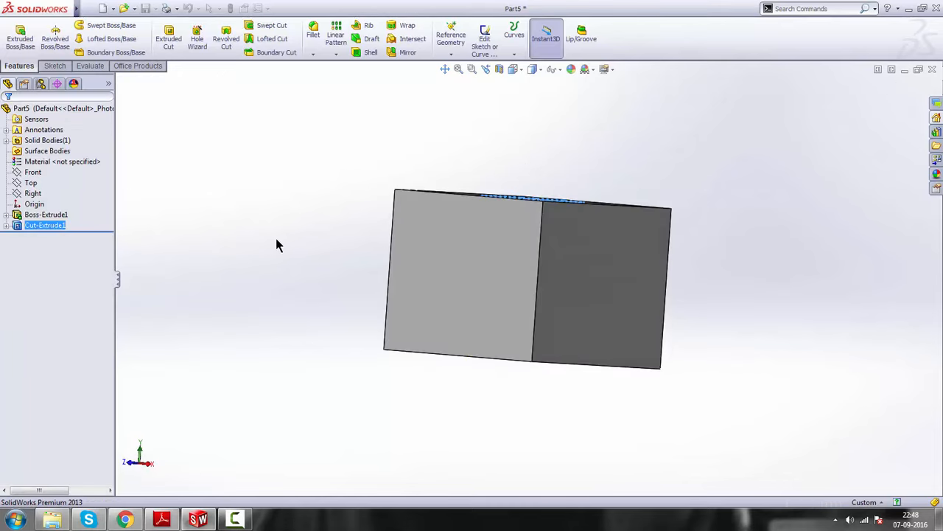
# Examine the block and its circular through hole from several angles and distances
pyautogui.moveTo(497, 263); pyautogui.dragTo(538, 291, button='middle')
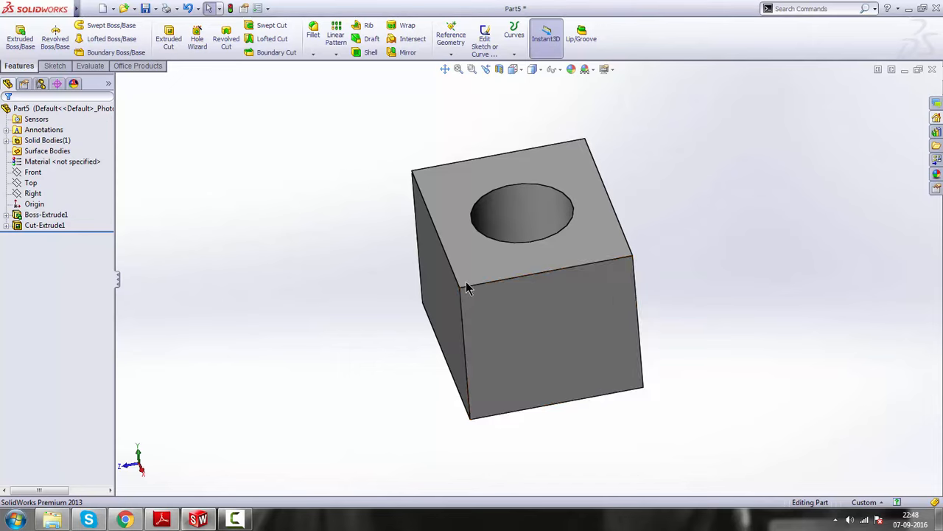
pyautogui.moveTo(530, 308); pyautogui.dragTo(543, 288, button='middle')
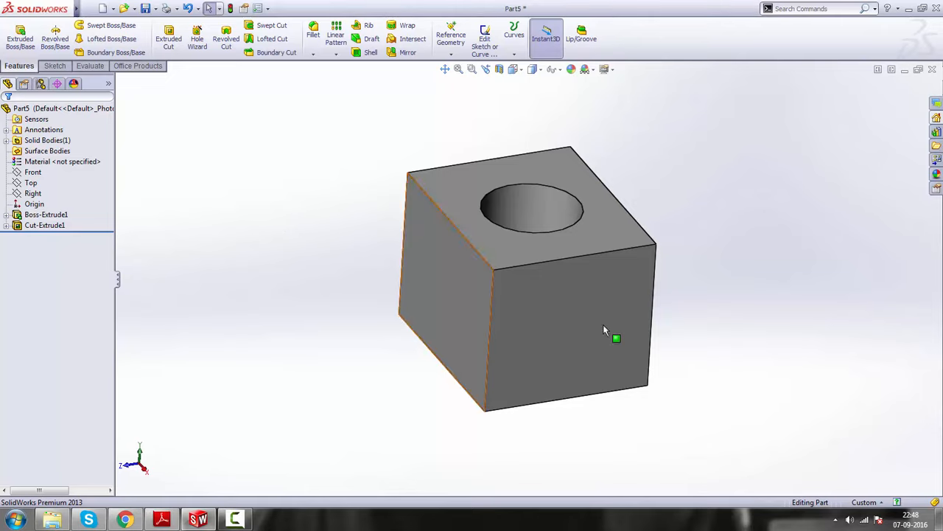
pyautogui.moveTo(641, 315); pyautogui.dragTo(618, 294, button='middle')
pyautogui.scroll(2, 608, 306)
pyautogui.scroll(-2, 601, 304)
pyautogui.scroll(2, 478, 311)
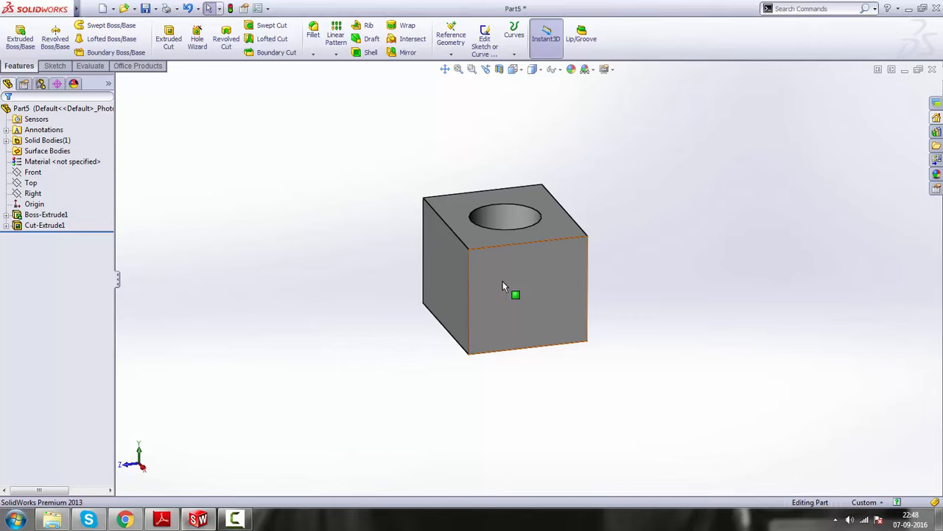
# Sketch a center rectangle about 46 by 36 mm near the middle of the block's side face and exit the sketch
pyautogui.click(516, 280)
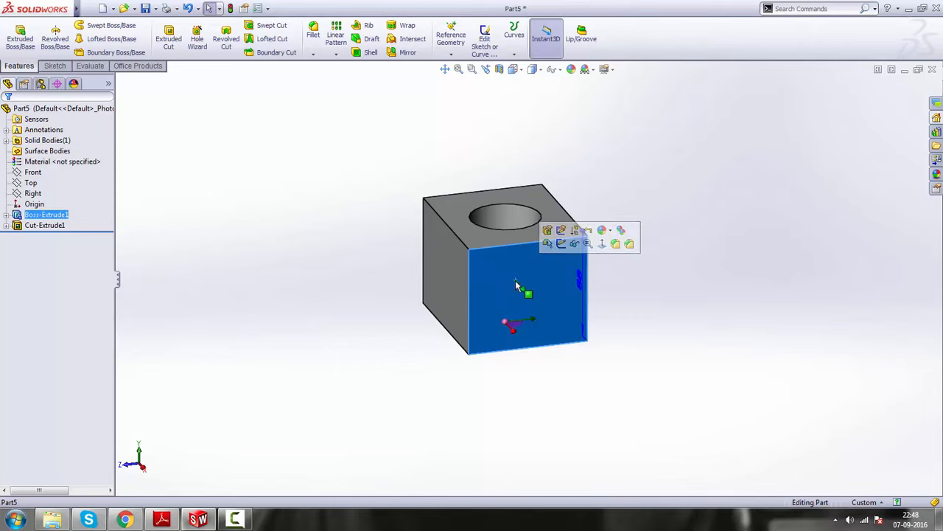
pyautogui.click(562, 244)
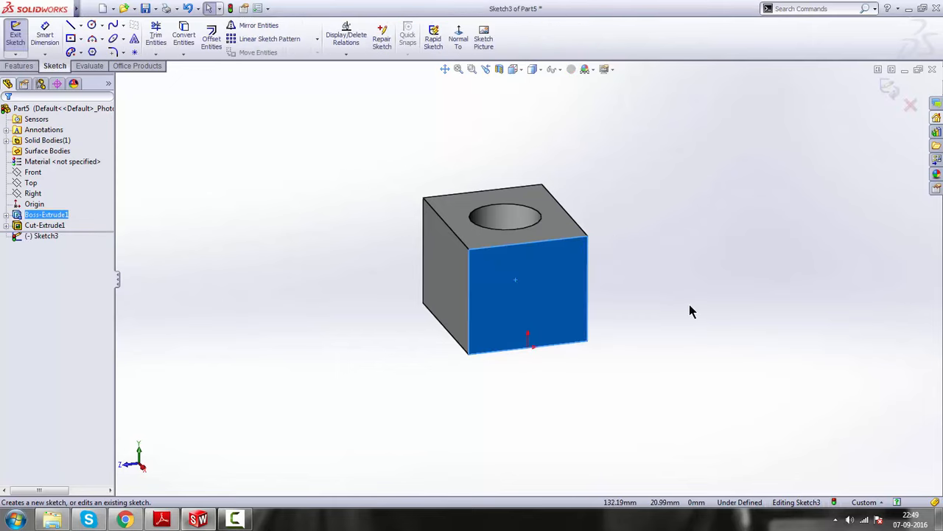
pyautogui.click(458, 37)
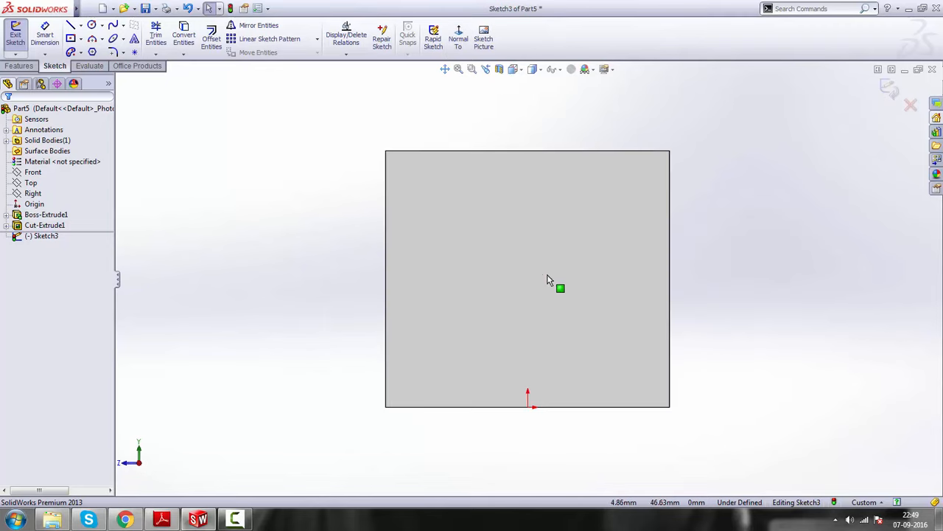
pyautogui.click(72, 41)
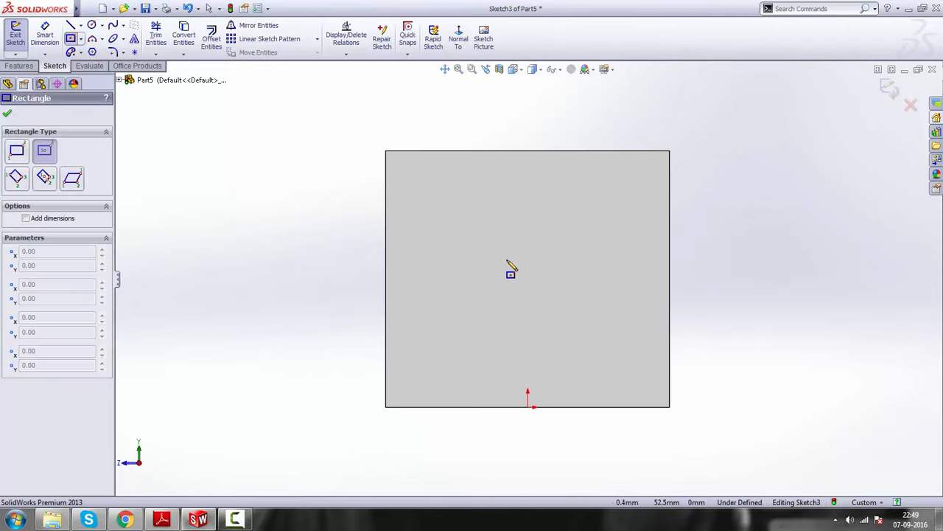
pyautogui.click(517, 279)
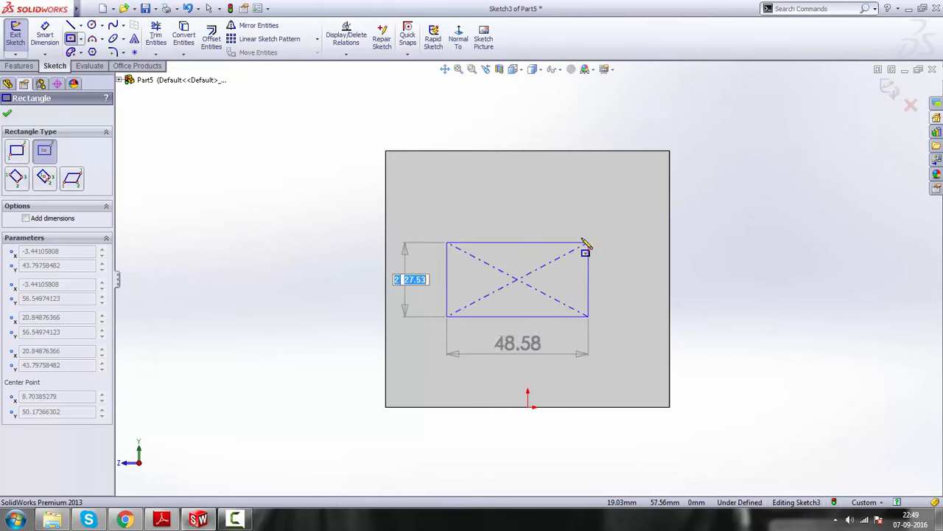
pyautogui.click(585, 227)
pyautogui.rightClick(738, 213)
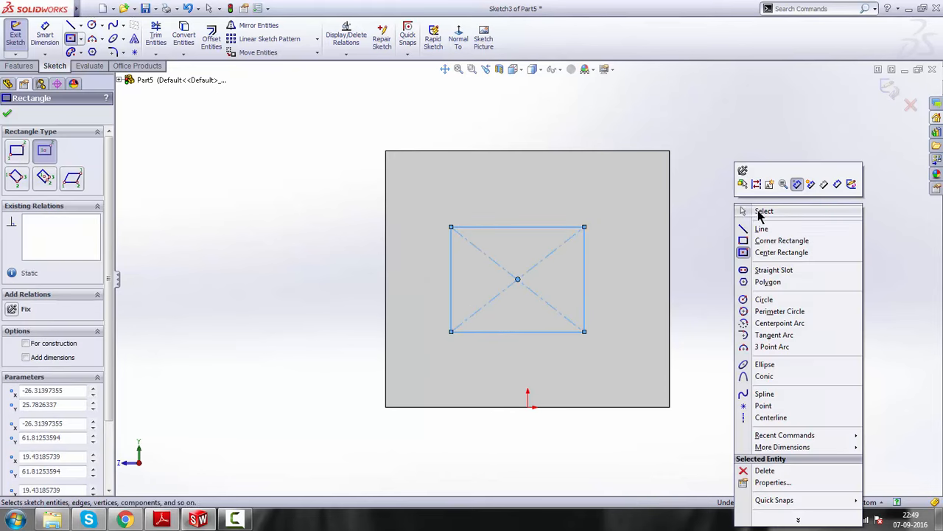
pyautogui.click(746, 211)
pyautogui.press('z')
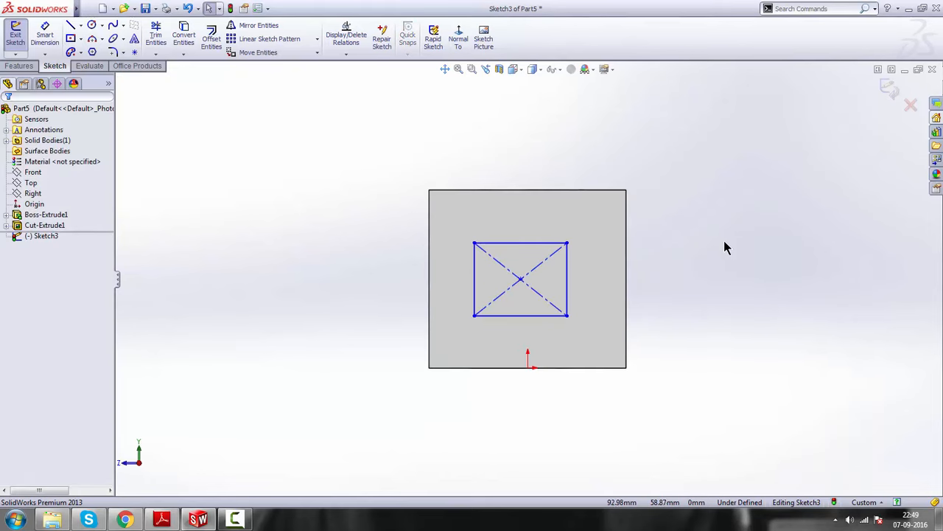
pyautogui.click(889, 89)
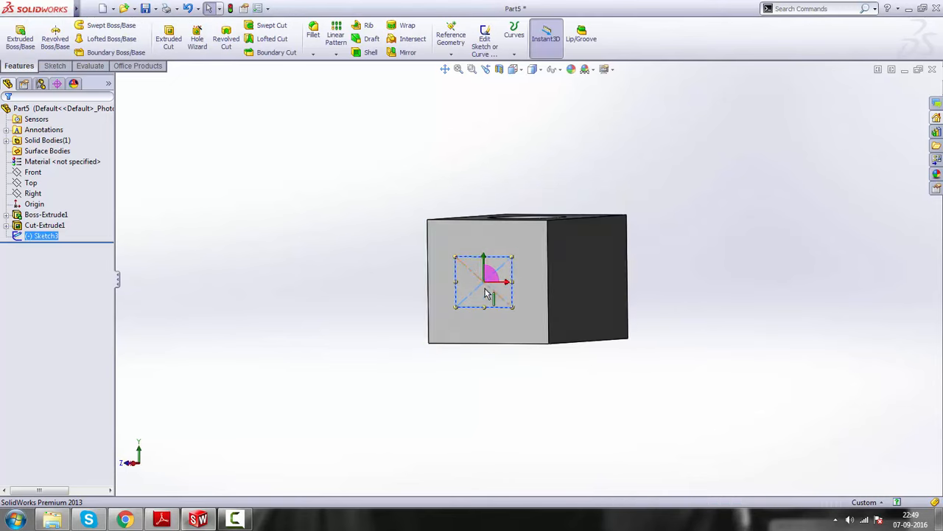
# Cut the rectangle sketch 88 mm blind into the block as a 10 mm one-direction thin feature, keeping all bodies
pyautogui.scroll(-3, 487, 293)
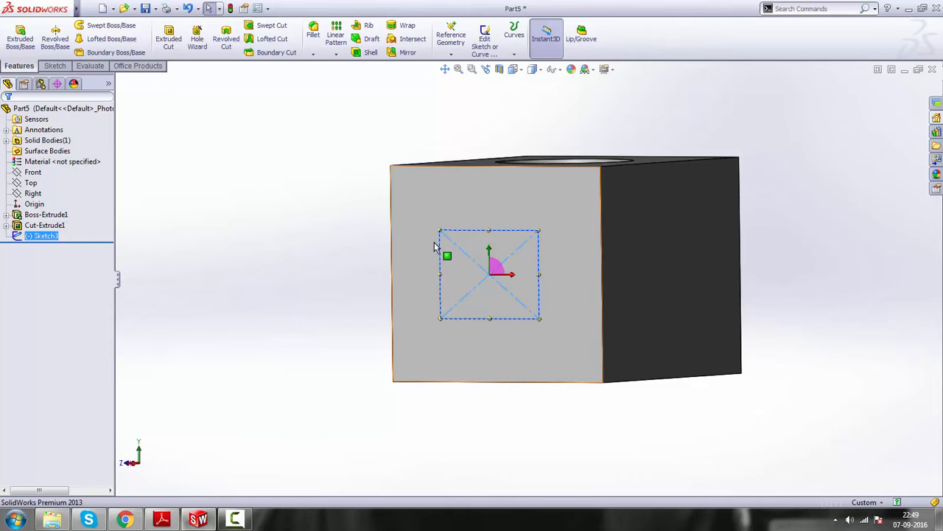
pyautogui.click(168, 39)
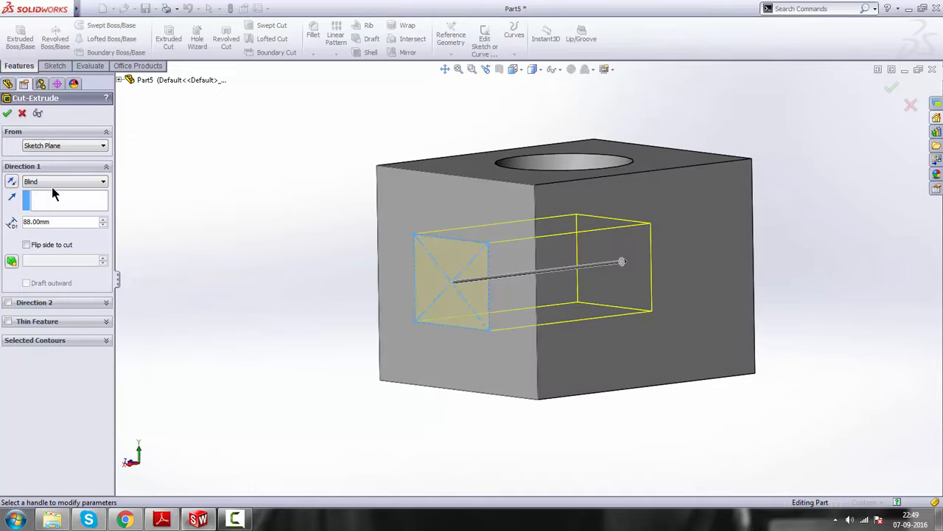
pyautogui.click(8, 322)
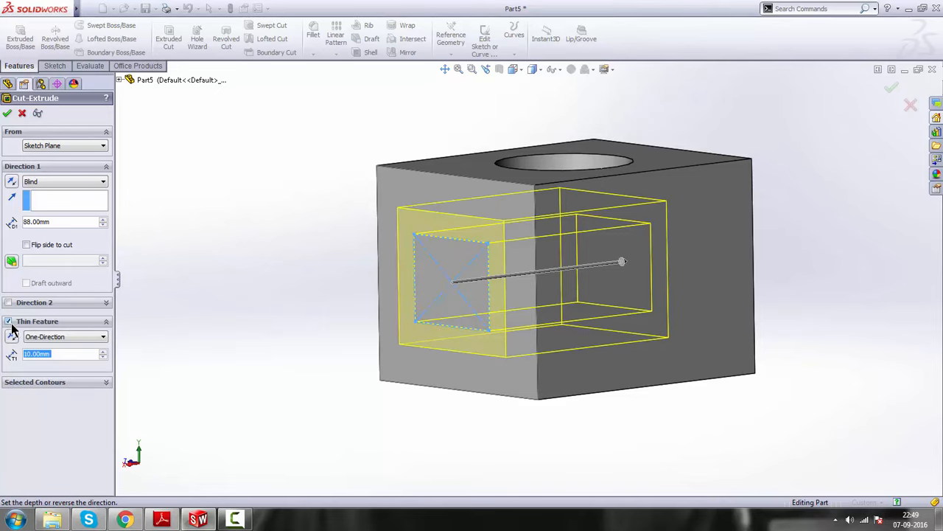
pyautogui.moveTo(381, 365); pyautogui.dragTo(447, 311, button='middle')
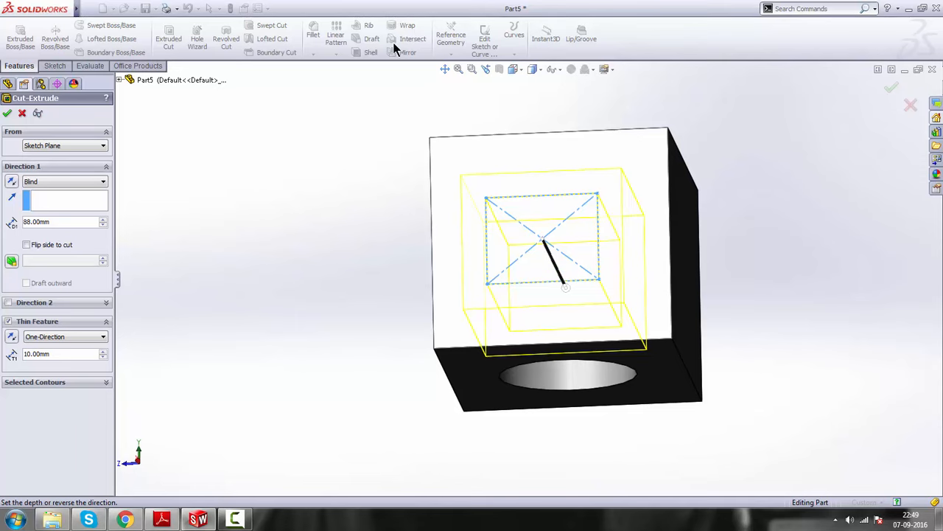
pyautogui.scroll(-1, 387, 33)
pyautogui.click(458, 38)
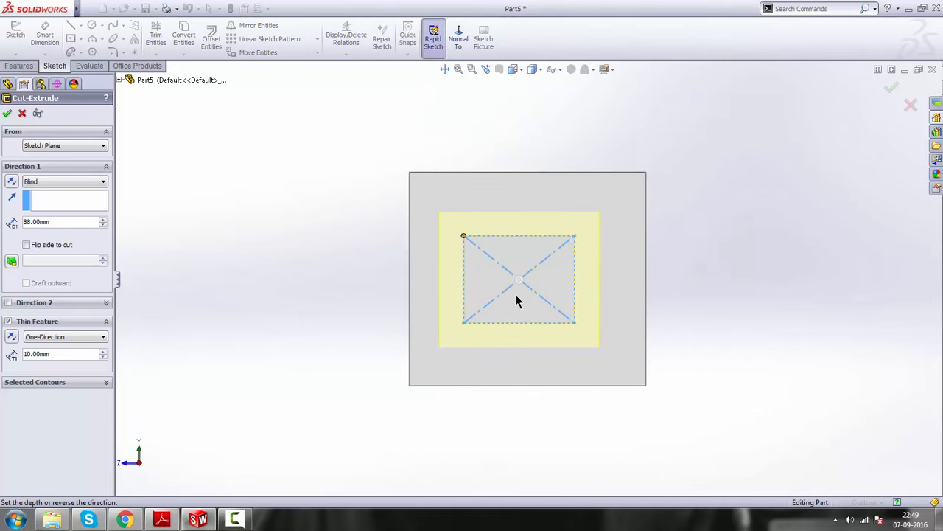
pyautogui.scroll(-1, 512, 275)
pyautogui.scroll(1, 516, 305)
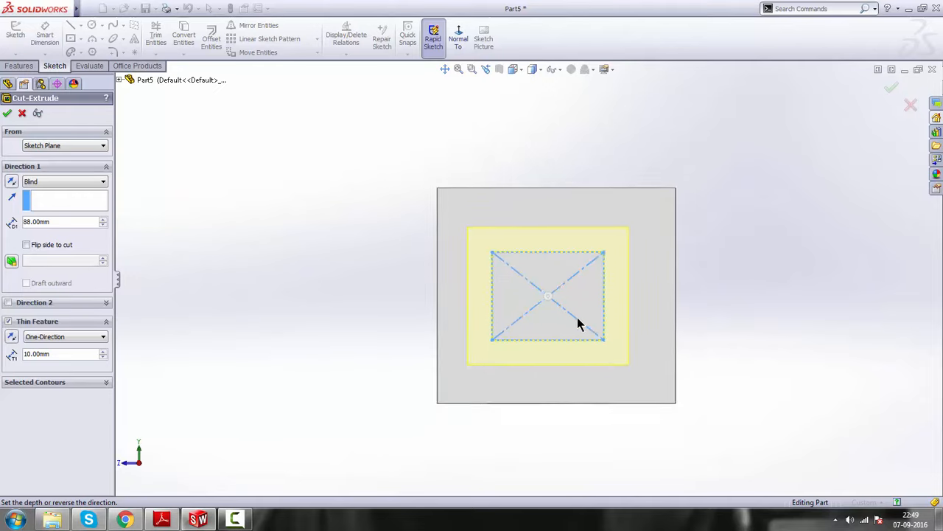
pyautogui.moveTo(581, 322); pyautogui.dragTo(443, 245, button='middle')
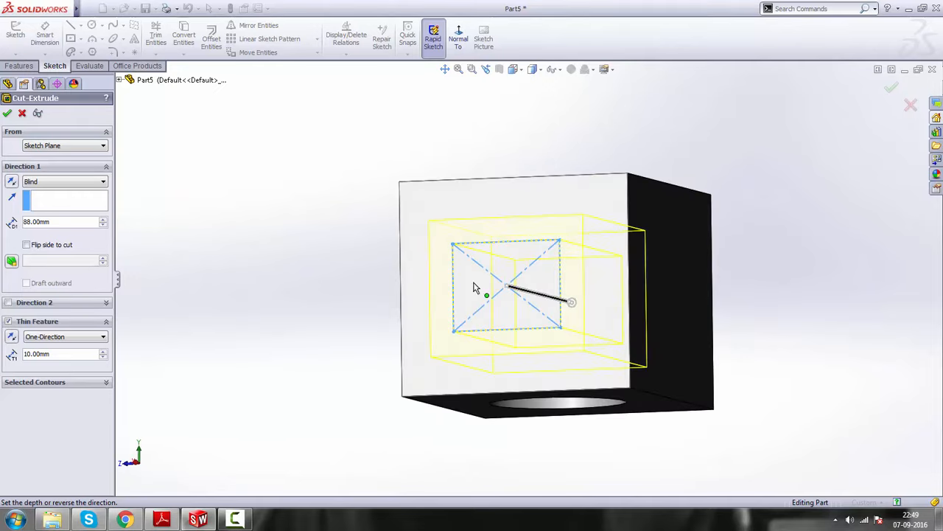
pyautogui.moveTo(476, 287); pyautogui.dragTo(516, 317, button='middle')
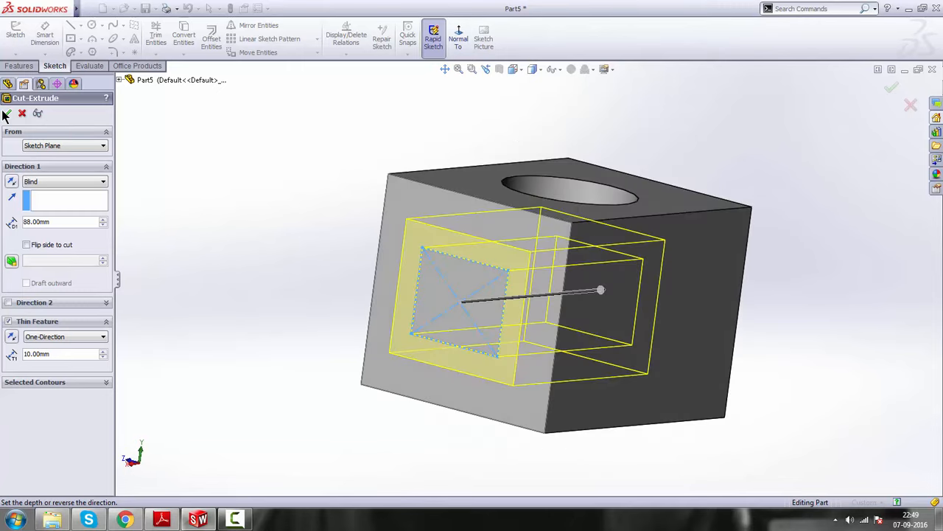
pyautogui.click(6, 113)
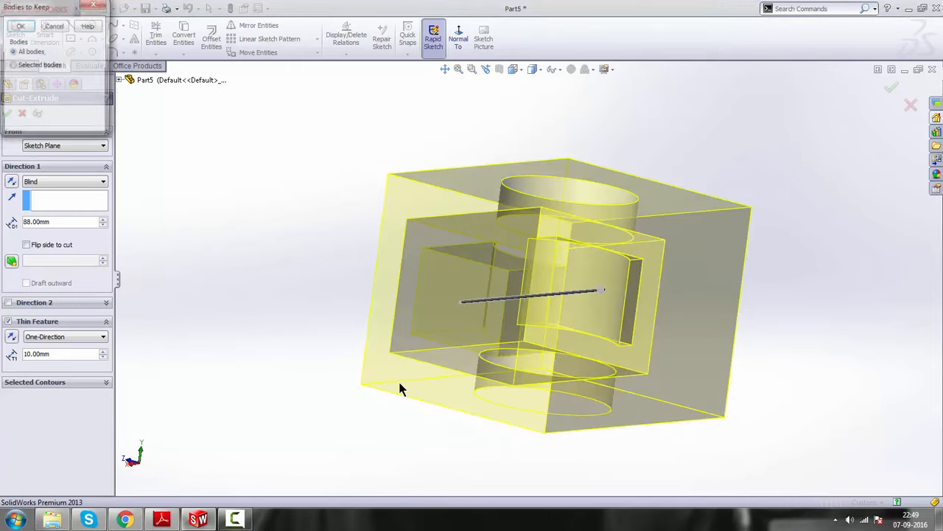
pyautogui.click(20, 27)
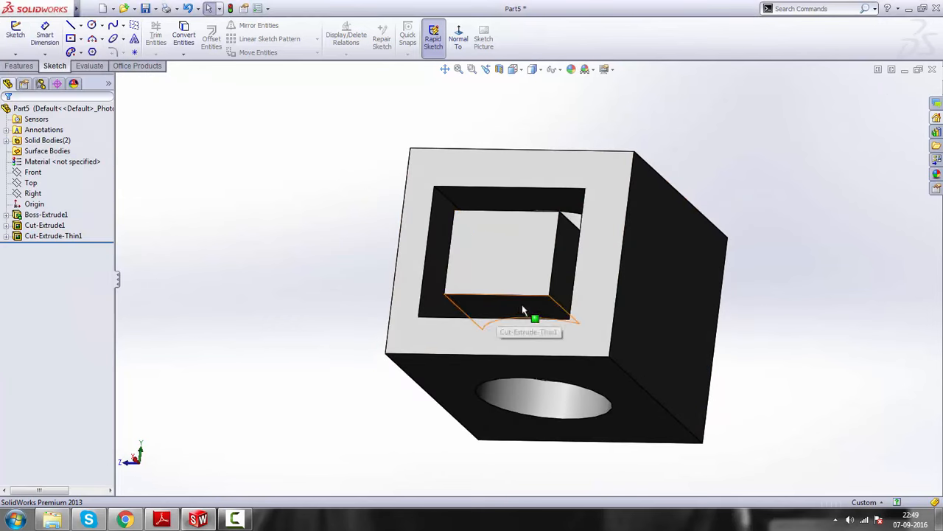
# Examine the thin rectangular cut and its intersection with the circular hole from several angles
pyautogui.moveTo(461, 327); pyautogui.dragTo(433, 343, button='middle')
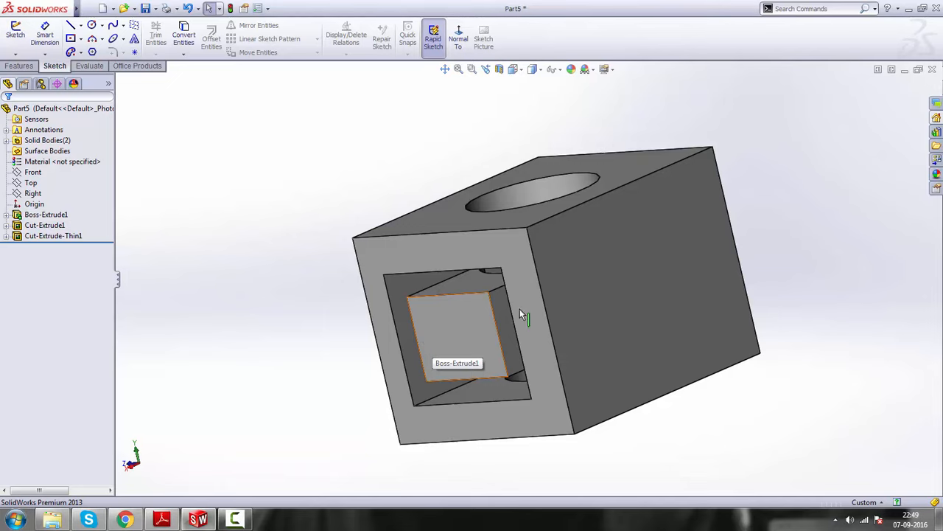
pyautogui.moveTo(759, 340); pyautogui.dragTo(518, 311, button='middle')
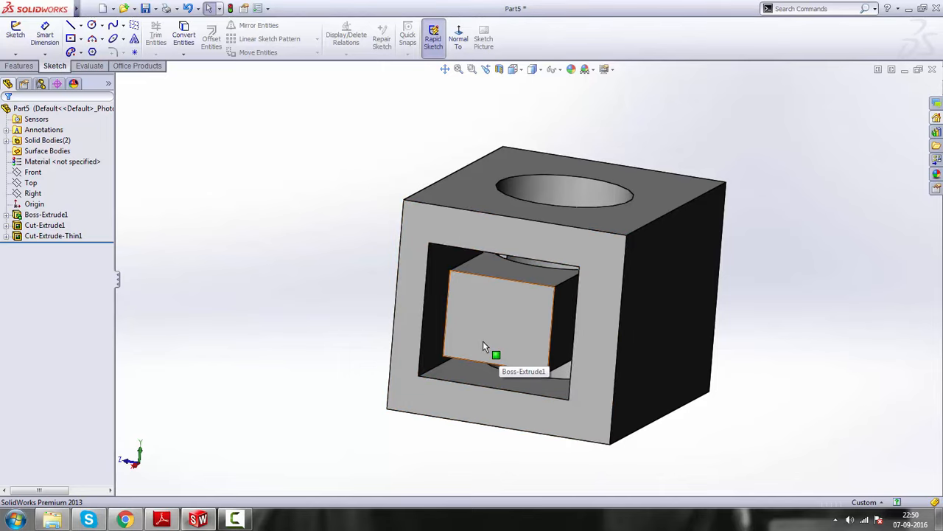
pyautogui.moveTo(518, 348); pyautogui.dragTo(544, 260, button='middle')
pyautogui.scroll(2, 545, 258)
pyautogui.scroll(-1, 546, 258)
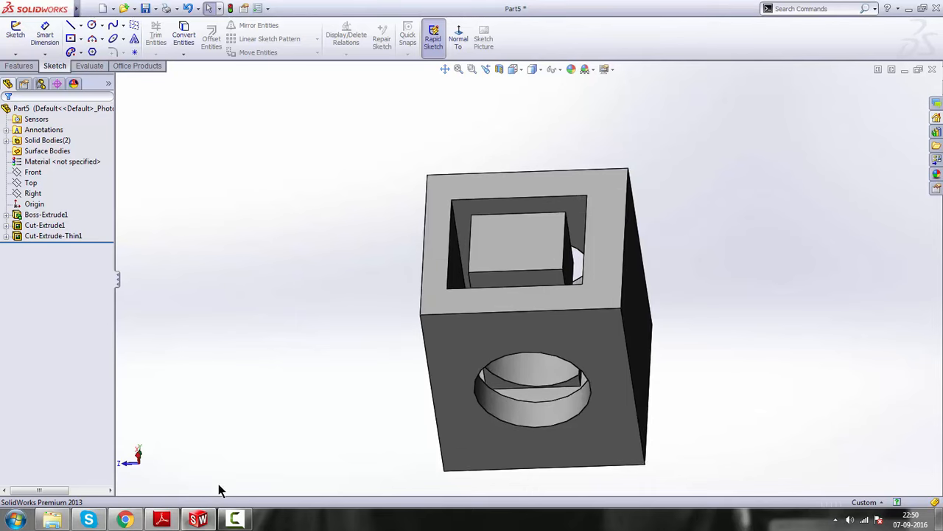
pyautogui.scroll(1, 637, 256)
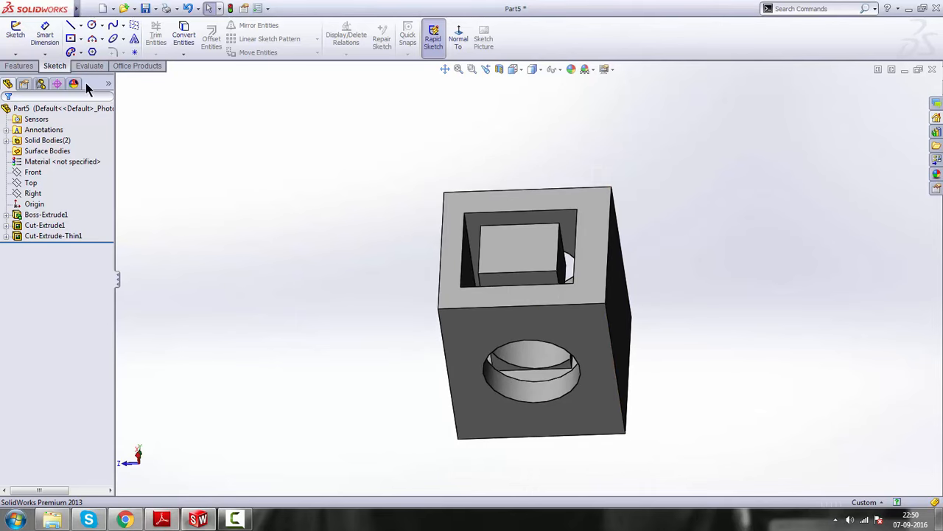
# Switch to Adobe Reader to view the isometric practice drawing on page 1 of day2-practice.pdf, and return to SolidWorks
pyautogui.click(20, 66)
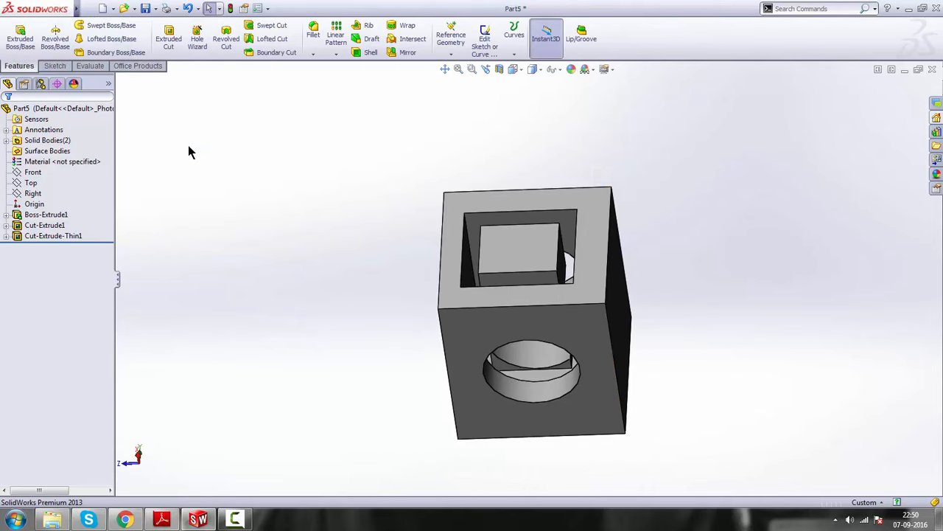
pyautogui.click(161, 519)
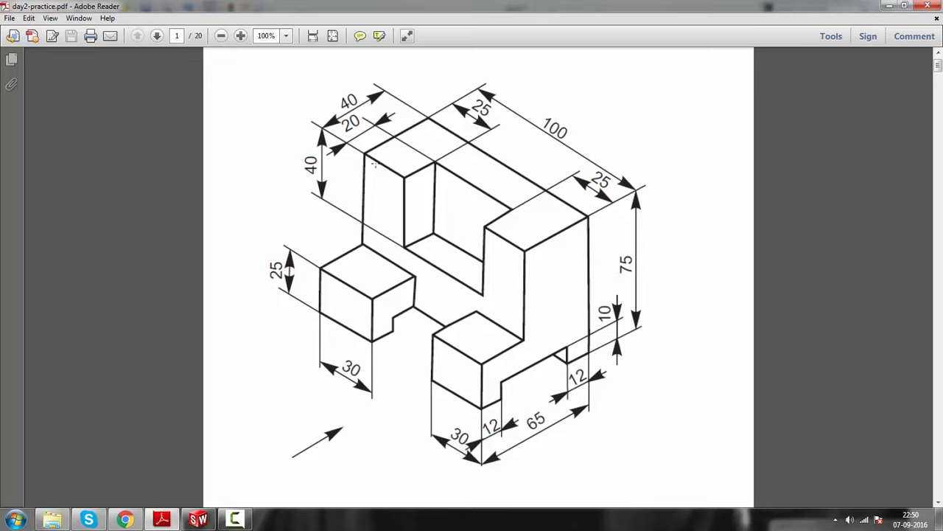
pyautogui.click(889, 5)
# Close the block part without saving it and create a new document from the part template
pyautogui.click(933, 69)
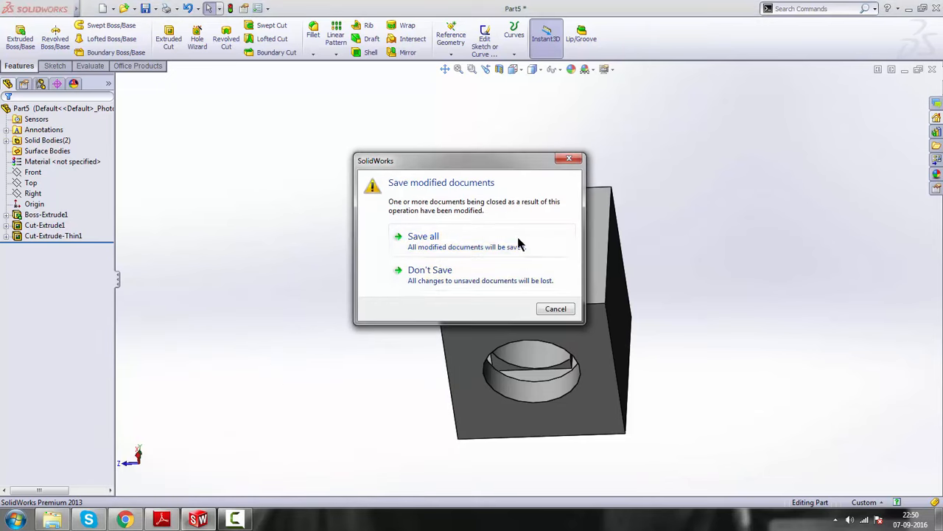
pyautogui.click(431, 282)
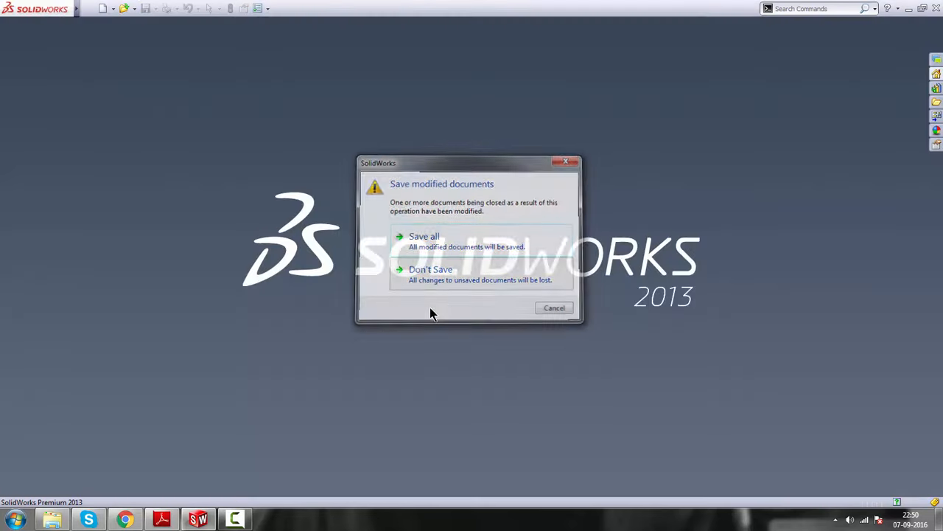
pyautogui.click(103, 11)
pyautogui.doubleClick(241, 175)
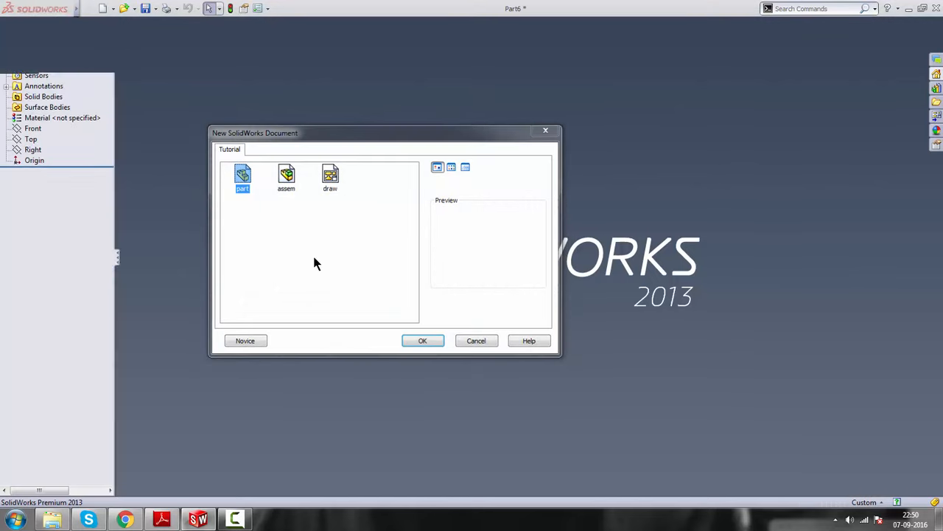
pyautogui.click(31, 183)
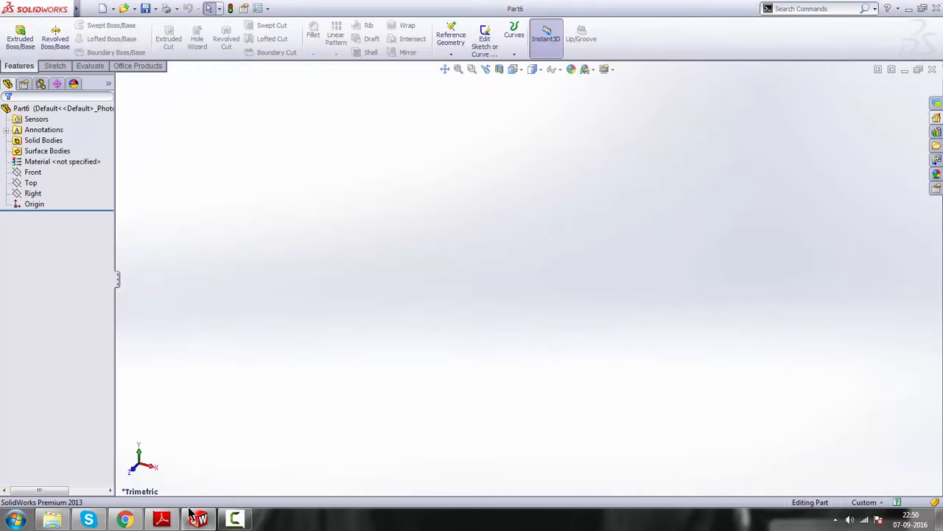
# Review the dimensioned practice drawing in Adobe Reader and start a sketch on the new part's Front plane in SolidWorks
pyautogui.click(162, 520)
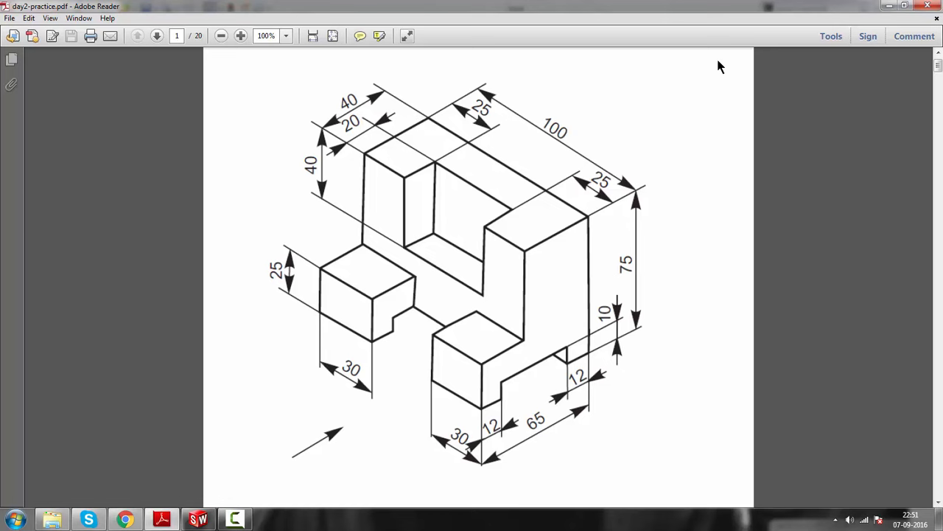
pyautogui.click(888, 8)
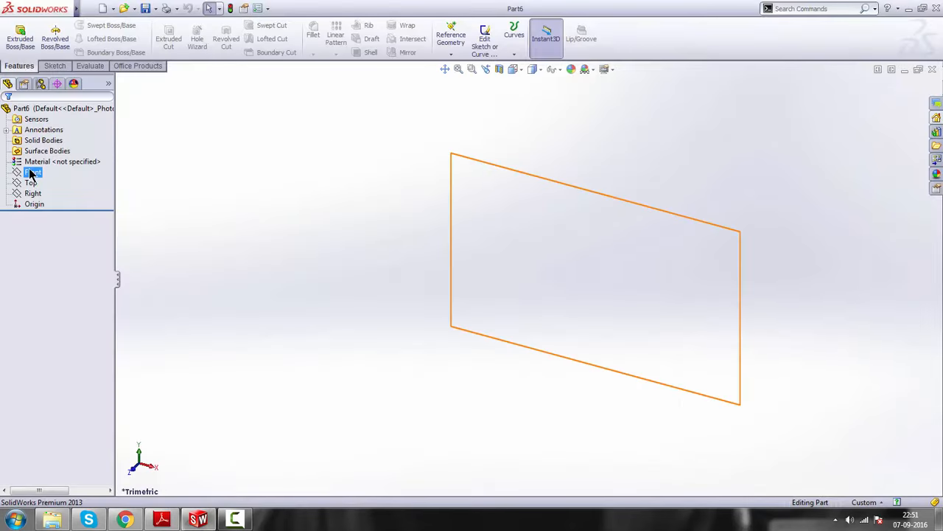
pyautogui.click(32, 172)
pyautogui.click(39, 158)
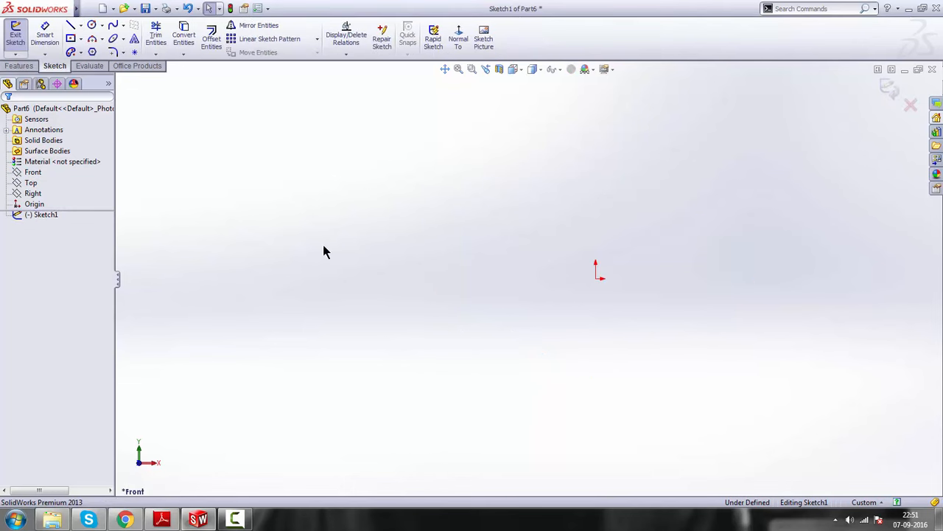
# Draw a center rectangle about 114 by 74 mm centred on the origin
pyautogui.click(71, 38)
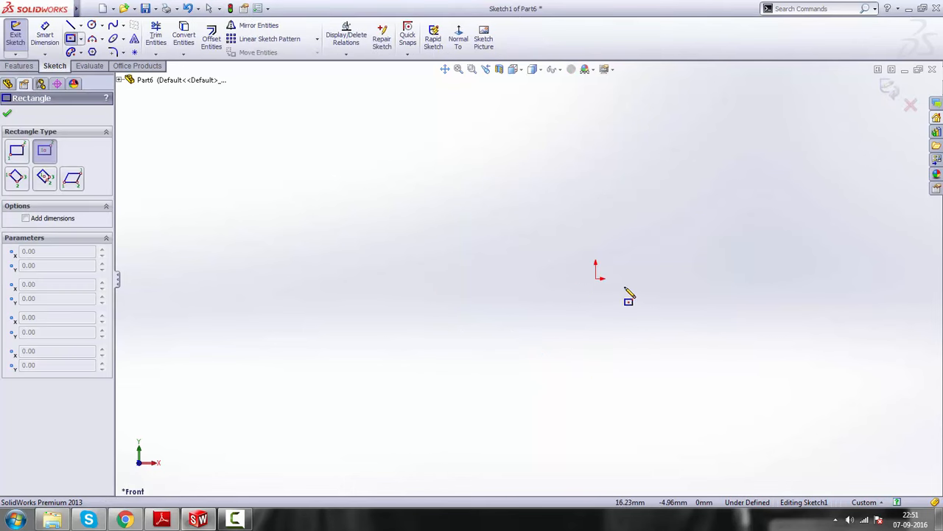
pyautogui.click(596, 279)
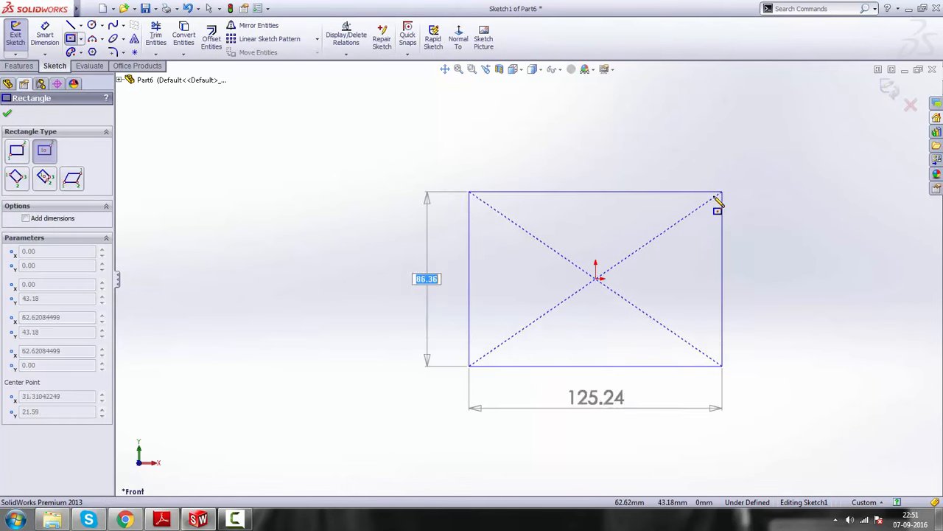
pyautogui.click(712, 204)
pyautogui.rightClick(381, 141)
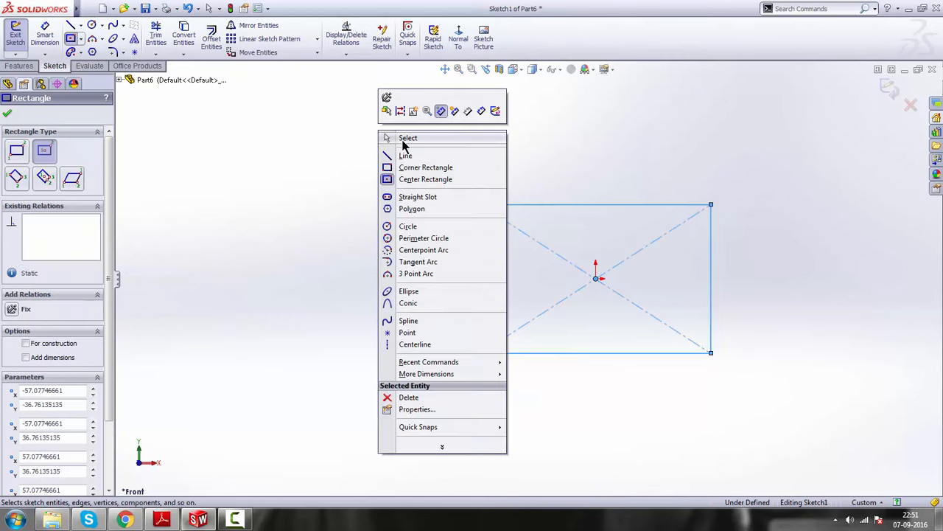
pyautogui.click(403, 139)
# Dimension the width of the rectangle as 100 mm
pyautogui.click(46, 41)
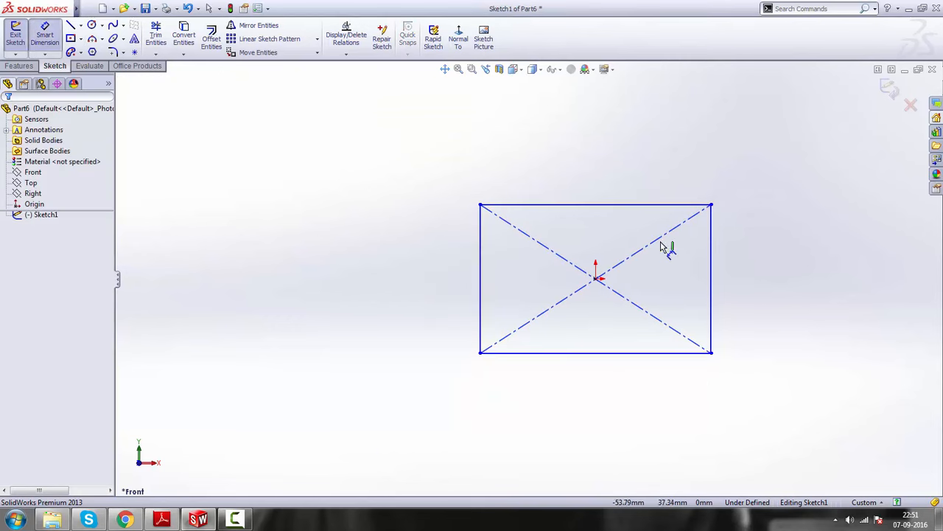
pyautogui.click(626, 205)
pyautogui.click(609, 172)
pyautogui.write('1')
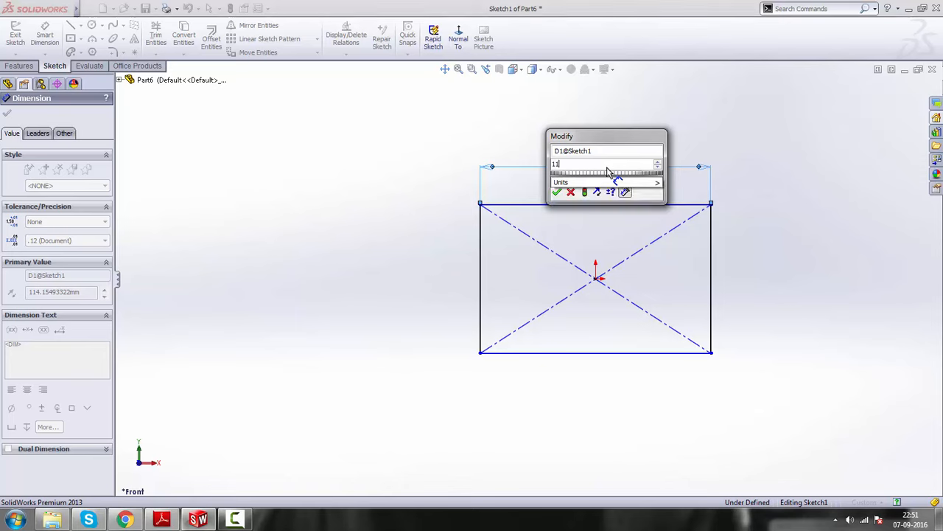
pyautogui.write('00')
pyautogui.press('Return')
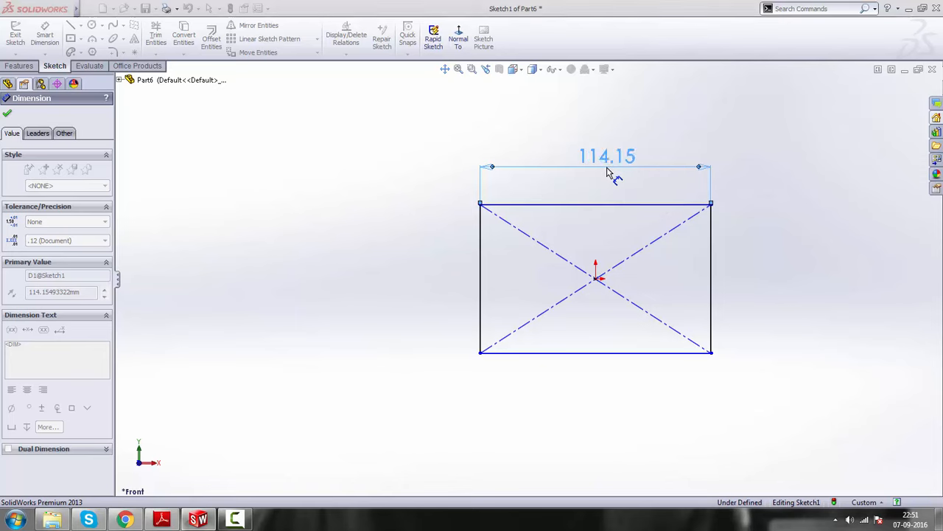
# Check the practice drawing in Adobe Reader and dimension the rectangle's height as 75 mm in SolidWorks
pyautogui.click(163, 524)
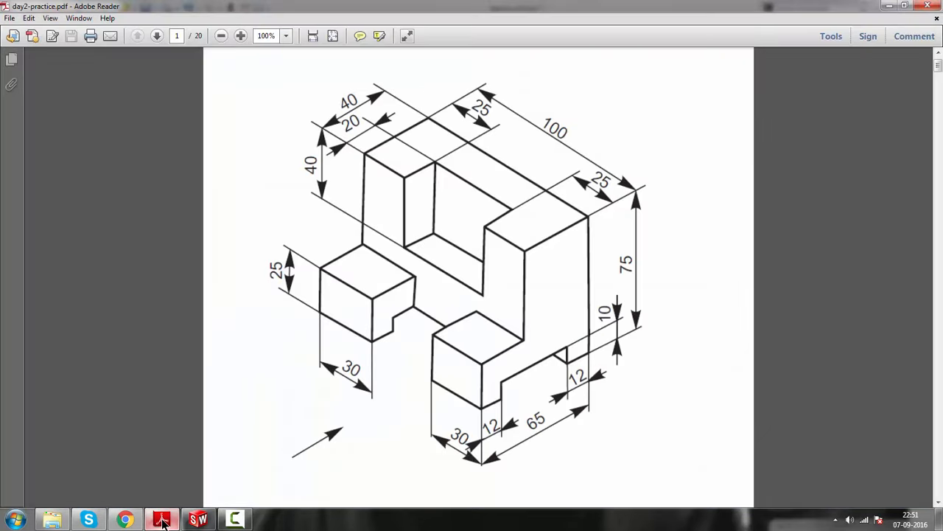
pyautogui.click(163, 523)
pyautogui.click(697, 274)
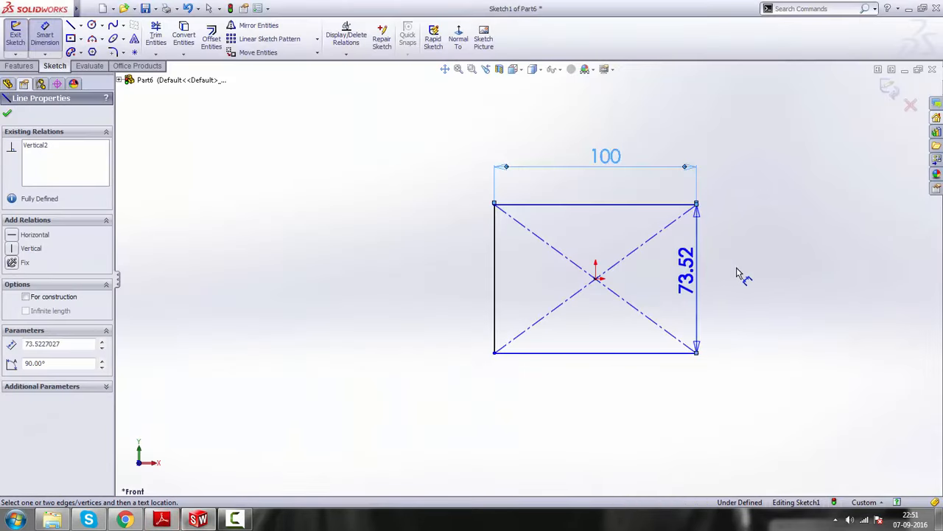
pyautogui.click(750, 272)
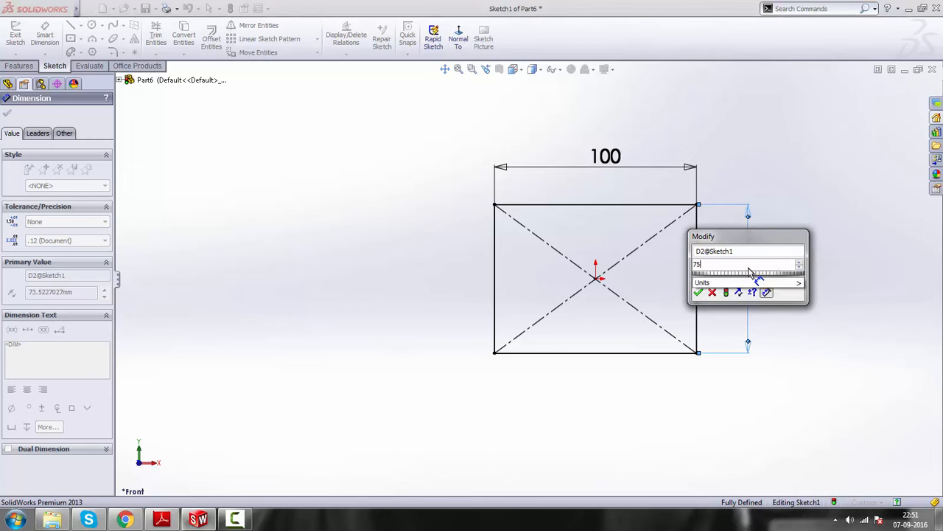
pyautogui.press('Return')
pyautogui.rightClick(824, 209)
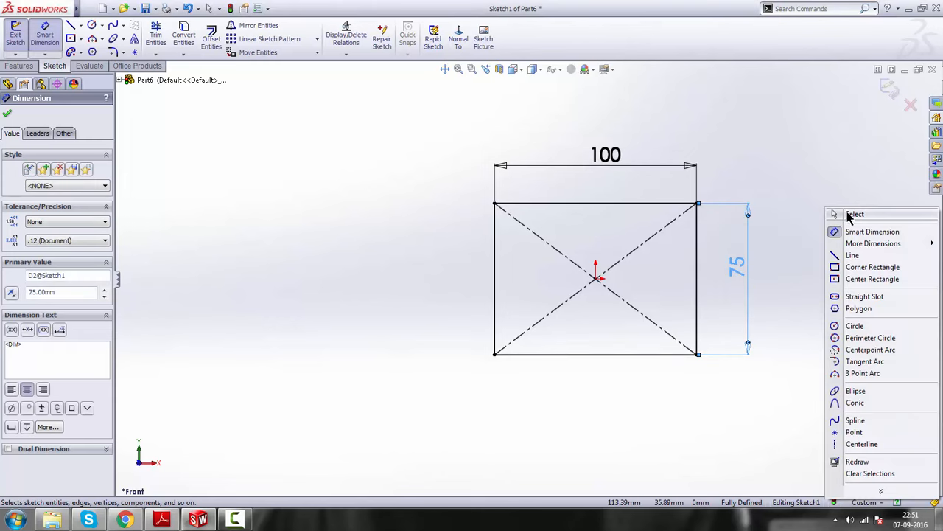
pyautogui.click(849, 213)
pyautogui.scroll(-2, 760, 257)
pyautogui.scroll(2, 649, 279)
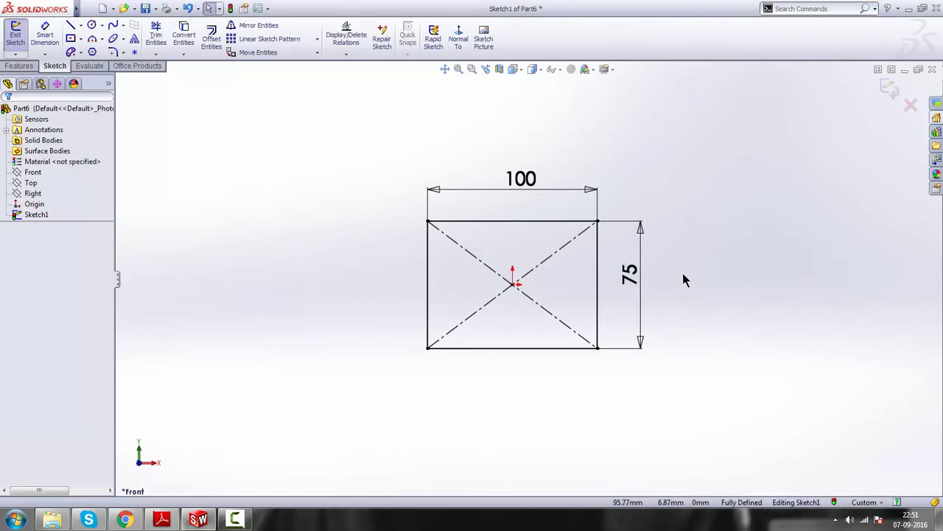
# Consult the drawing in Adobe Reader for the depth and extrude the rectangle as a 40 mm blind boss in SolidWorks
pyautogui.click(162, 519)
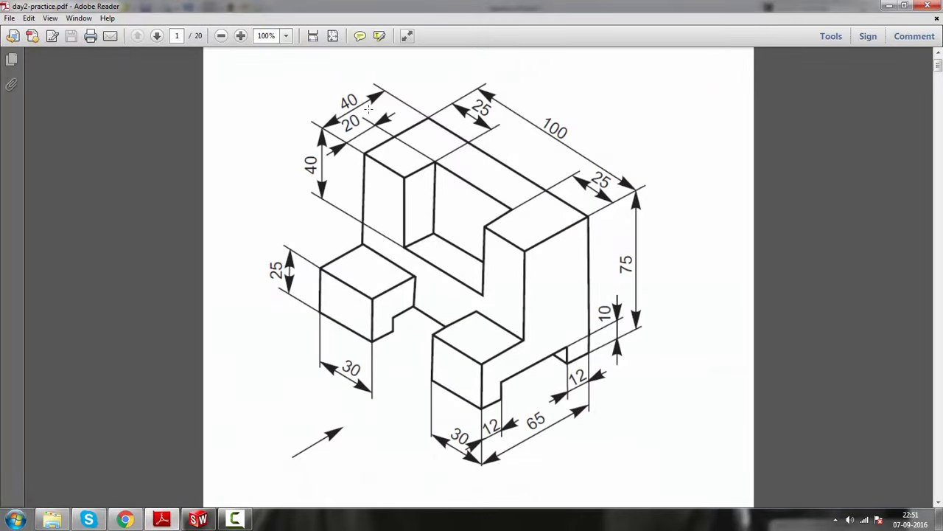
pyautogui.click(889, 7)
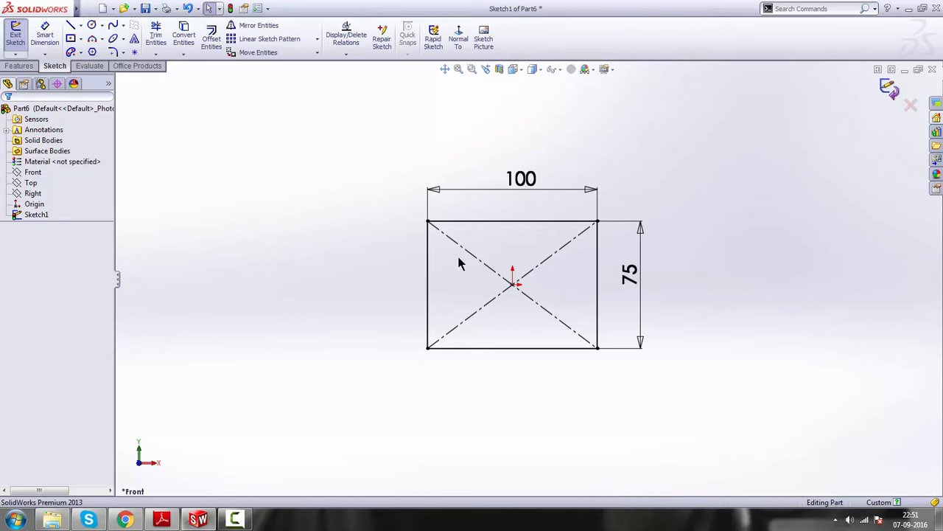
pyautogui.click(19, 66)
pyautogui.click(20, 38)
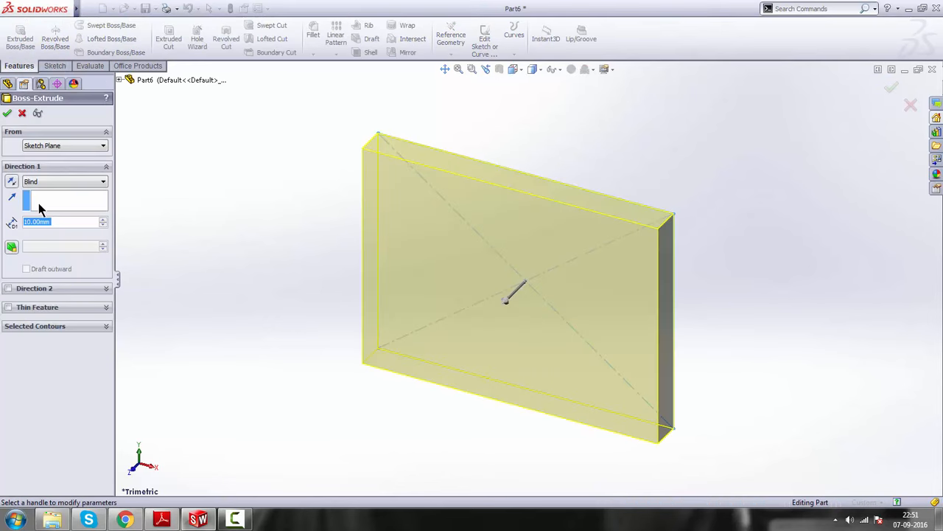
pyautogui.write('40')
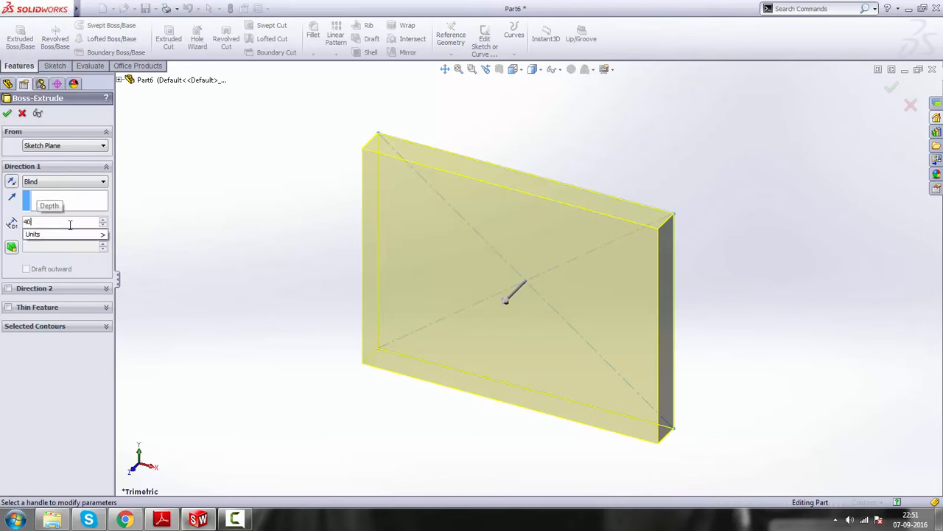
pyautogui.press('Return')
pyautogui.click(8, 116)
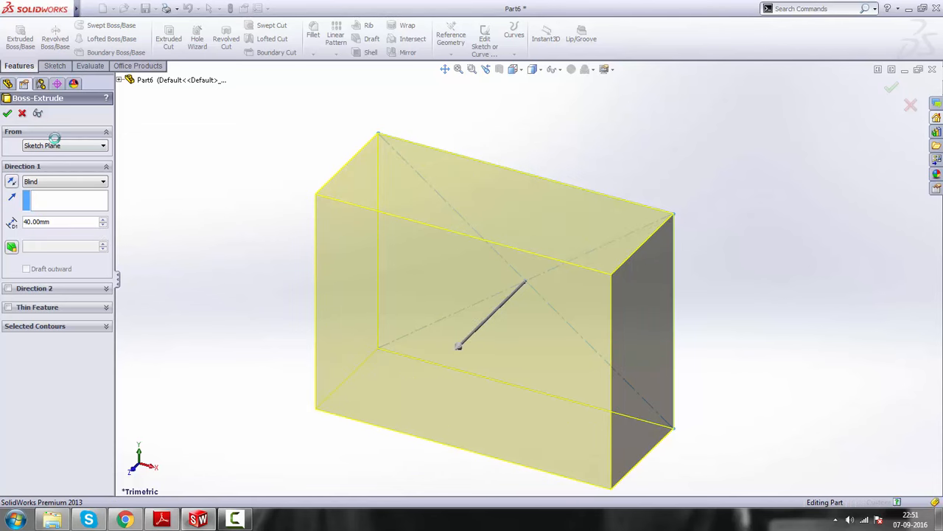
pyautogui.scroll(3, 494, 357)
pyautogui.scroll(3, 491, 348)
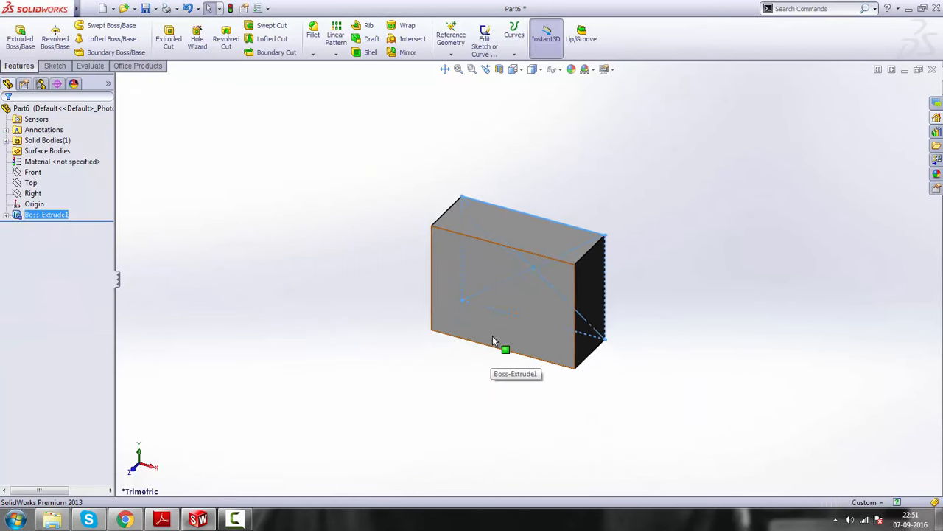
pyautogui.click(661, 326)
pyautogui.scroll(-1, 505, 298)
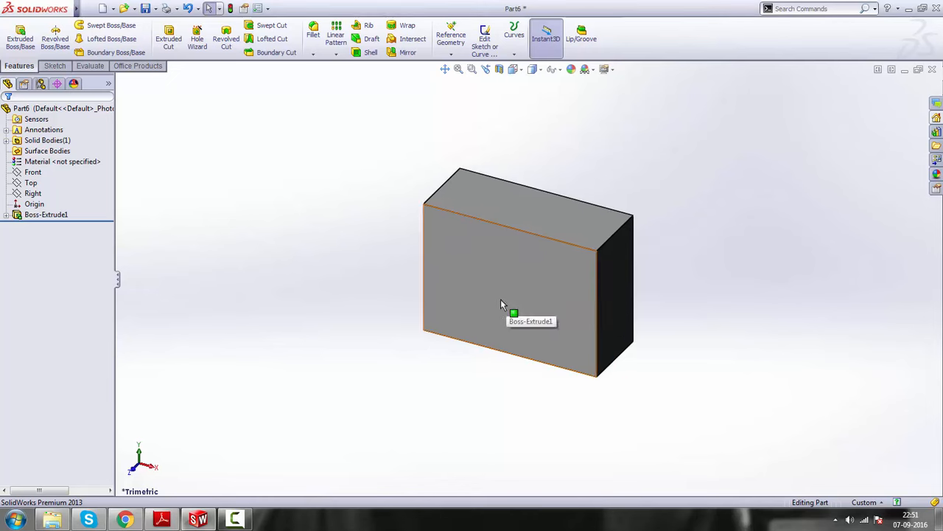
# Review the drawing in Adobe Reader, then start a sketch on the block's large front face in SolidWorks, viewed normal to it
pyautogui.click(163, 520)
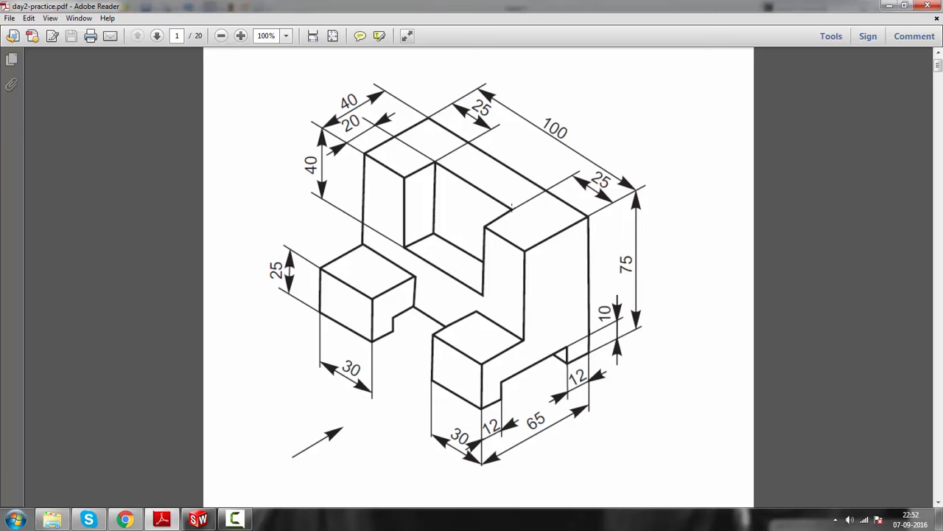
pyautogui.click(890, 6)
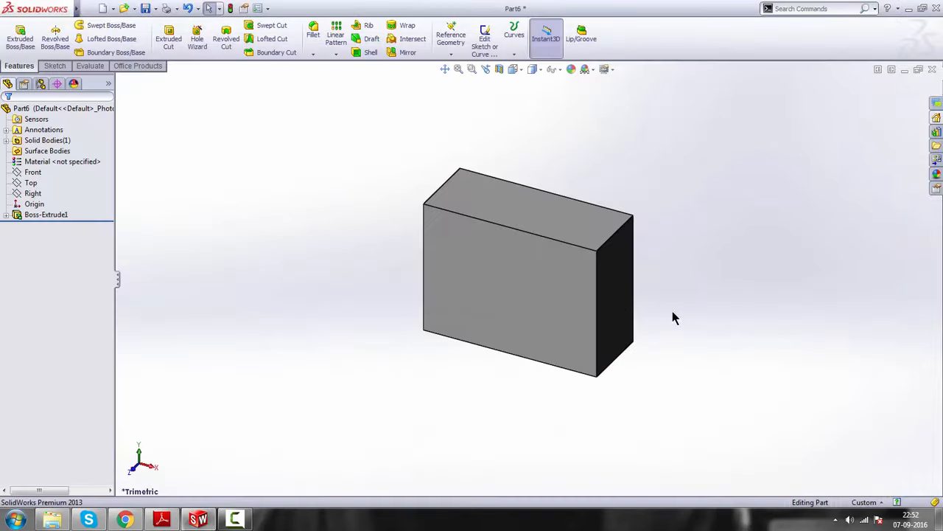
pyautogui.click(494, 270)
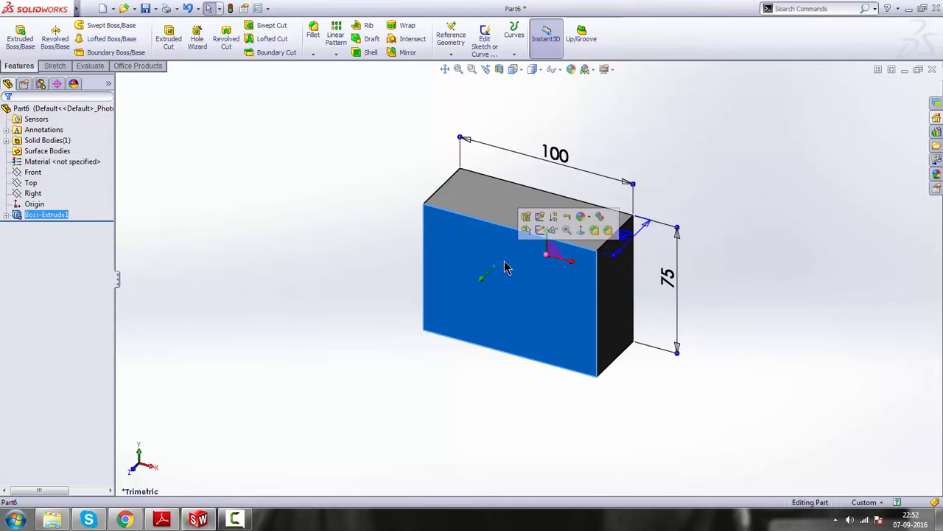
pyautogui.click(540, 232)
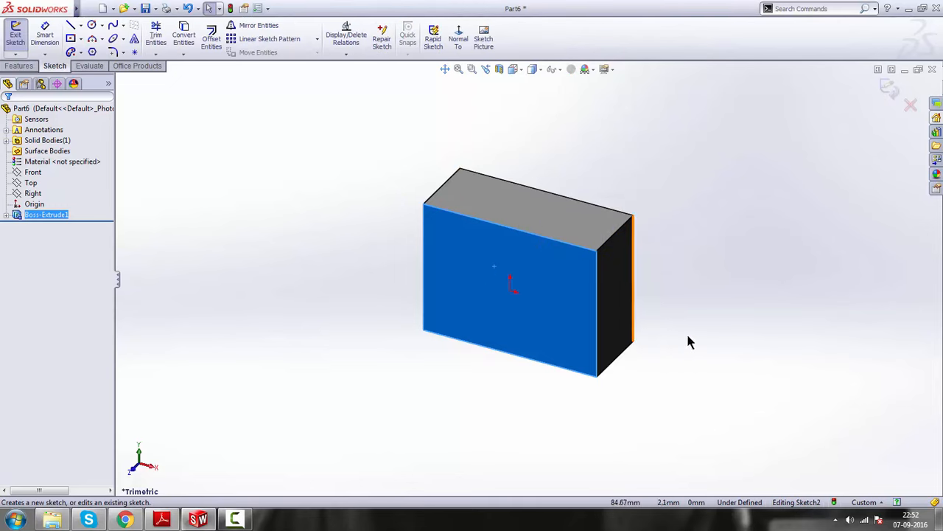
pyautogui.click(460, 45)
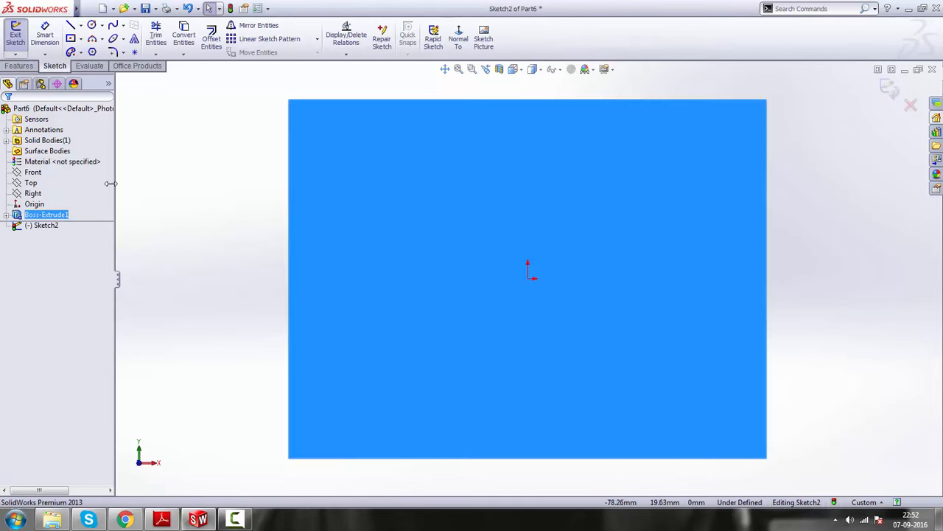
pyautogui.click(196, 187)
# Draw a center rectangle about 33 by 17 mm directly above the origin, near the face's upper edge
pyautogui.click(72, 40)
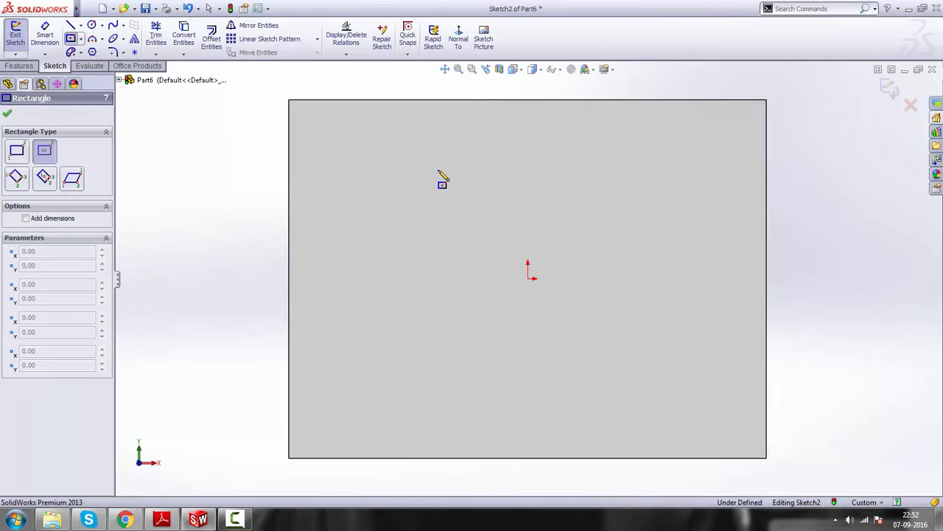
pyautogui.click(527, 168)
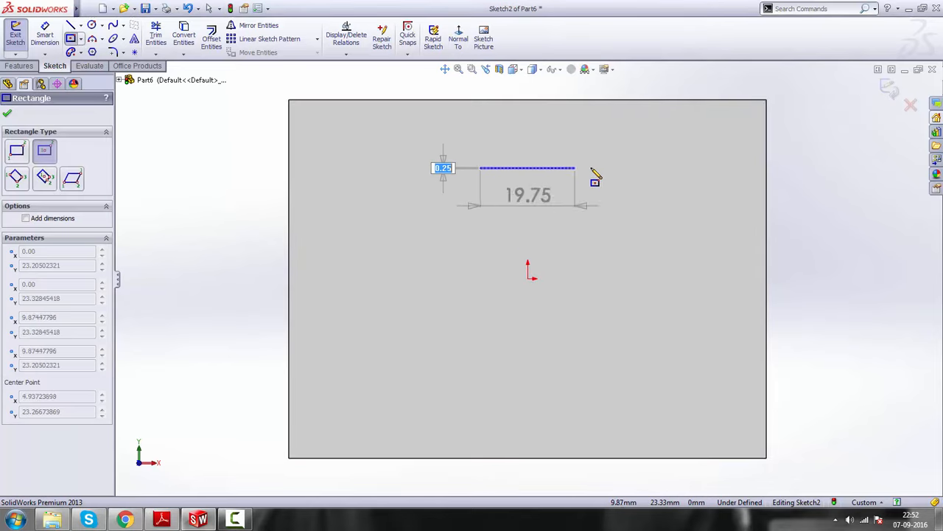
pyautogui.click(605, 128)
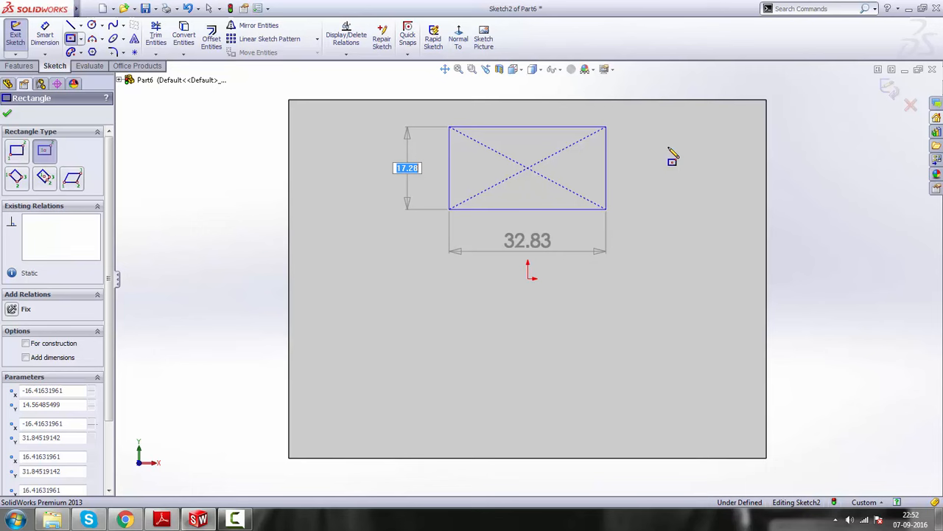
pyautogui.rightClick(832, 169)
pyautogui.click(843, 165)
# Check the notch size on the drawing in Adobe Reader and dimension the new rectangle's width as 40 mm in SolidWorks
pyautogui.click(166, 522)
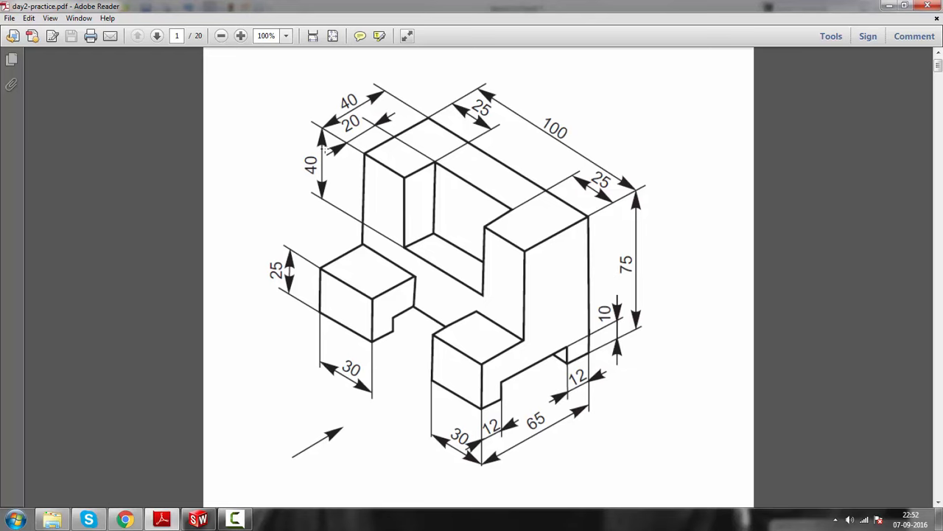
pyautogui.click(887, 6)
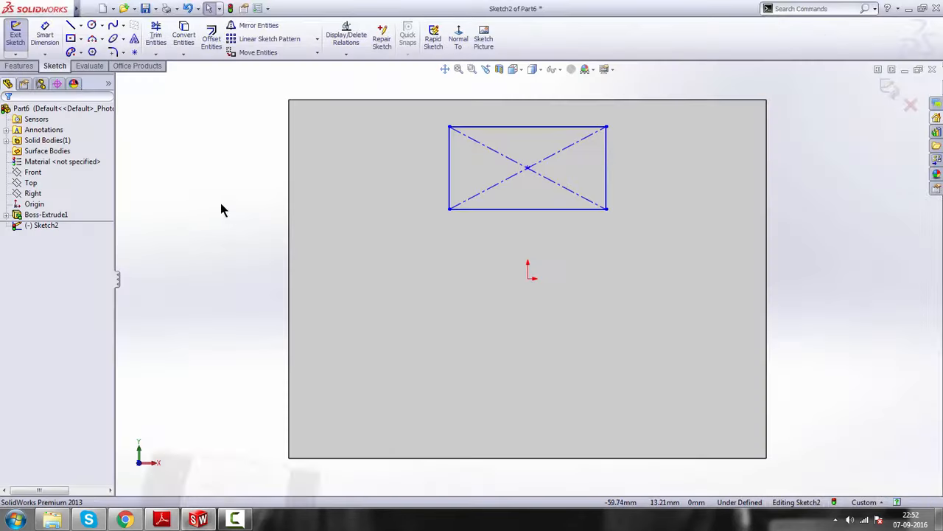
pyautogui.click(45, 34)
pyautogui.click(555, 211)
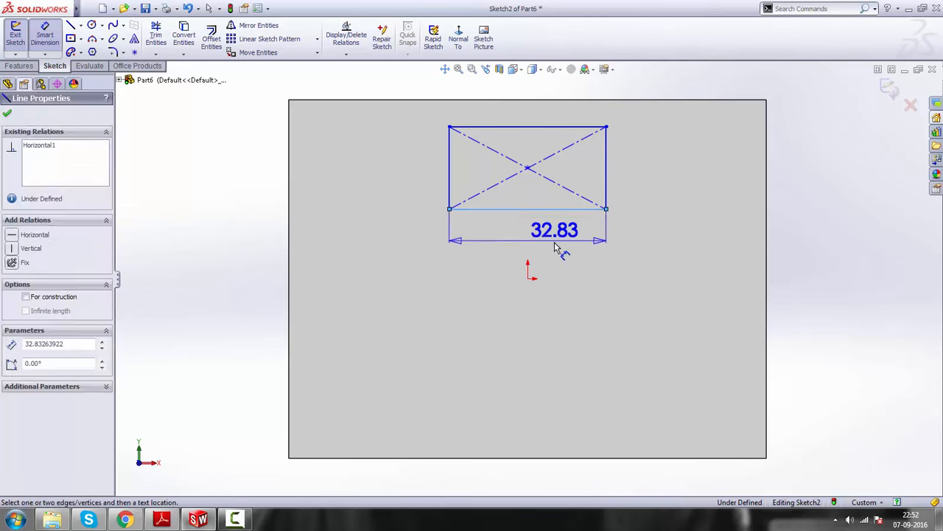
pyautogui.click(557, 248)
pyautogui.write('40')
pyautogui.press('Return')
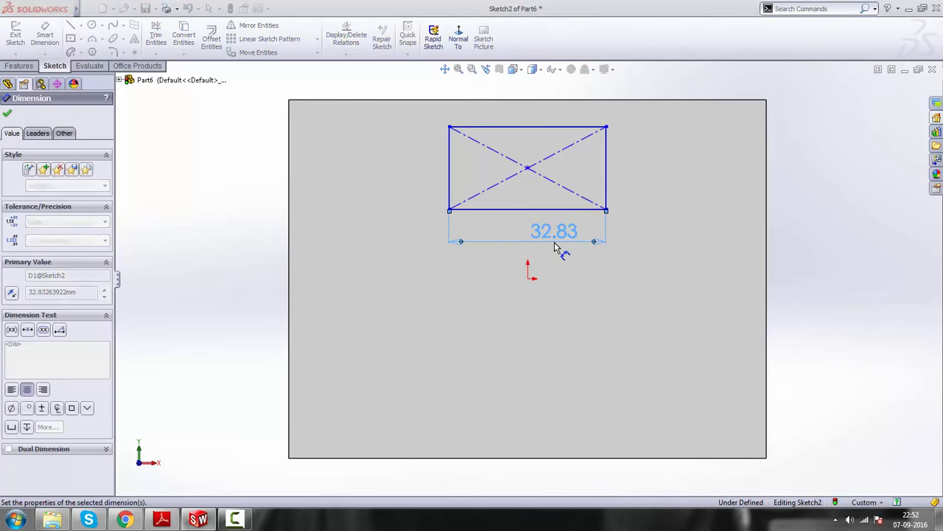
# Dimension the height of the notch rectangle as 40 mm and leave the dimension tool
pyautogui.click(609, 163)
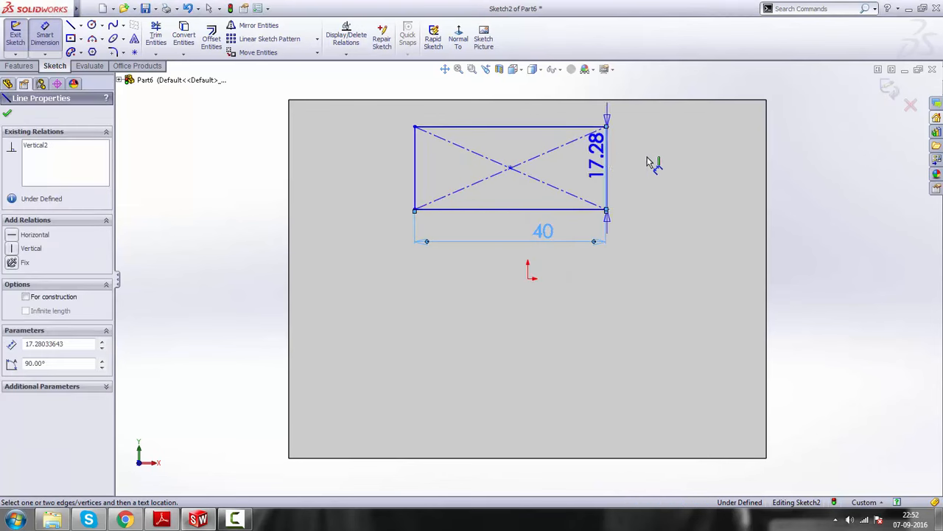
pyautogui.click(656, 163)
pyautogui.write('40')
pyautogui.press('Return')
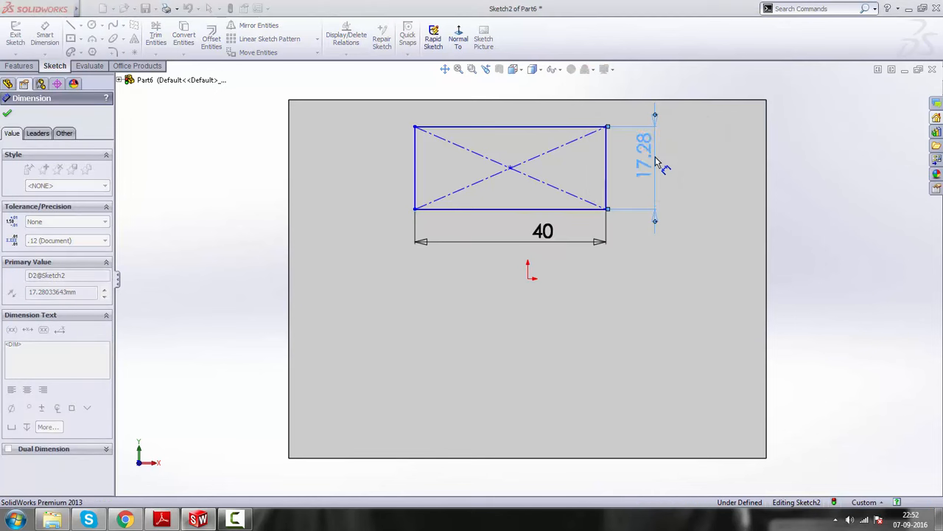
pyautogui.press('z')
pyautogui.rightClick(740, 184)
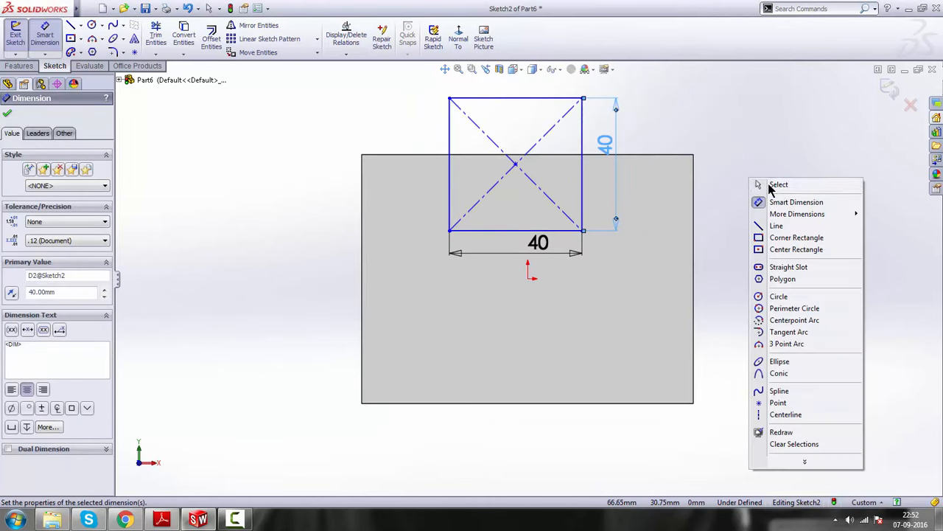
pyautogui.click(765, 183)
# Move the 40 mm square down inside the block face, with its center slightly above the origin
pyautogui.moveTo(535, 104); pyautogui.dragTo(536, 214)
pyautogui.click(762, 229)
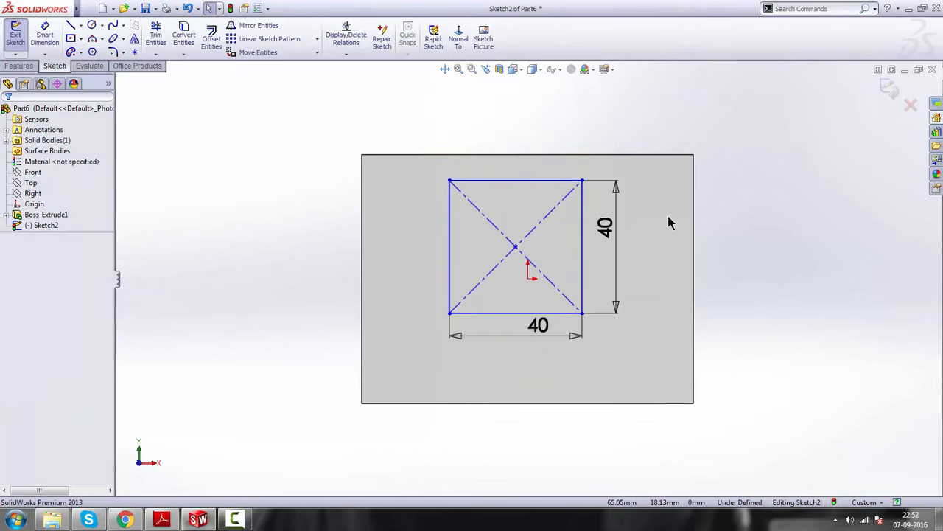
pyautogui.moveTo(519, 253); pyautogui.dragTo(524, 235)
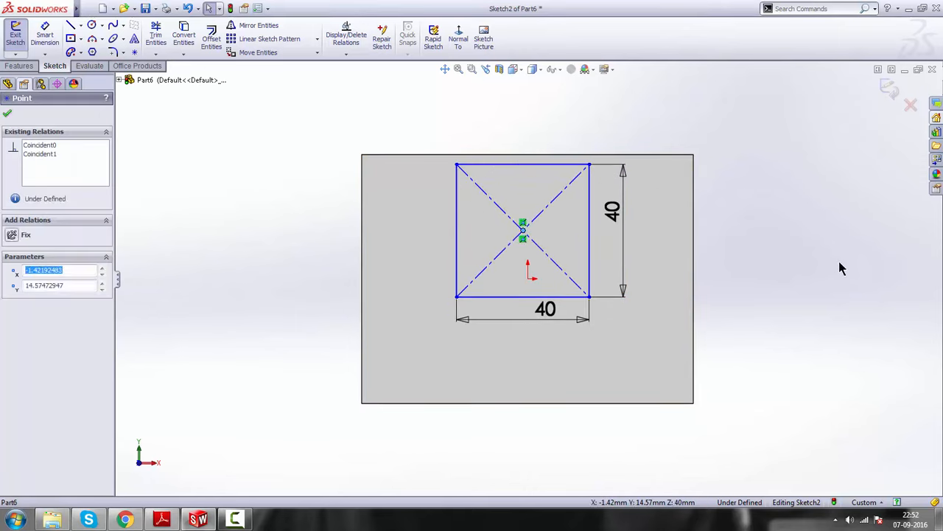
pyautogui.click(842, 267)
# Make the square's upper line collinear with the upper edge of the block face
pyautogui.click(508, 165)
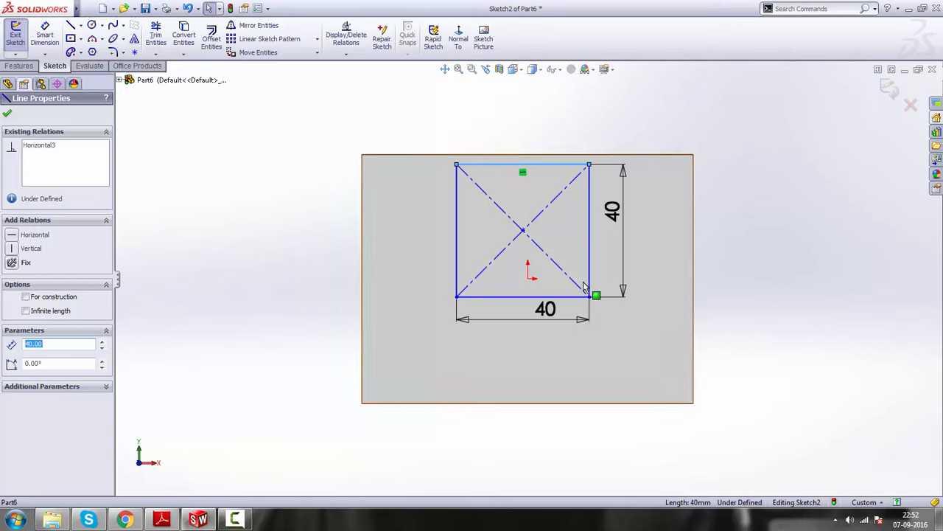
pyautogui.keyDown('ctrl'); pyautogui.click(511, 155); pyautogui.keyUp('ctrl')
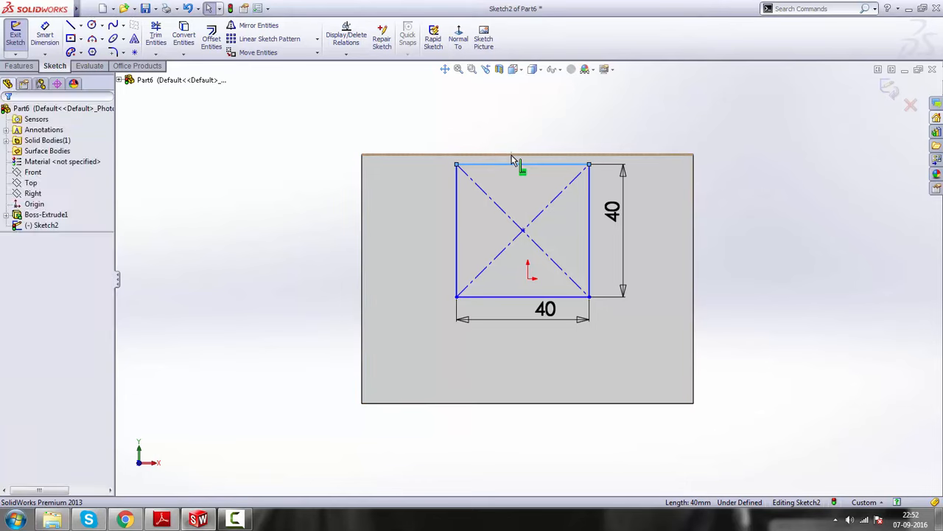
pyautogui.click(542, 111)
pyautogui.click(746, 247)
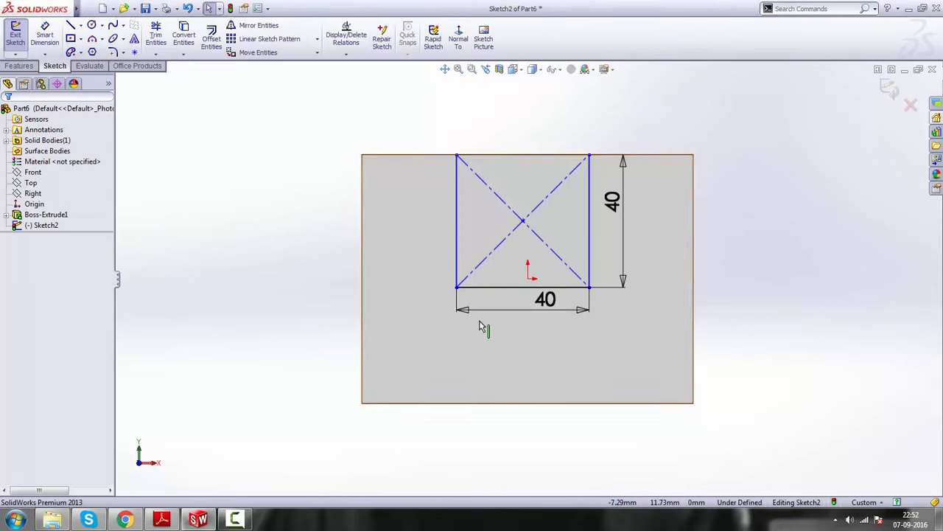
# Check the notch position on the drawing in Adobe Reader and dimension the square's right side 30 mm from the block's right edge in SolidWorks
pyautogui.moveTo(162, 520)
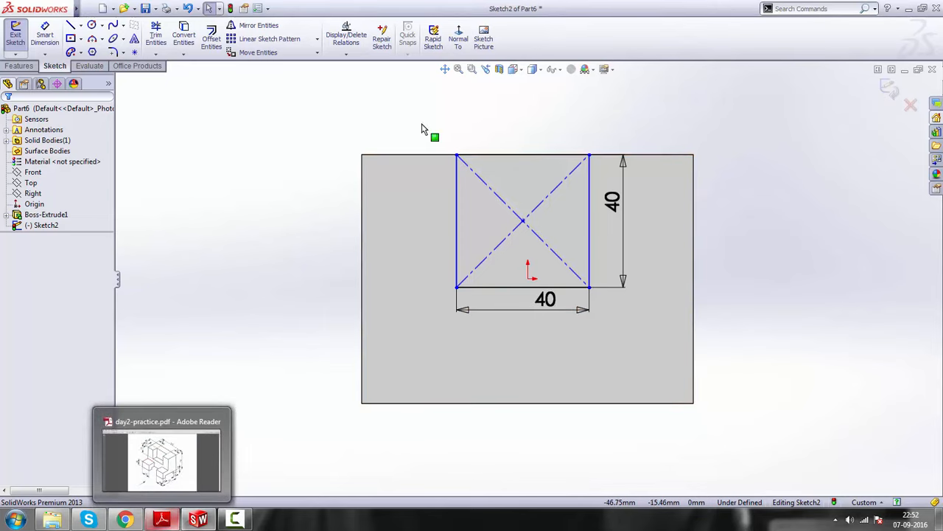
pyautogui.click(44, 35)
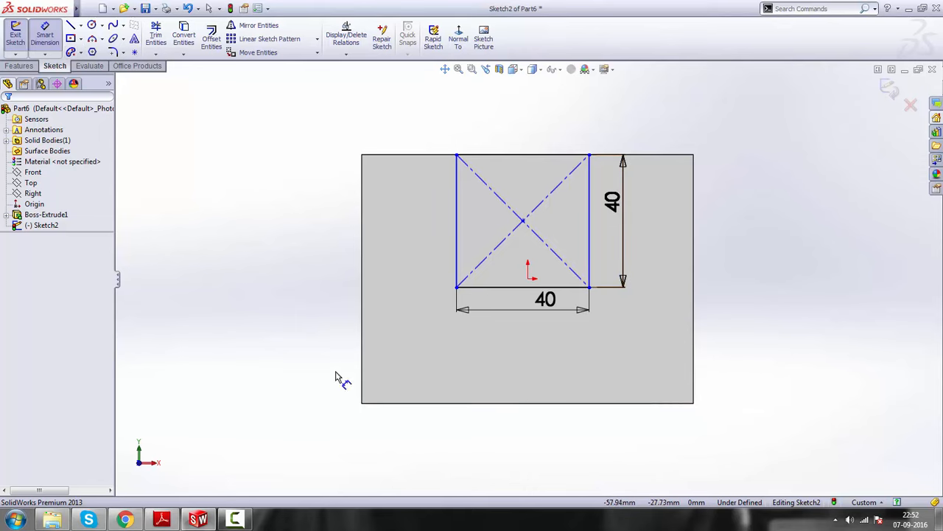
pyautogui.click(163, 519)
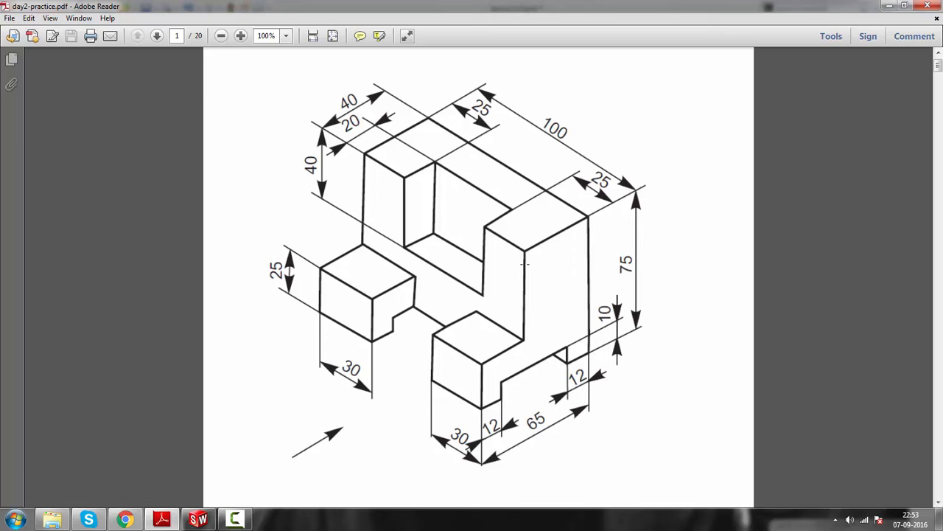
pyautogui.click(886, 8)
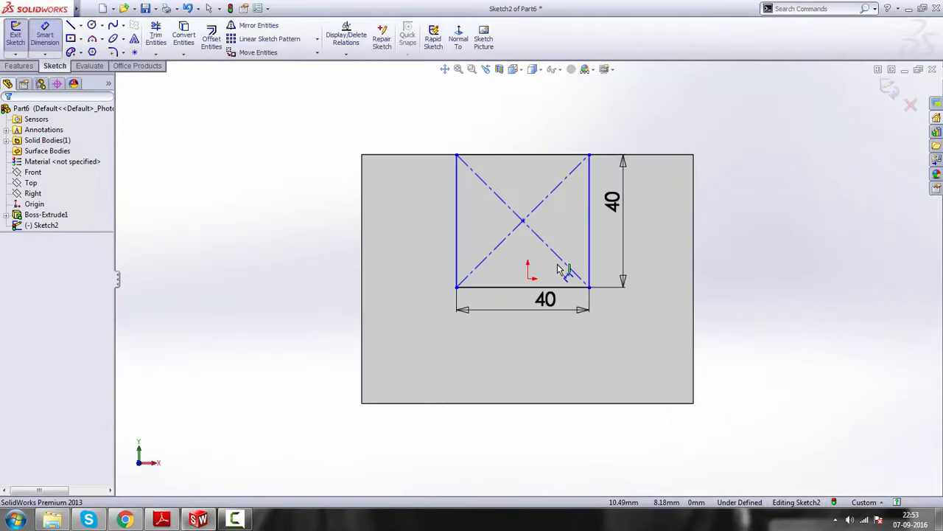
pyautogui.click(45, 37)
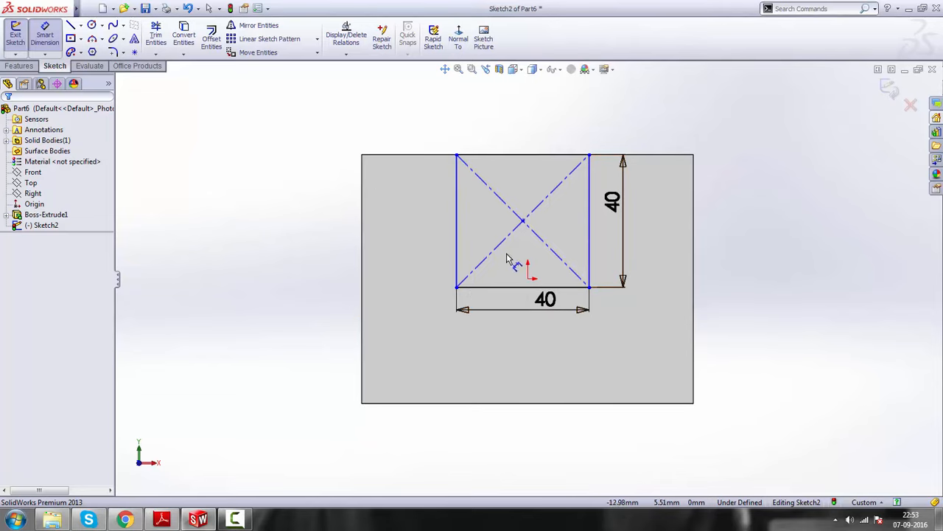
pyautogui.click(698, 274)
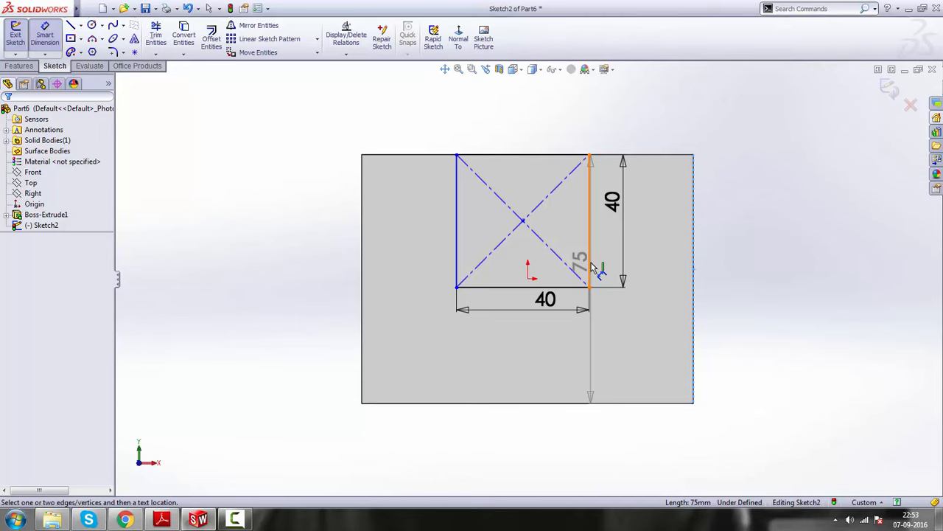
pyautogui.click(590, 265)
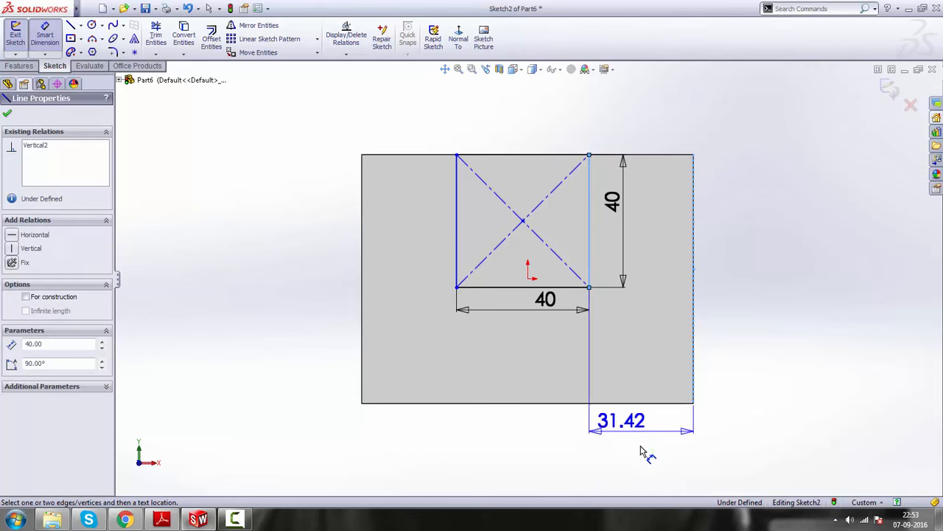
pyautogui.click(648, 450)
pyautogui.write('30')
pyautogui.press('Return')
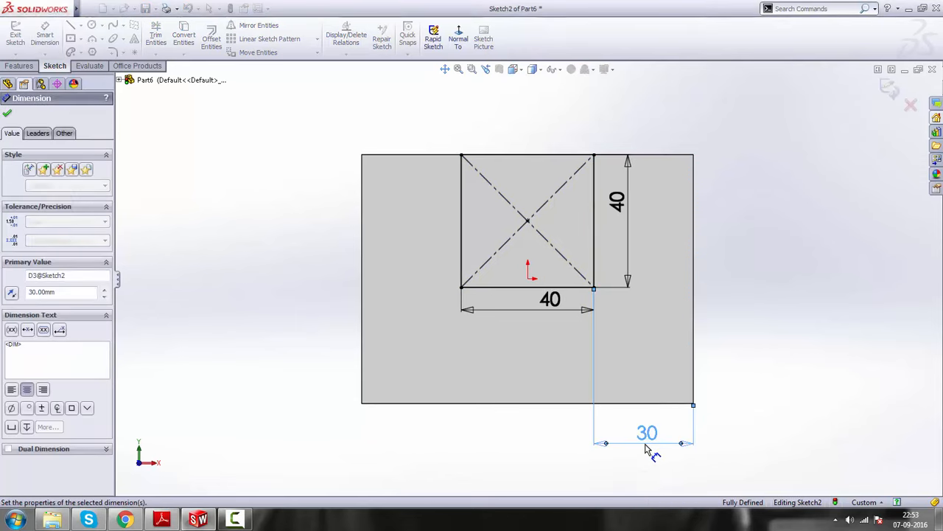
pyautogui.rightClick(741, 274)
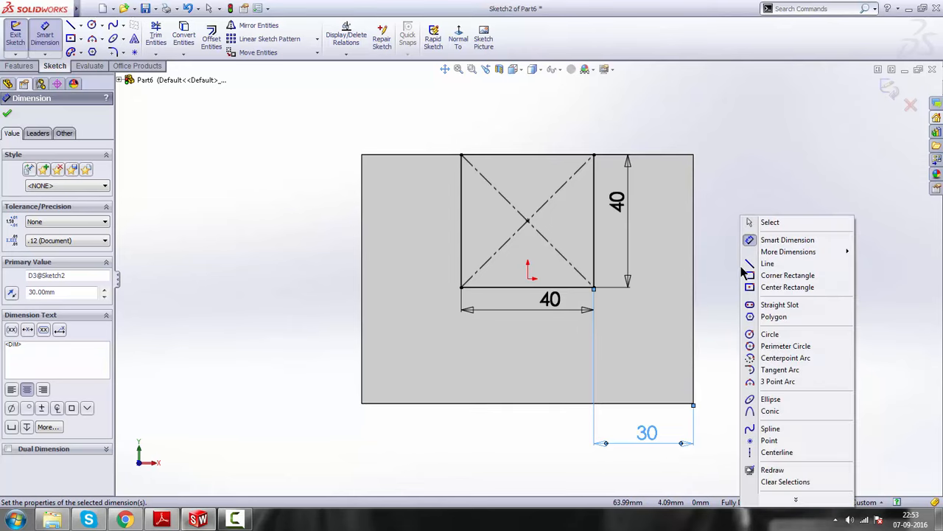
pyautogui.click(786, 221)
# Close the notch sketch and cut-extrude it 20 mm deep in SolidWorks, checking the depth on the drawing in Adobe Reader
pyautogui.scroll(-1, 760, 258)
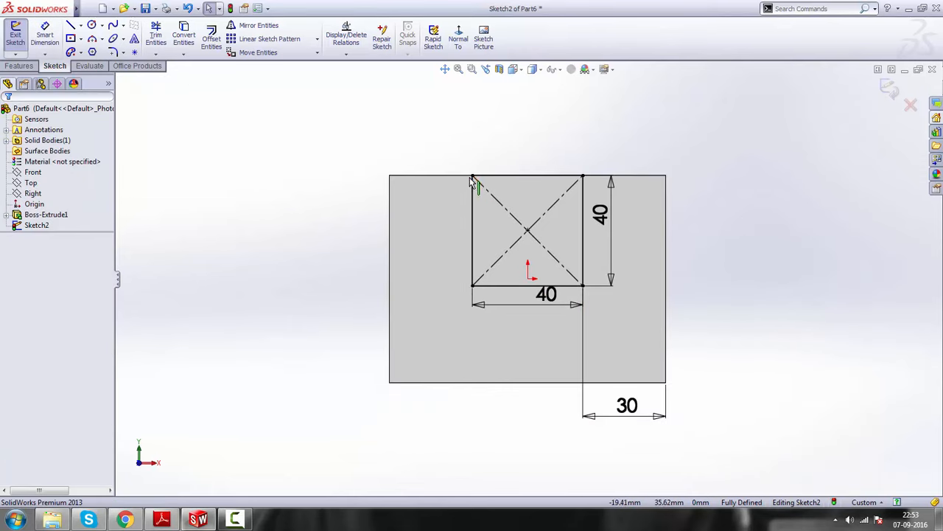
pyautogui.click(890, 89)
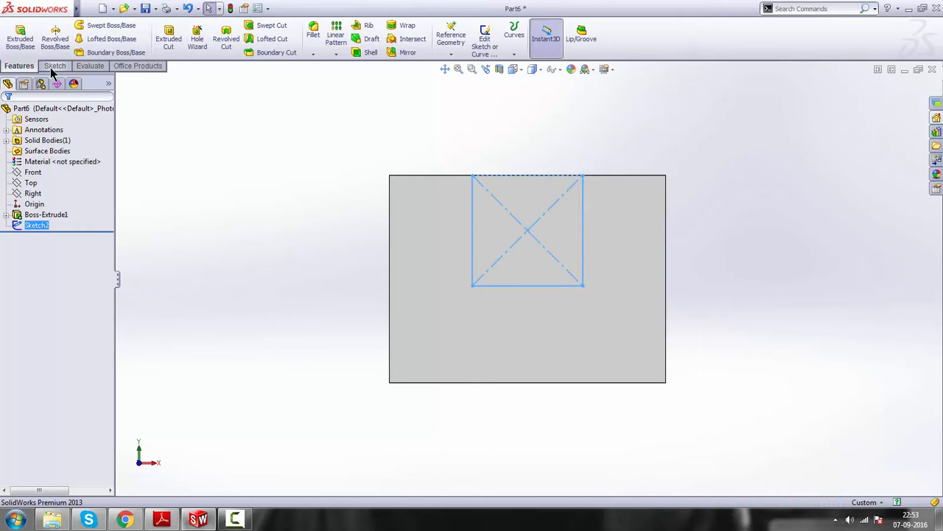
pyautogui.click(169, 36)
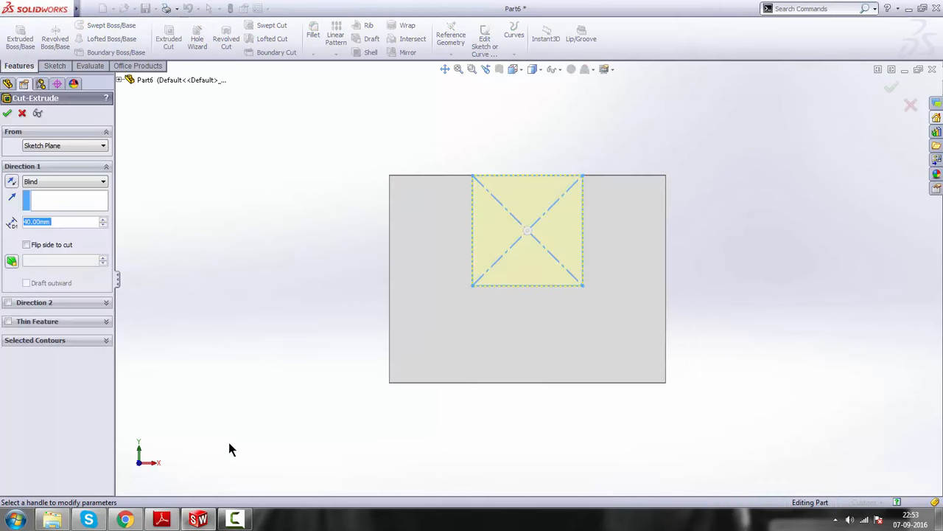
pyautogui.click(161, 519)
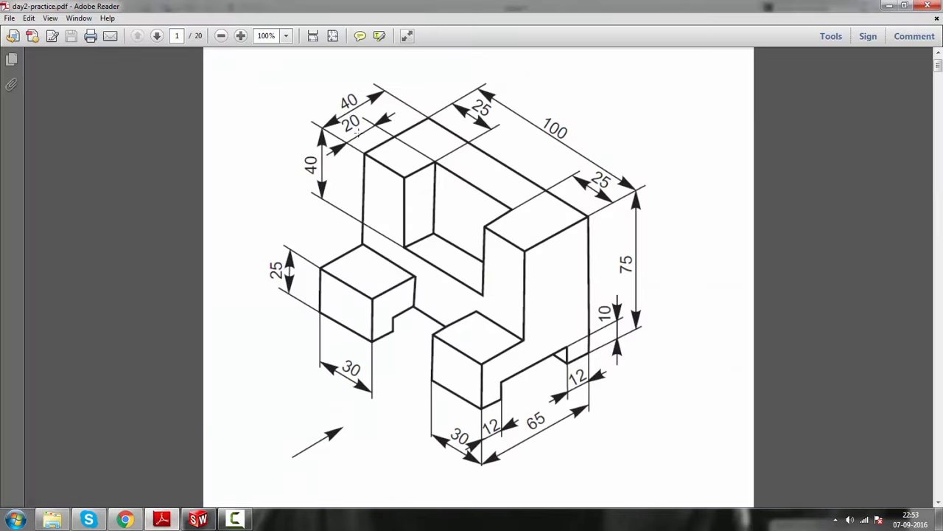
pyautogui.click(890, 6)
pyautogui.doubleClick(49, 219)
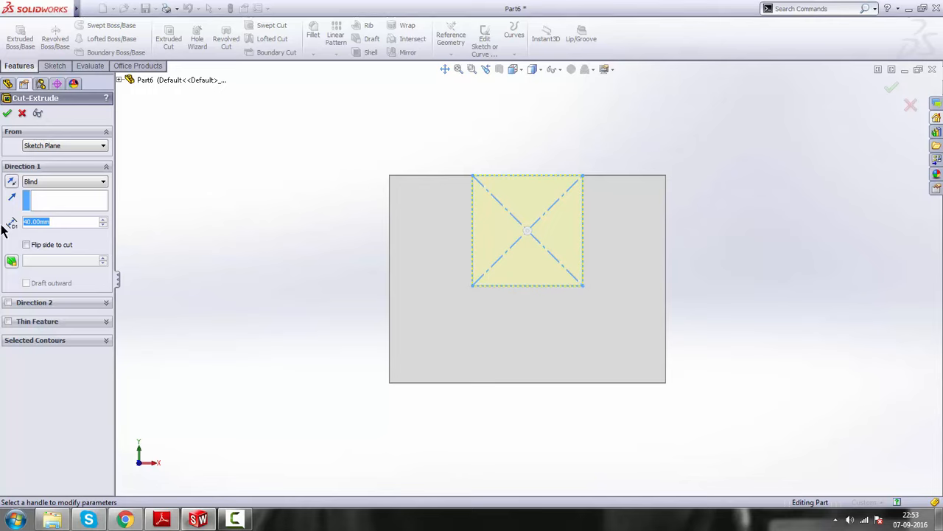
pyautogui.write('20')
pyautogui.press('Return')
pyautogui.click(7, 114)
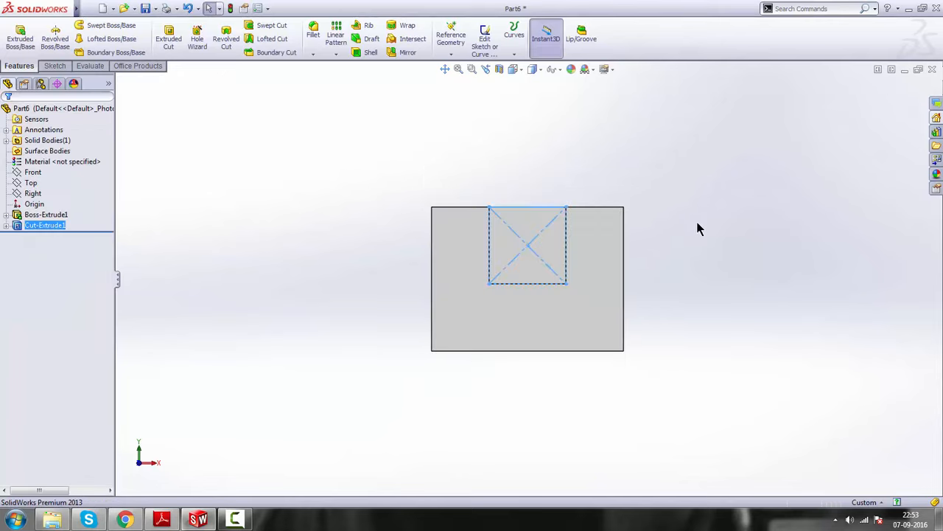
# Compare the notched block with the drawing in Adobe Reader and start a sketch on its notched front face in SolidWorks, viewed square-on
pyautogui.moveTo(694, 228); pyautogui.dragTo(642, 306, button='middle')
pyautogui.click(630, 268)
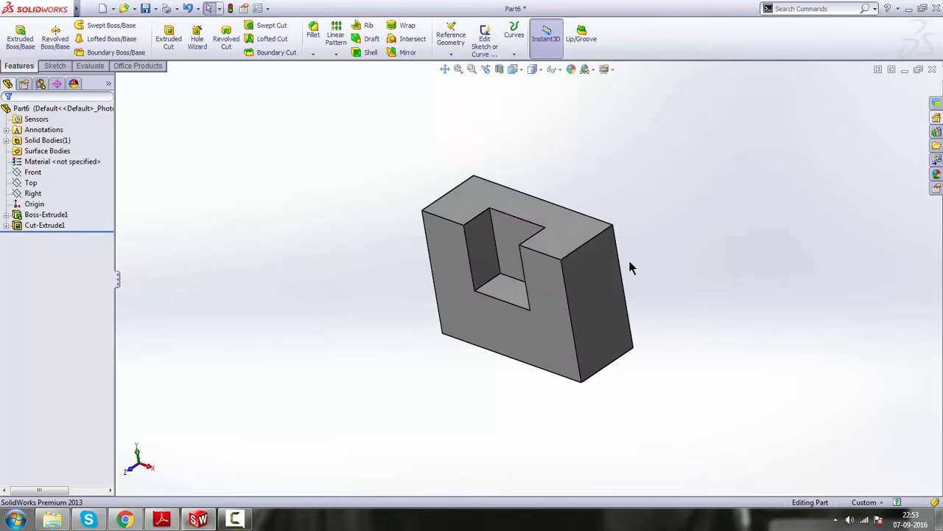
pyautogui.moveTo(396, 189); pyautogui.dragTo(668, 270, button='middle')
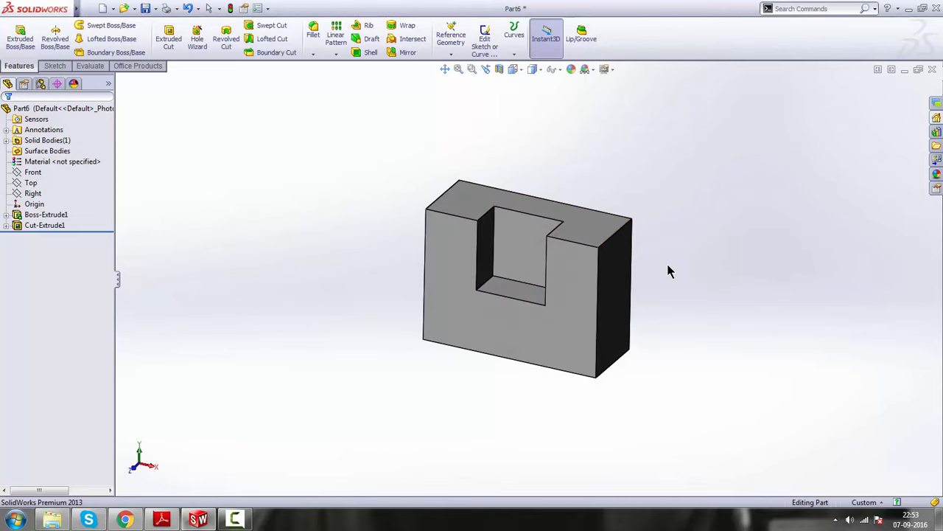
pyautogui.scroll(-3, 543, 244)
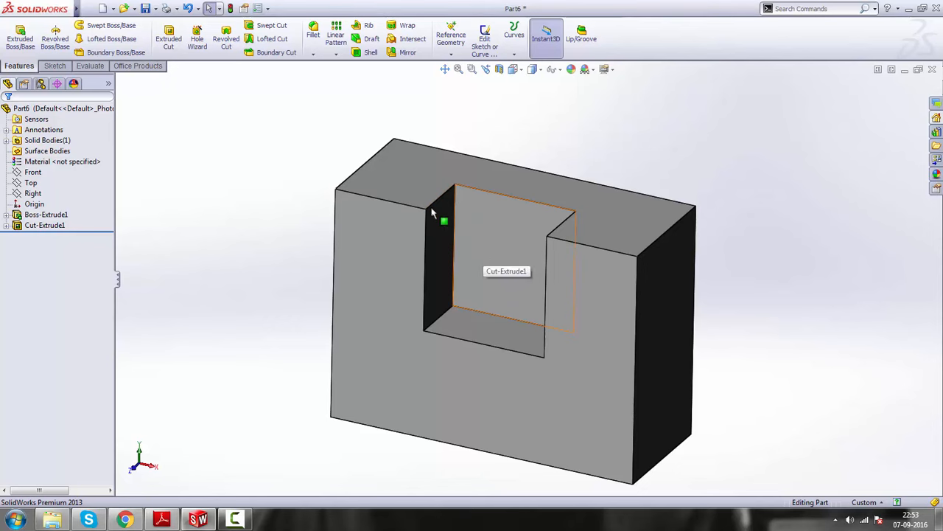
pyautogui.click(164, 521)
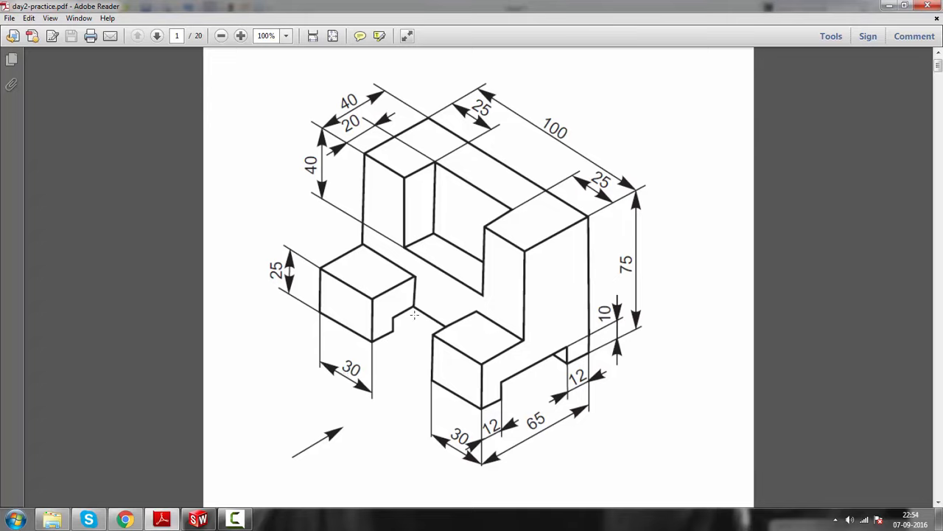
pyautogui.click(197, 520)
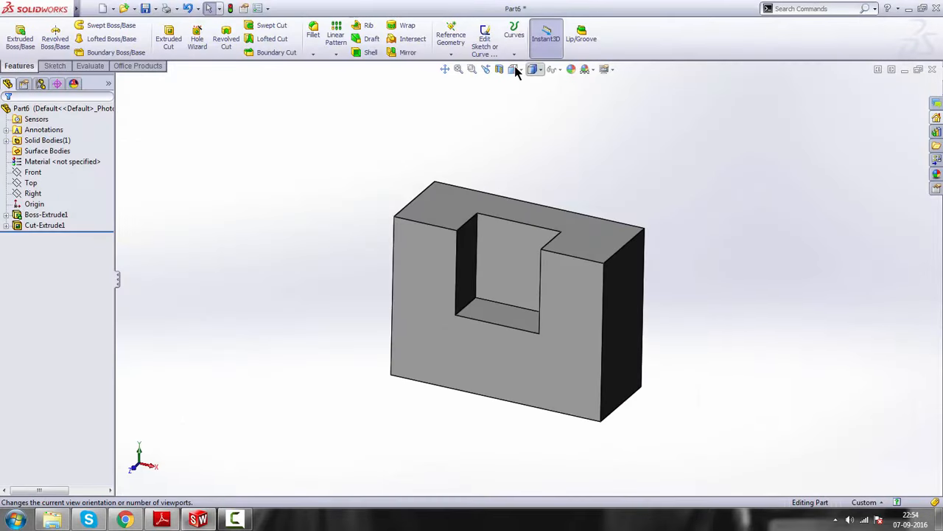
pyautogui.click(514, 68)
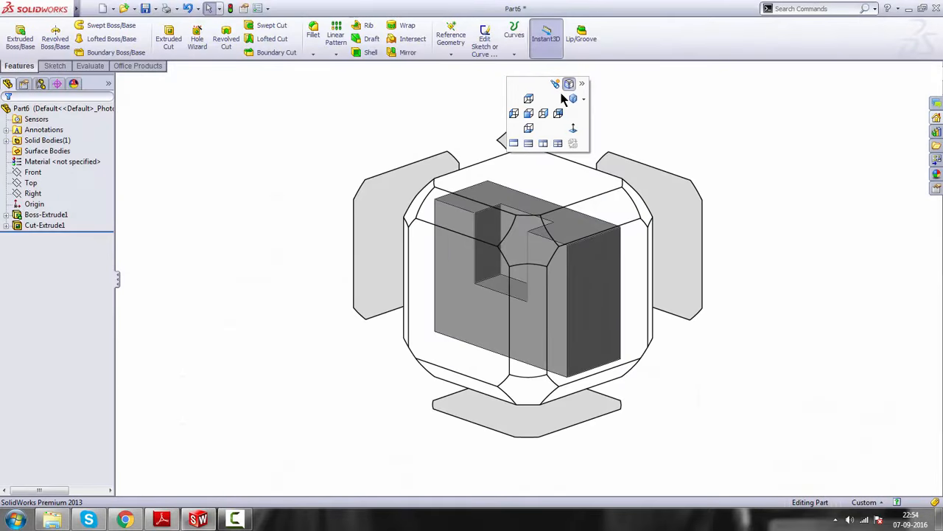
pyautogui.click(524, 247)
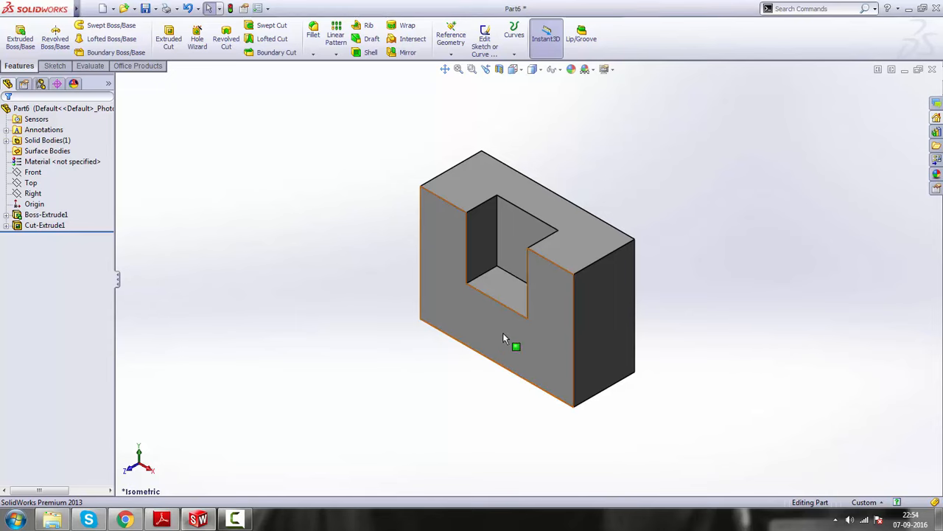
pyautogui.click(547, 333)
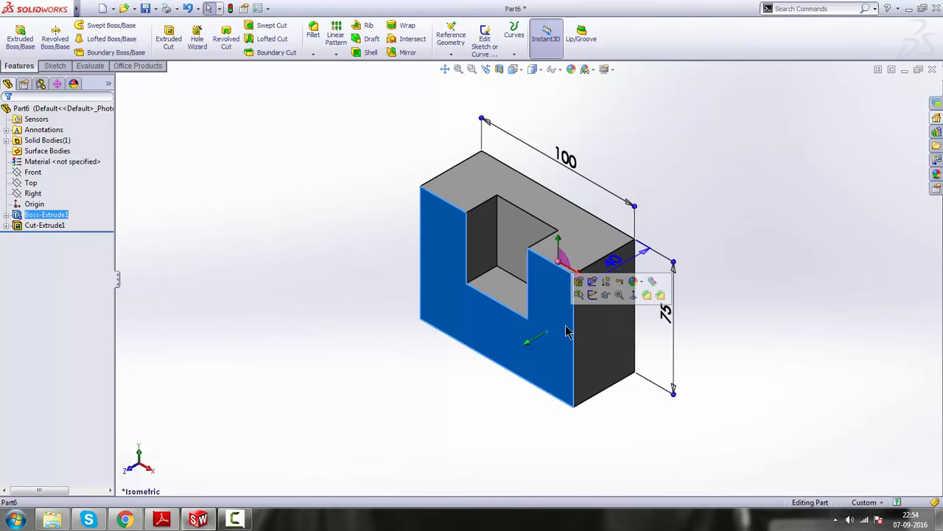
pyautogui.click(592, 295)
pyautogui.click(458, 37)
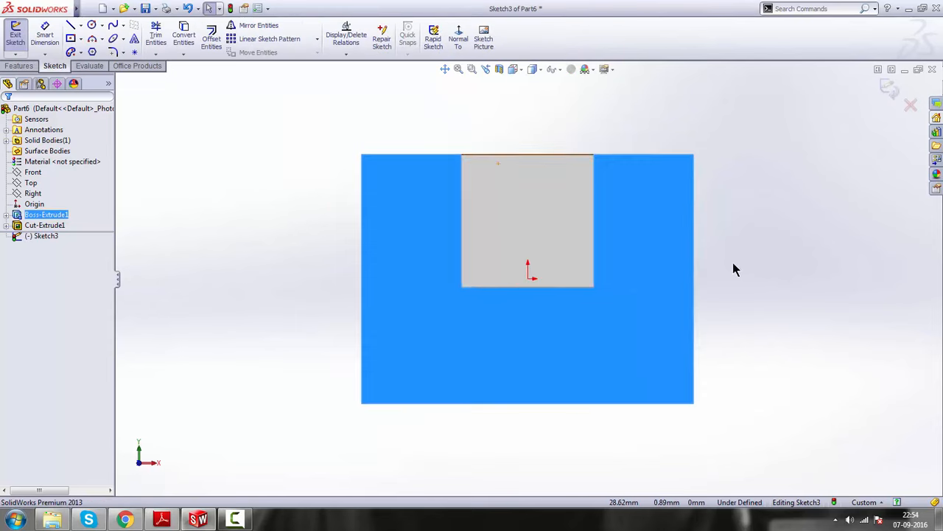
pyautogui.click(760, 261)
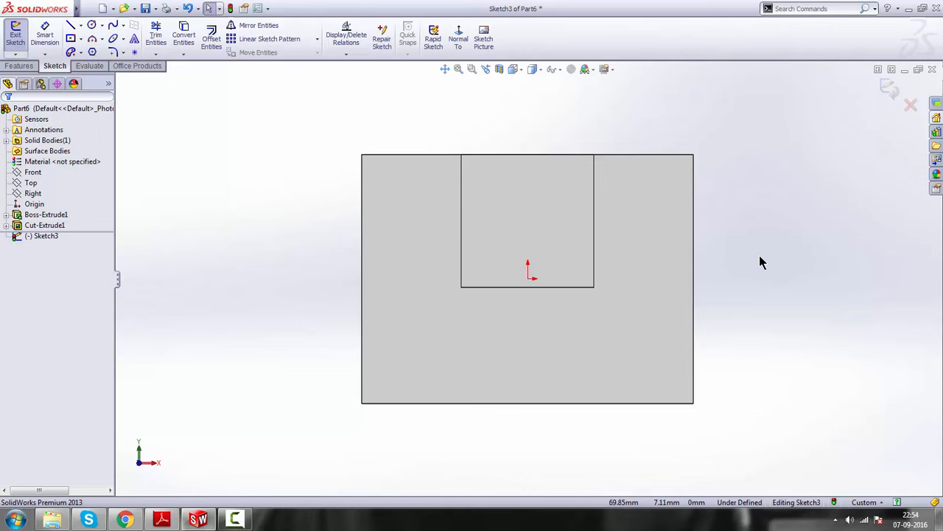
# Sketch a center rectangle about 25 by 19 mm near the lower-left corner of the front face
pyautogui.click(71, 39)
pyautogui.moveTo(410, 360)
pyautogui.mouseDown()
pyautogui.moveTo(406, 405)
pyautogui.moveTo(453, 396)
pyautogui.moveTo(450, 389)
pyautogui.mouseUp()
pyautogui.rightClick(796, 213)
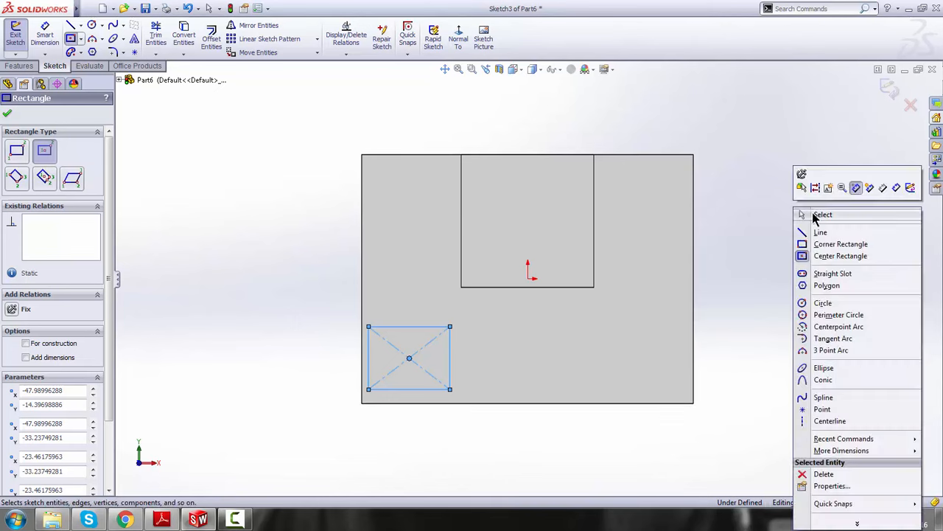
pyautogui.click(817, 214)
# Check the front foot size on the drawing in Adobe Reader and dimension the new rectangle's width as 30 mm in SolidWorks
pyautogui.click(44, 35)
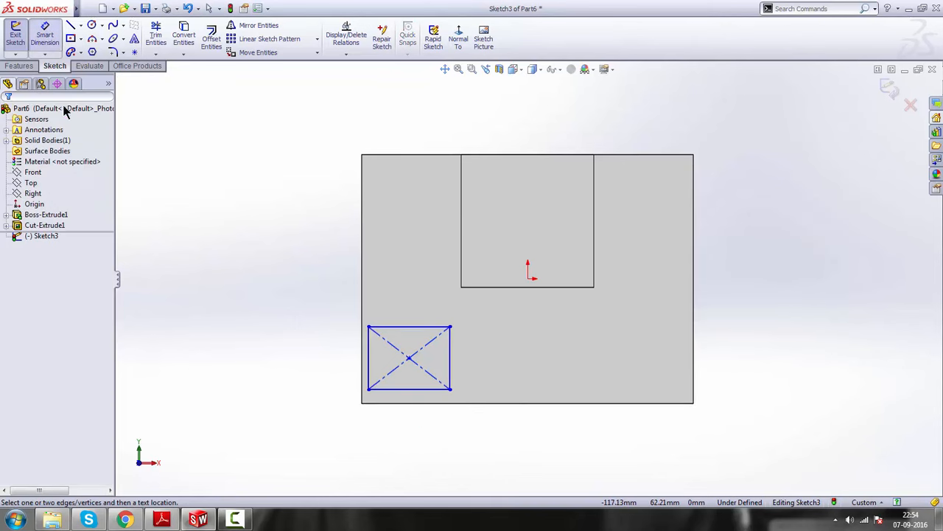
pyautogui.click(162, 520)
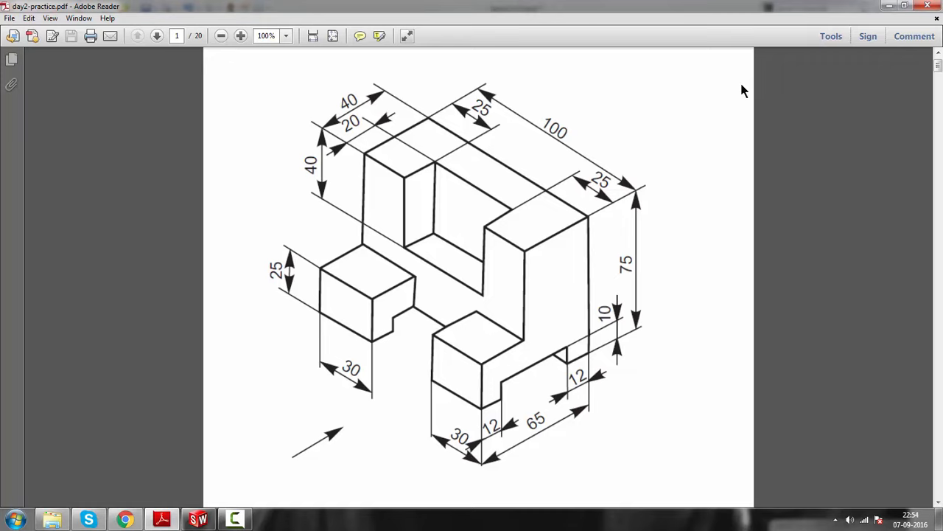
pyautogui.click(897, 7)
pyautogui.click(435, 388)
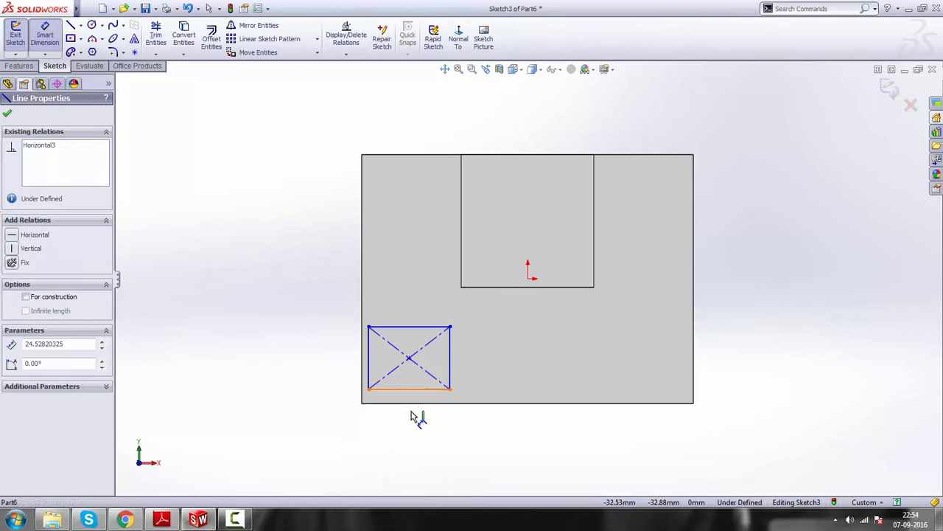
pyautogui.click(408, 430)
pyautogui.write('30')
pyautogui.press('Return')
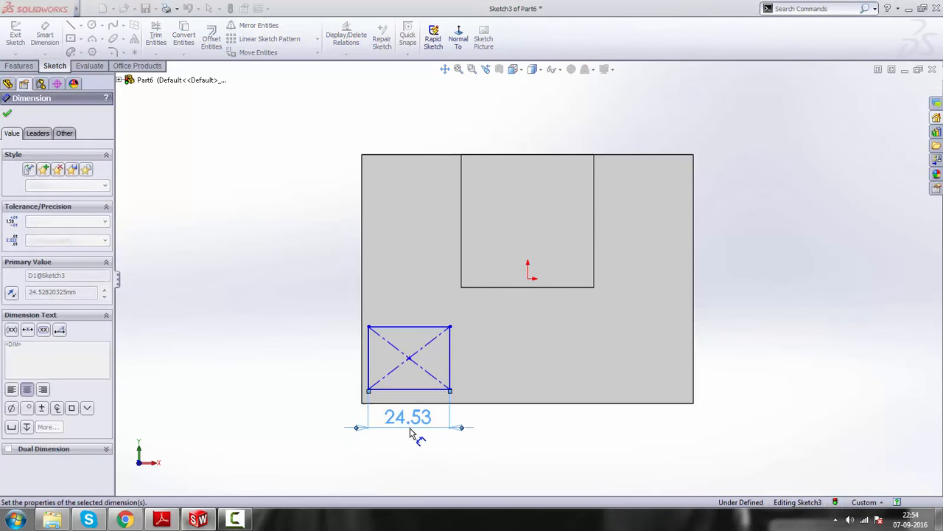
# Dimension the height of the foot rectangle as 25 mm and leave the dimension tool
pyautogui.click(450, 369)
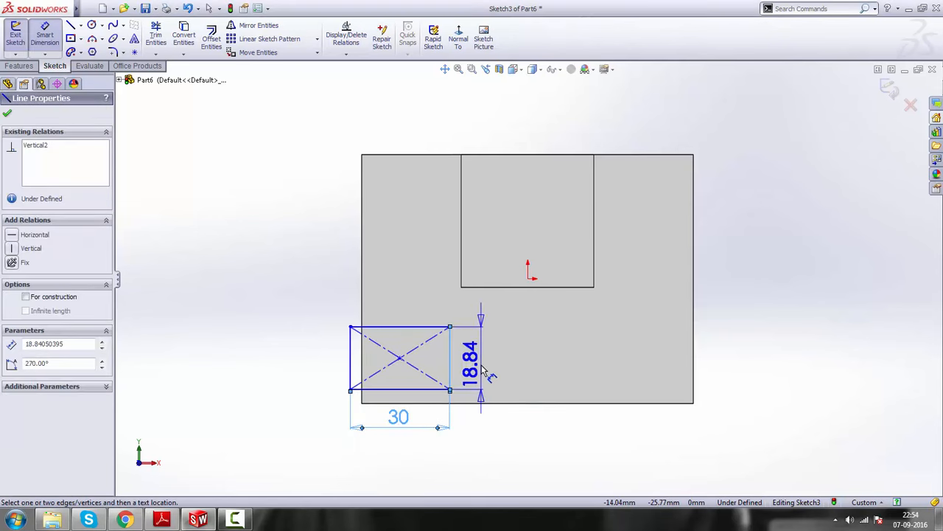
pyautogui.click(483, 371)
pyautogui.write('25')
pyautogui.press('Return')
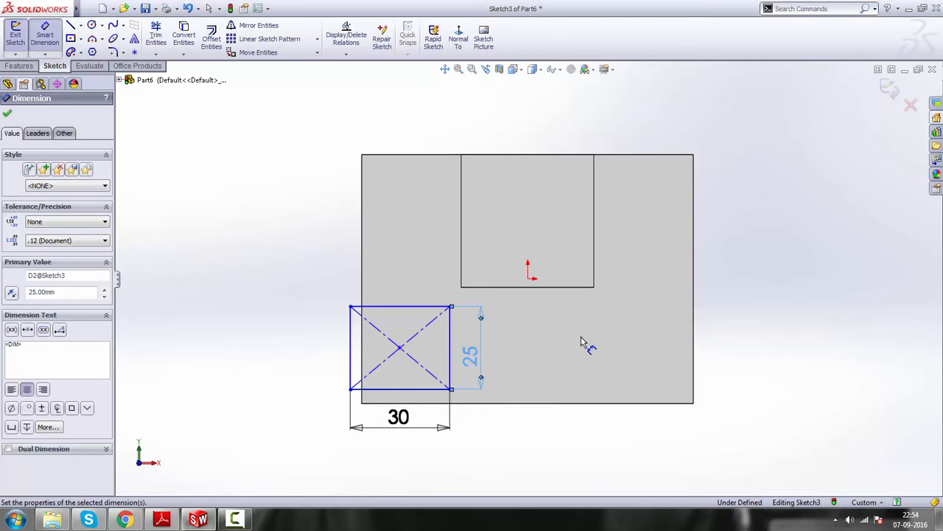
pyautogui.rightClick(779, 222)
pyautogui.click(802, 222)
# Move the 30 by 25 mm rectangle by its center fully inside the block face, below the notch
pyautogui.scroll(2, 663, 317)
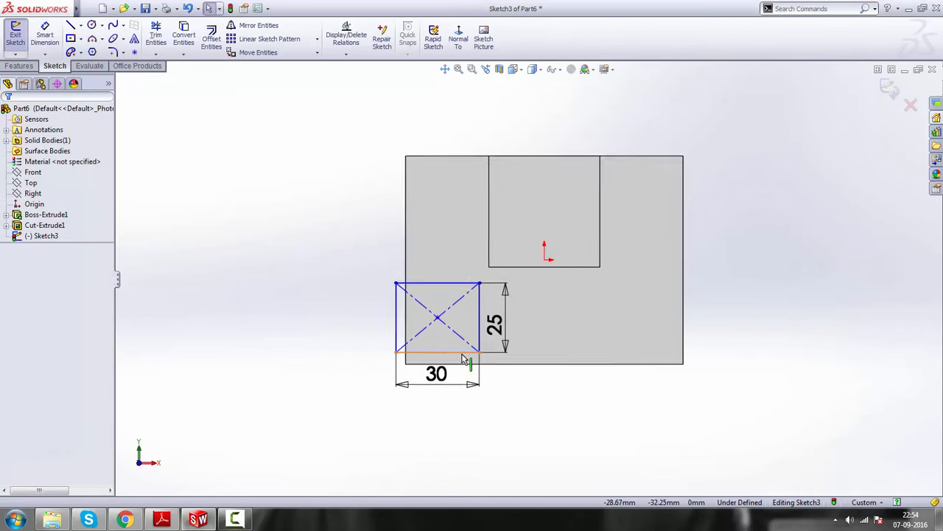
pyautogui.scroll(-5, 420, 315)
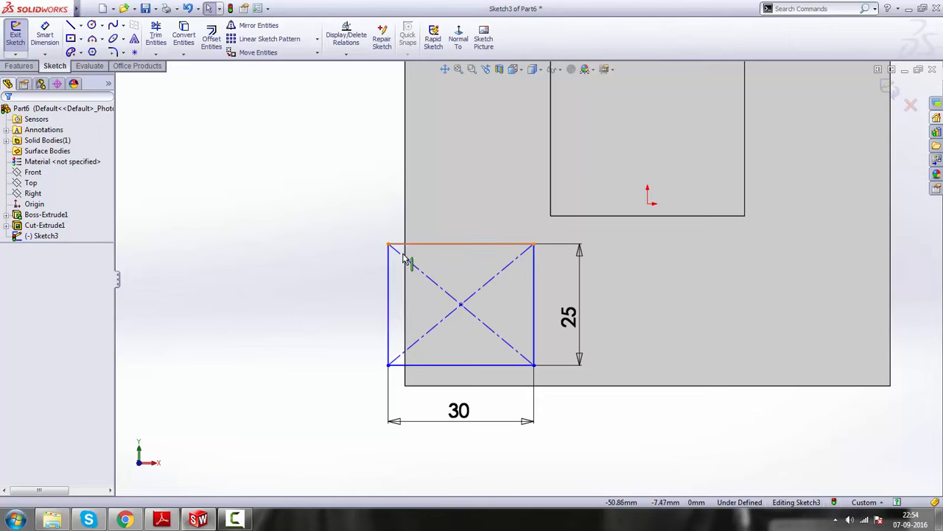
pyautogui.moveTo(461, 304); pyautogui.dragTo(524, 297)
pyautogui.click(678, 438)
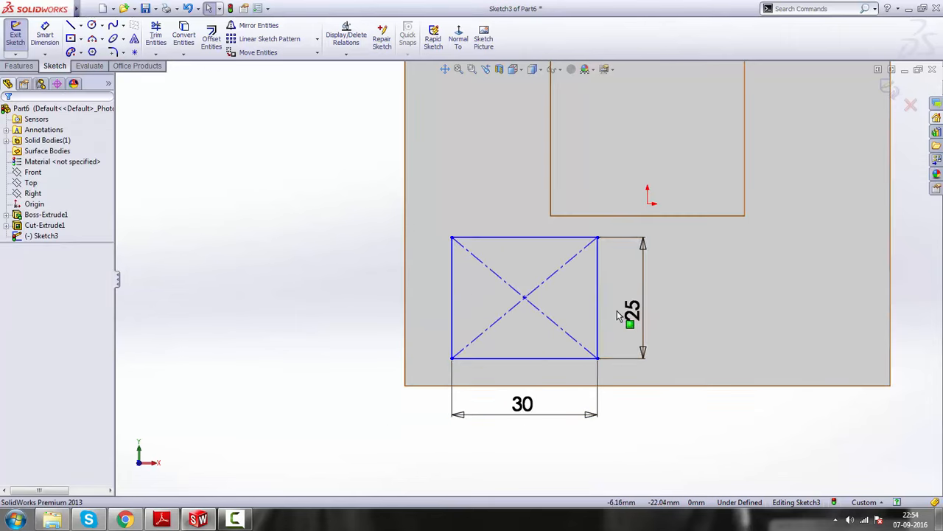
# Make the left side of the foot rectangle collinear with the block's left edge
pyautogui.scroll(-2, 566, 283)
pyautogui.scroll(2, 554, 317)
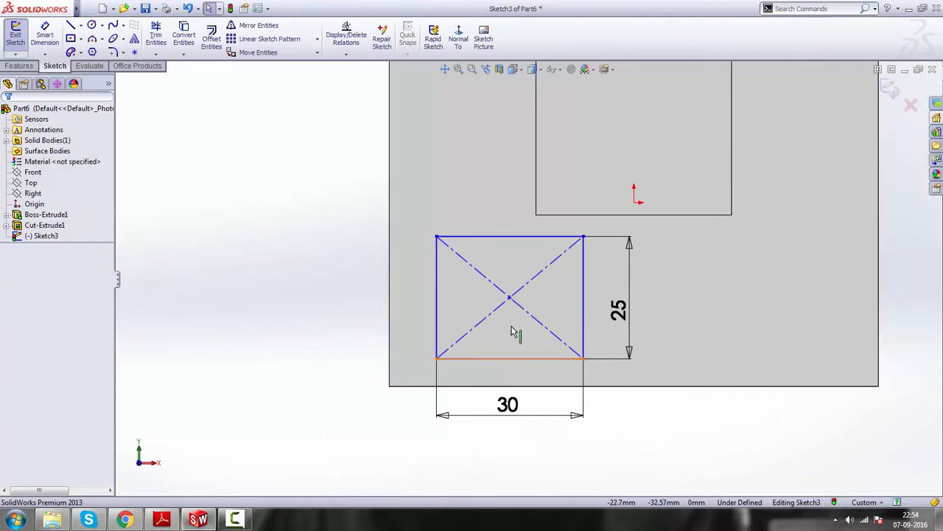
pyautogui.click(438, 300)
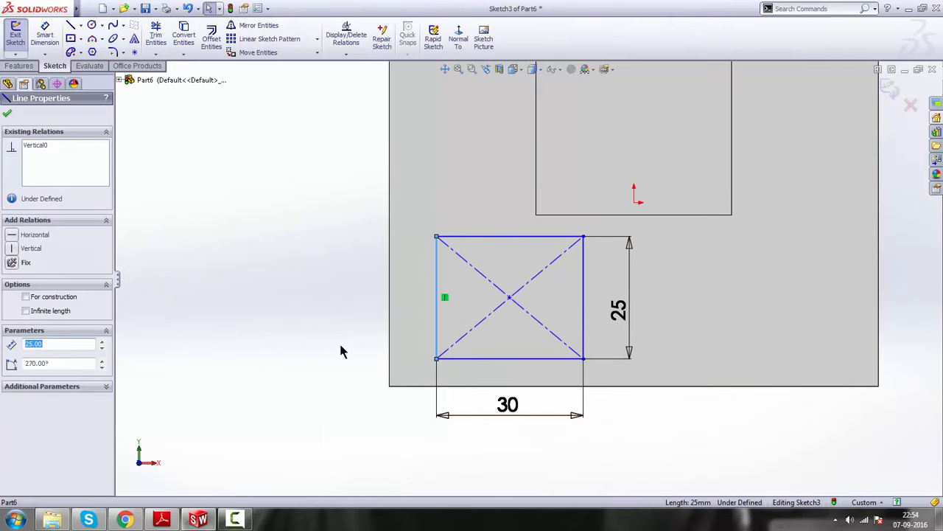
pyautogui.keyDown('ctrl'); pyautogui.click(390, 312); pyautogui.keyUp('ctrl')
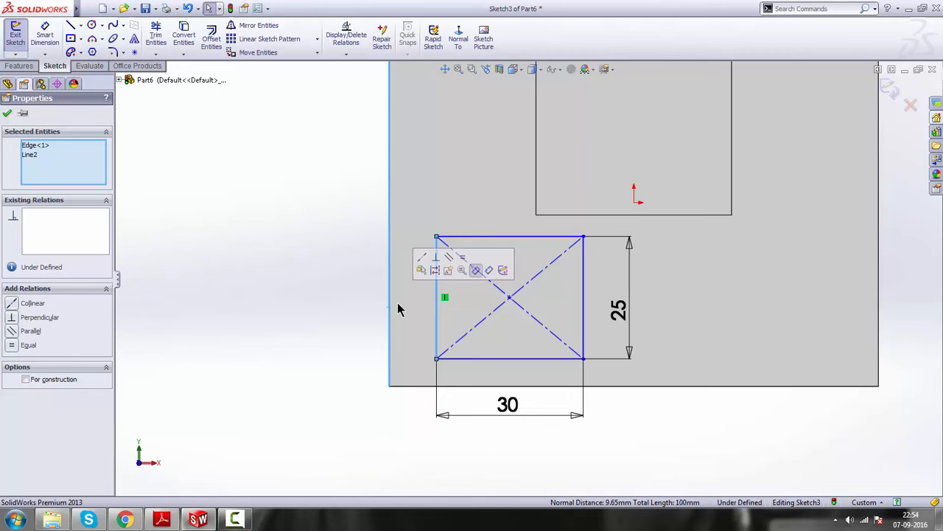
pyautogui.click(426, 257)
pyautogui.click(642, 425)
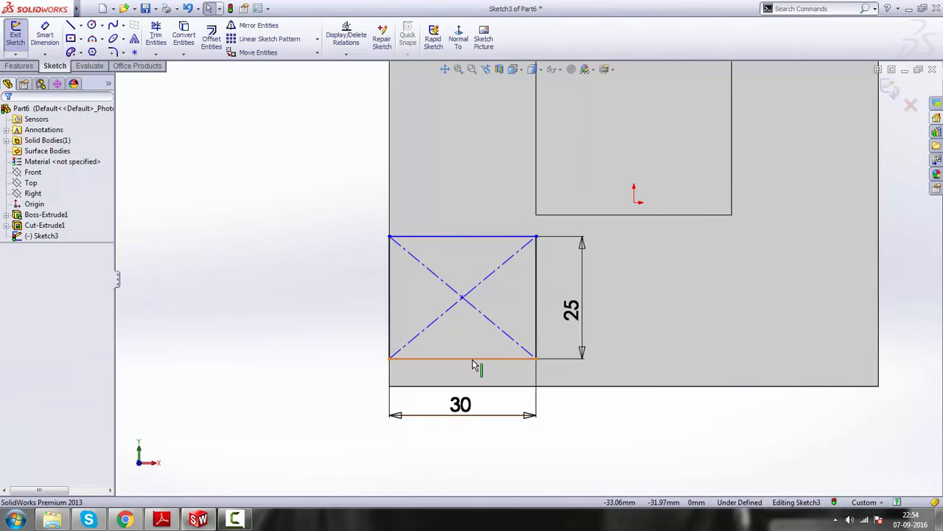
# Make the bottom side of the foot rectangle collinear with the block's bottom edge
pyautogui.click(474, 361)
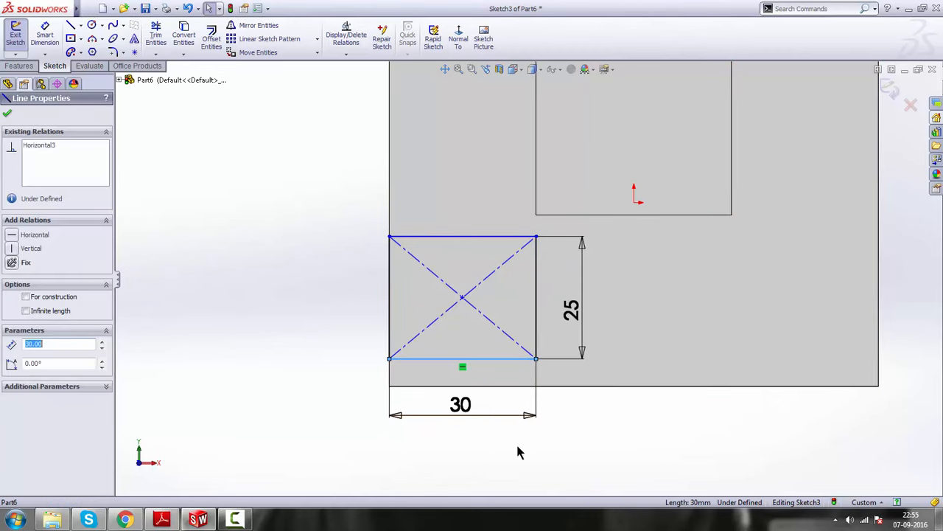
pyautogui.keyDown('ctrl'); pyautogui.click(498, 386); pyautogui.keyUp('ctrl')
pyautogui.click(526, 336)
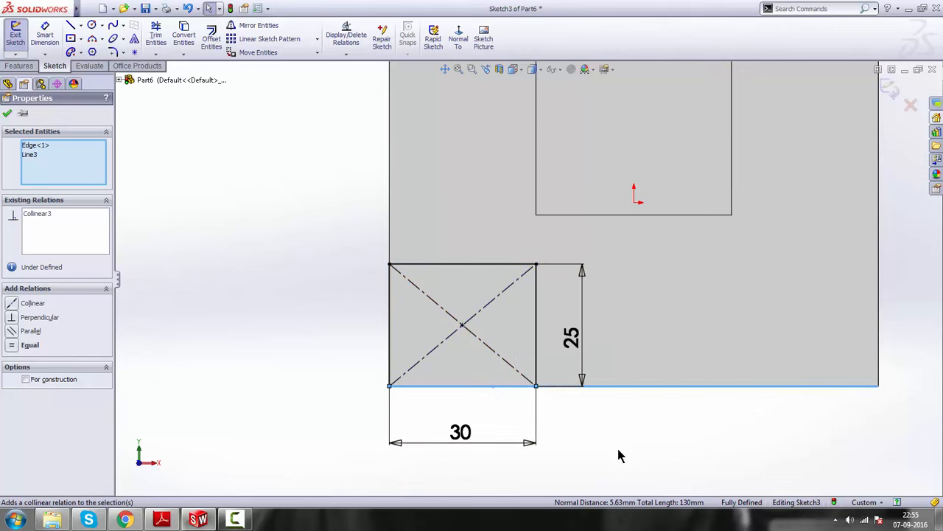
pyautogui.click(640, 426)
pyautogui.press('z')
pyautogui.scroll(2, 561, 274)
pyautogui.scroll(-3, 561, 273)
pyautogui.scroll(1, 561, 273)
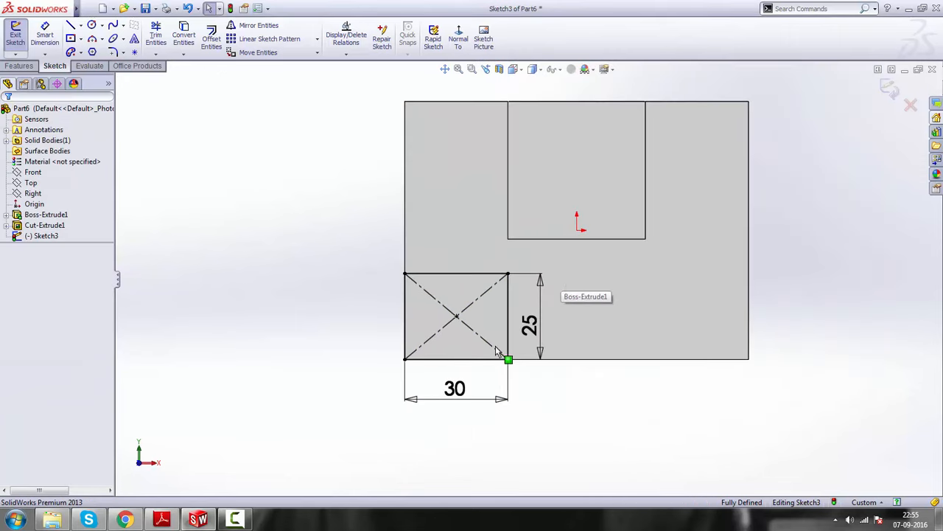
# Check the second foot on the drawing in Adobe Reader and sketch a vertical centerline about 101 mm long beside the block in SolidWorks
pyautogui.click(172, 490)
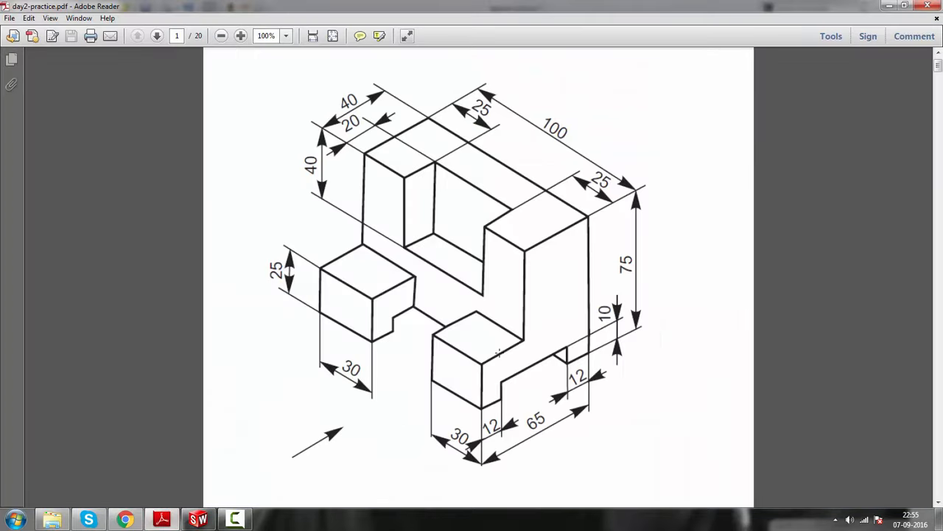
pyautogui.click(892, 5)
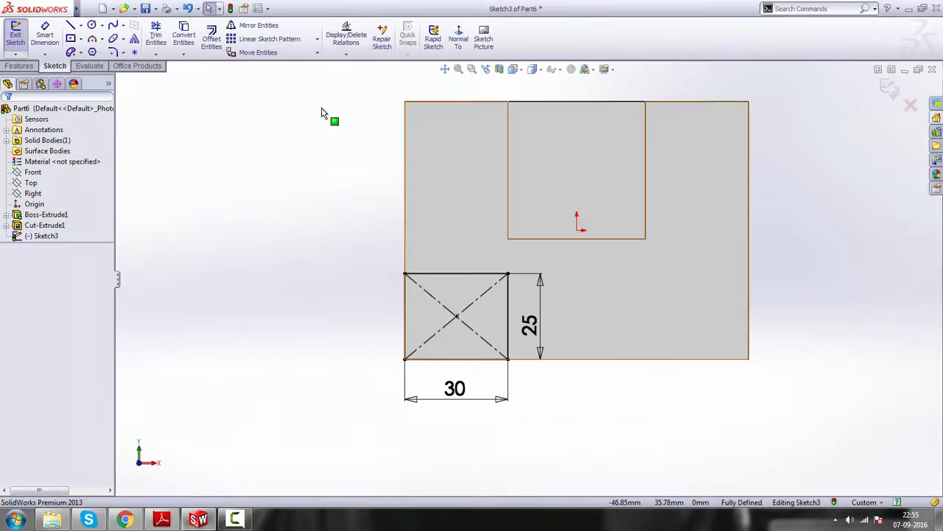
pyautogui.scroll(-1, 575, 247)
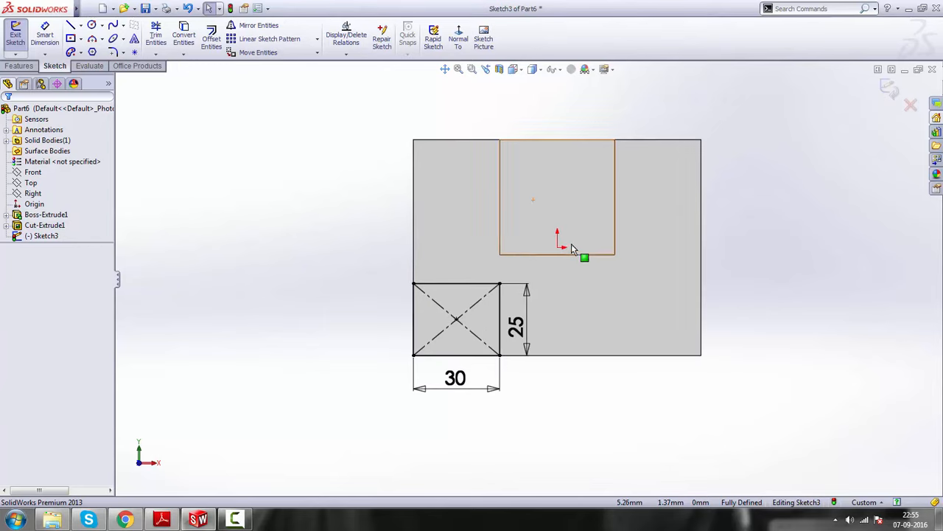
pyautogui.click(81, 25)
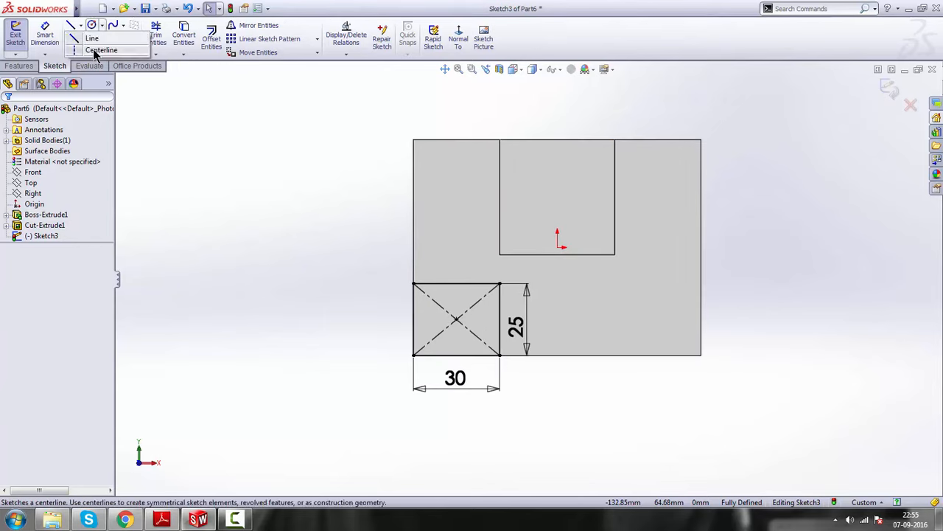
pyautogui.click(95, 47)
pyautogui.scroll(1, 663, 250)
pyautogui.scroll(-1, 715, 199)
pyautogui.click(698, 140)
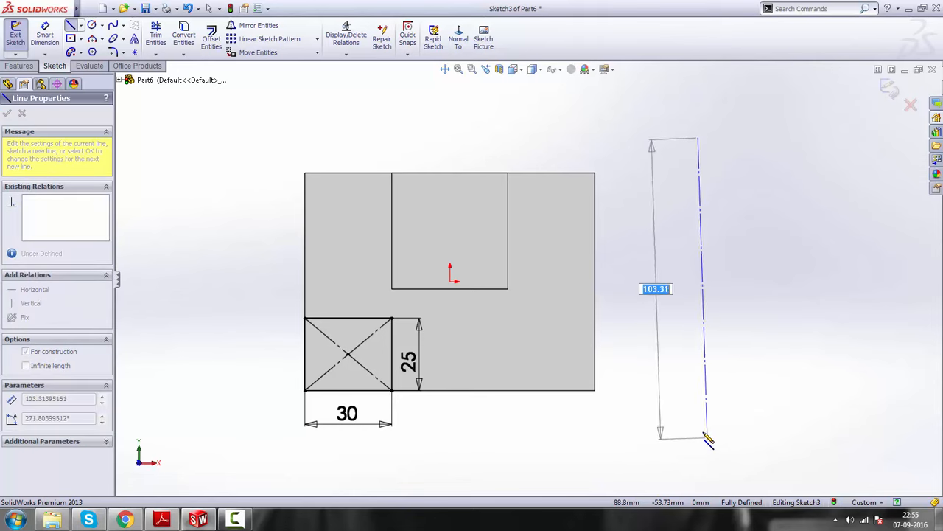
pyautogui.click(700, 430)
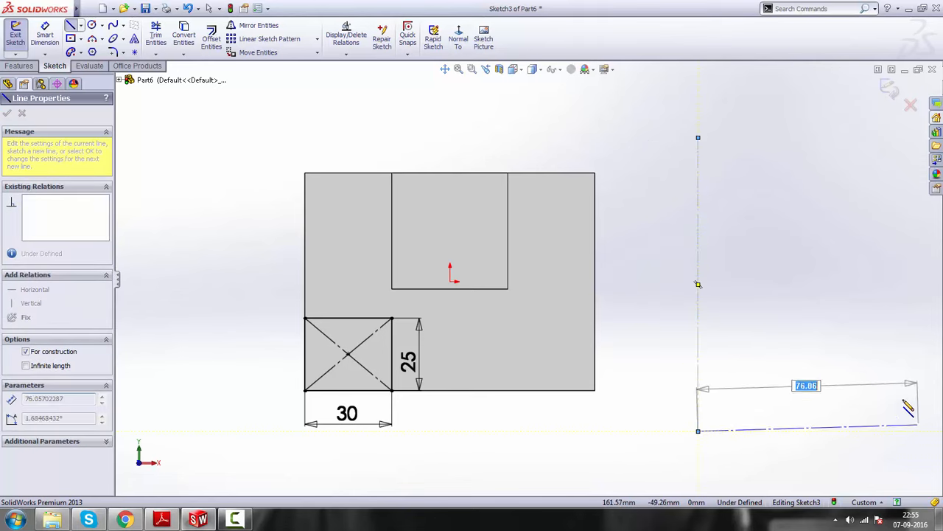
pyautogui.press('Escape')
# Center the vertical centerline on the origin with a midpoint relation
pyautogui.click(698, 306)
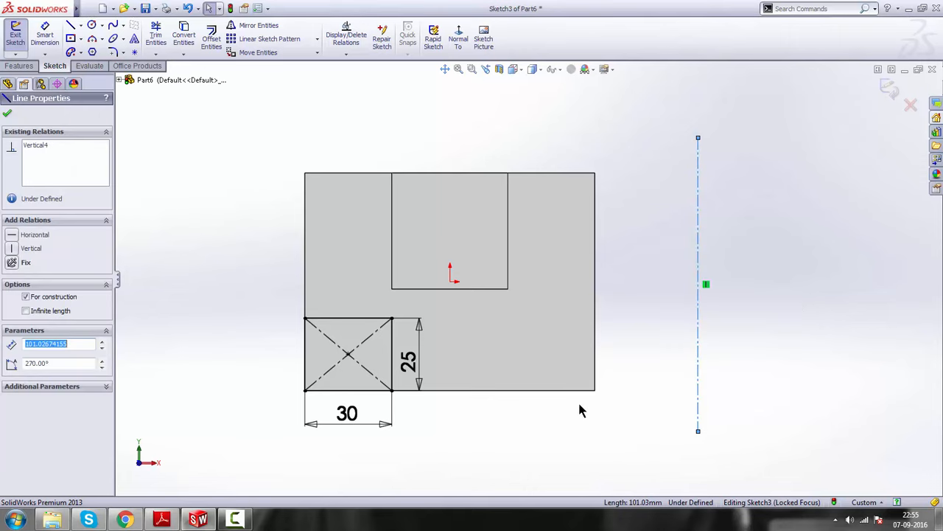
pyautogui.keyDown('ctrl'); pyautogui.click(450, 282); pyautogui.keyUp('ctrl')
pyautogui.click(484, 241)
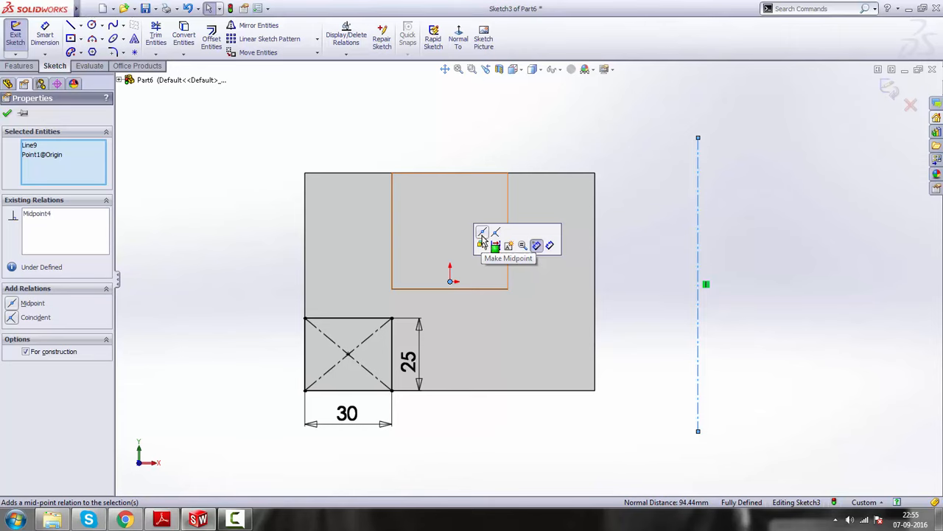
pyautogui.scroll(-2, 683, 325)
pyautogui.click(683, 325)
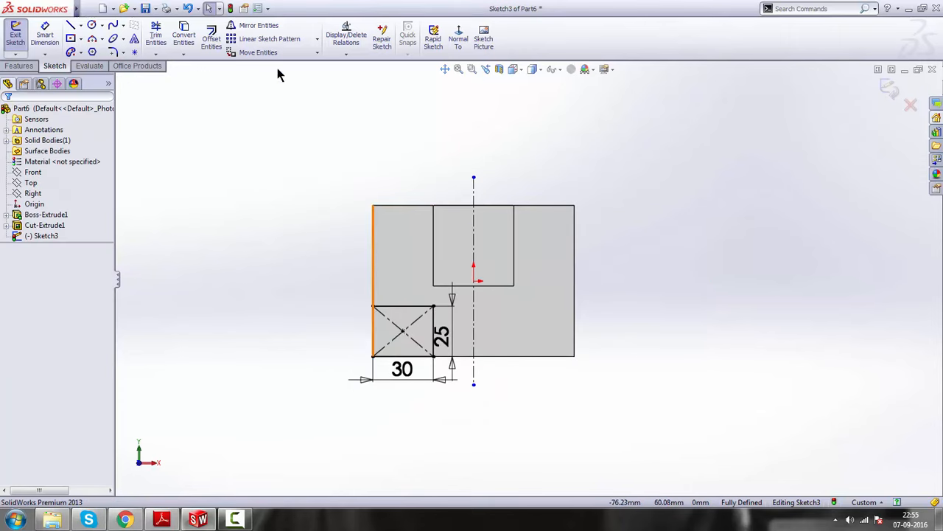
# Mirror all sides and diagonals of the foot rectangle about the vertical centerline, keeping the original as a copy
pyautogui.click(253, 30)
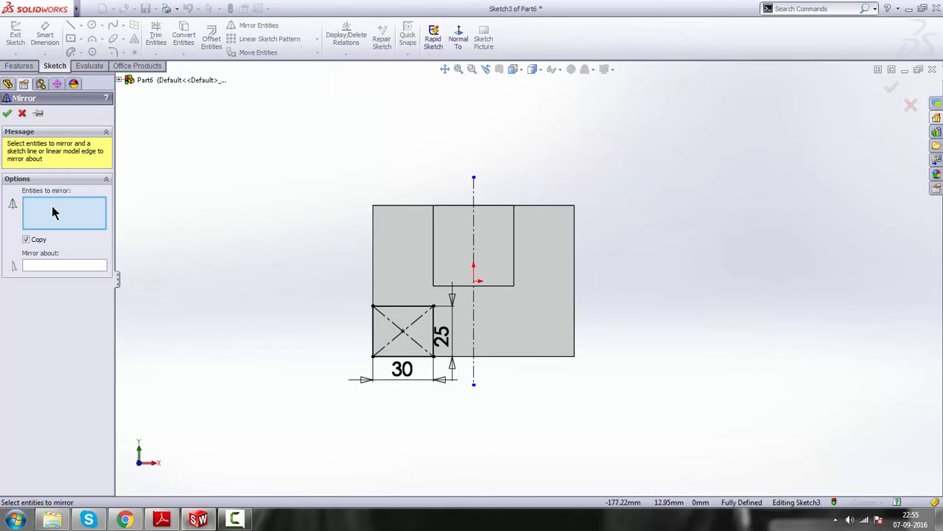
pyautogui.scroll(-2, 487, 347)
pyautogui.click(341, 273)
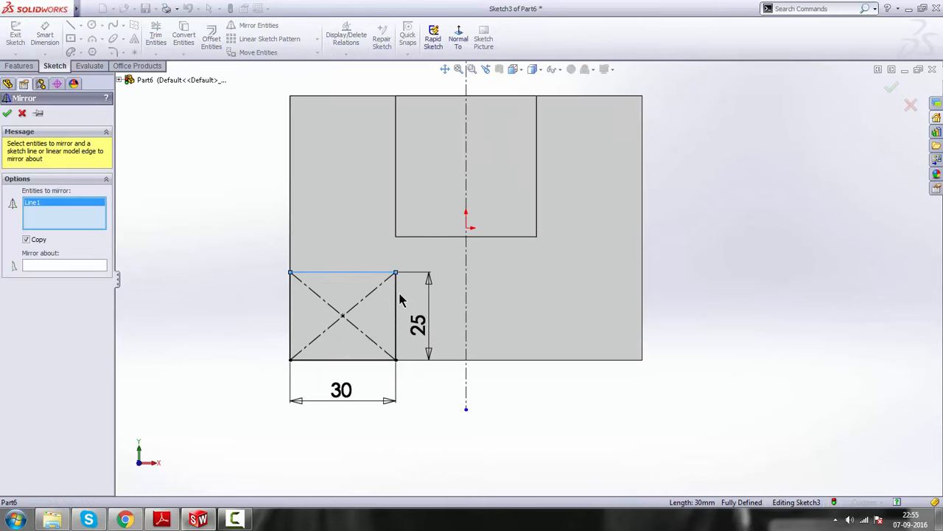
pyautogui.click(396, 299)
pyautogui.click(375, 292)
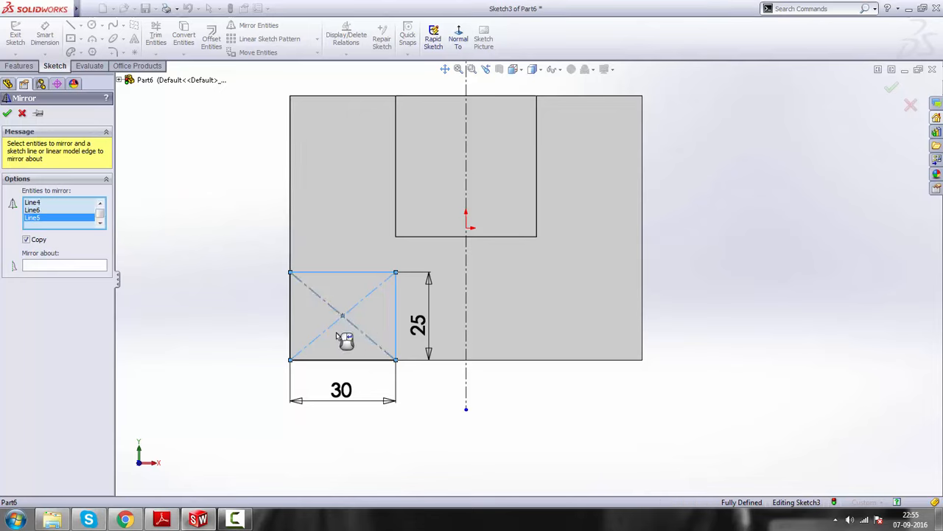
pyautogui.click(290, 317)
pyautogui.click(324, 360)
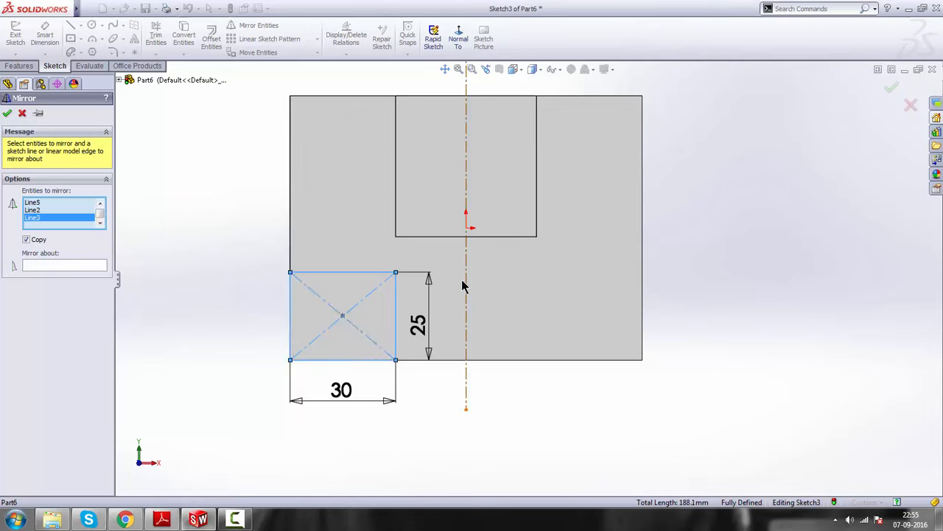
pyautogui.click(62, 267)
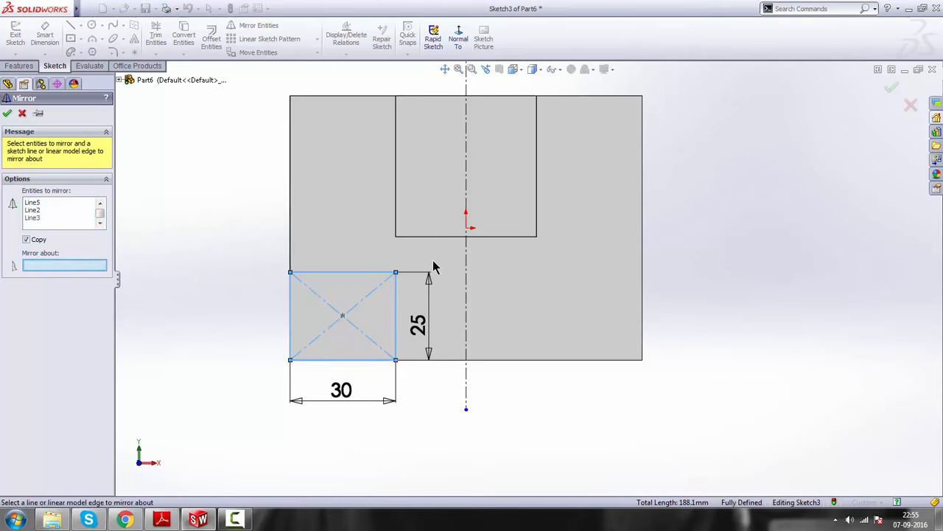
pyautogui.click(466, 181)
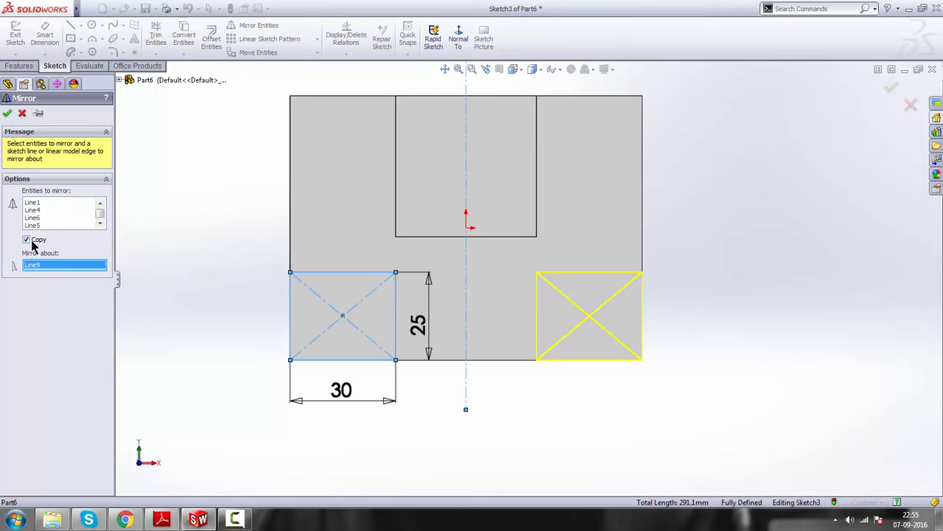
pyautogui.click(8, 113)
# Exit the sketch containing the two foot rectangles and clear the selection
pyautogui.scroll(5, 535, 302)
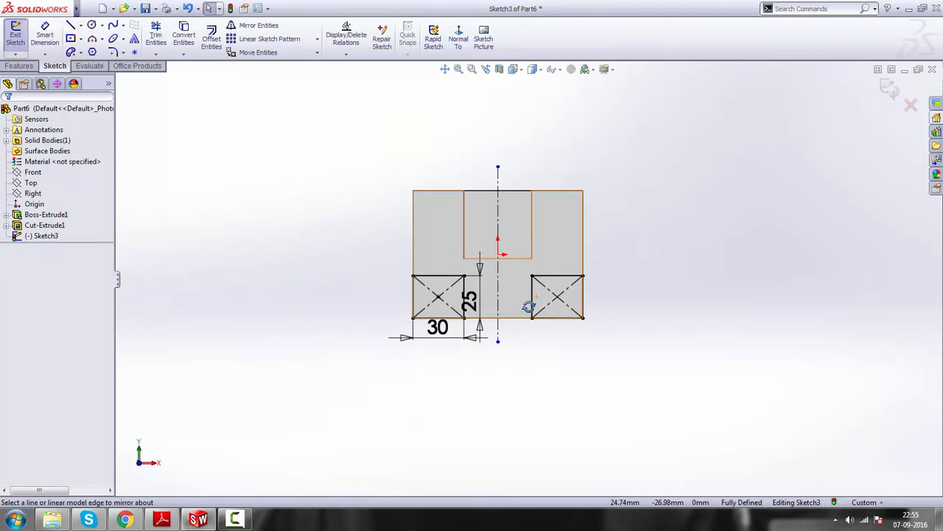
pyautogui.moveTo(529, 306)
pyautogui.mouseDown(button='middle')
pyautogui.moveTo(600, 263)
pyautogui.moveTo(615, 294)
pyautogui.moveTo(634, 265)
pyautogui.mouseUp(button='middle')
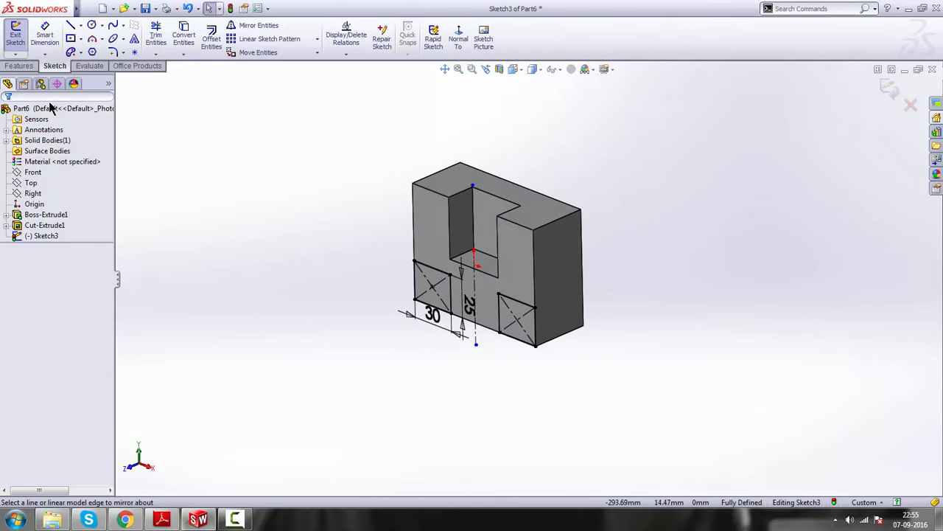
pyautogui.click(889, 88)
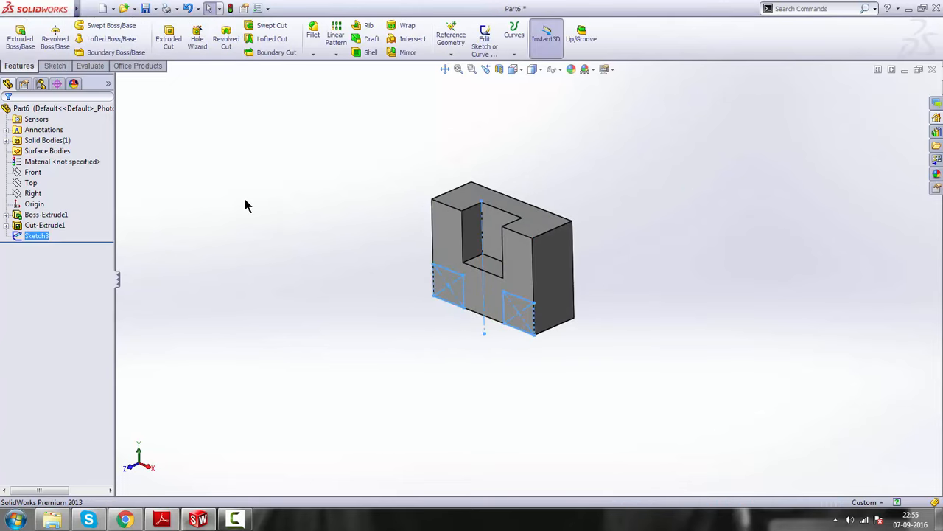
pyautogui.click(236, 167)
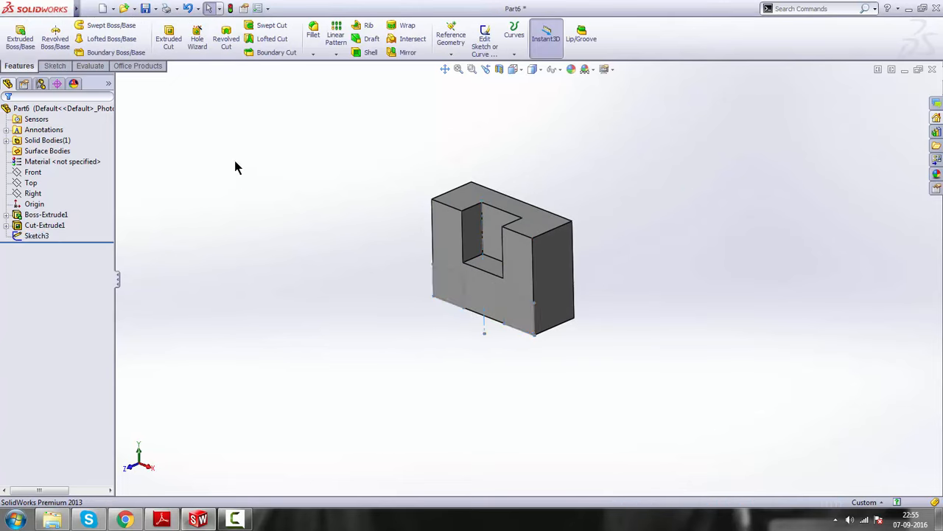
# Check the foot depth on the drawing in Adobe Reader and extrude the two-foot sketch in SolidWorks to a blind depth of 65-40 mm, merging the result
pyautogui.click(37, 236)
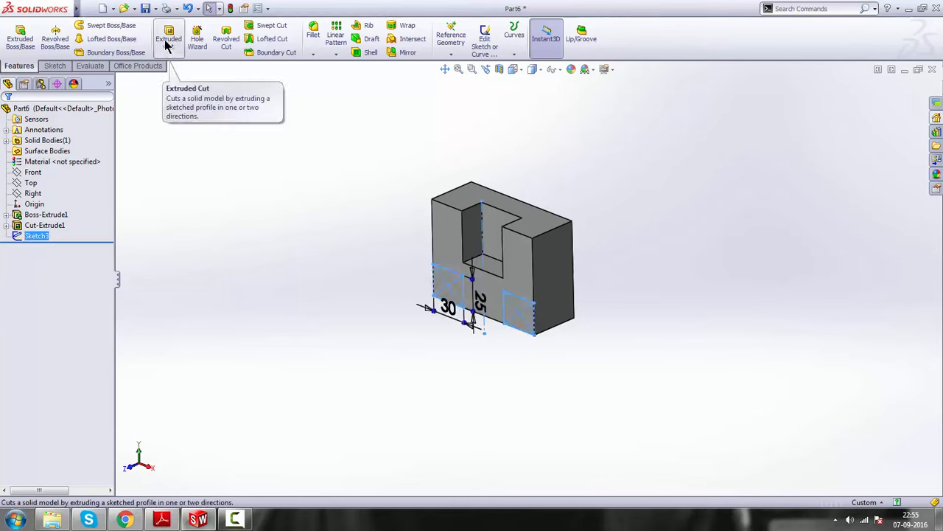
pyautogui.click(15, 44)
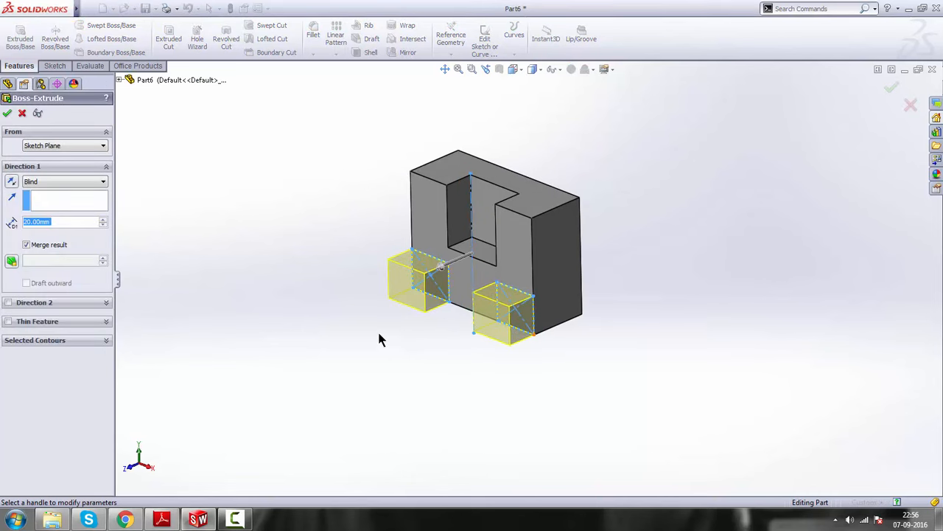
pyautogui.click(162, 520)
pyautogui.write('65')
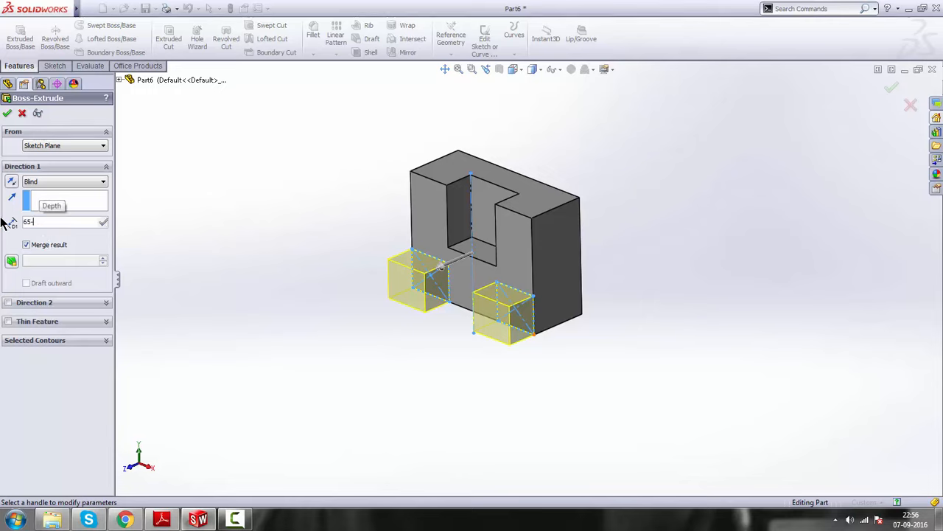
pyautogui.write('-4')
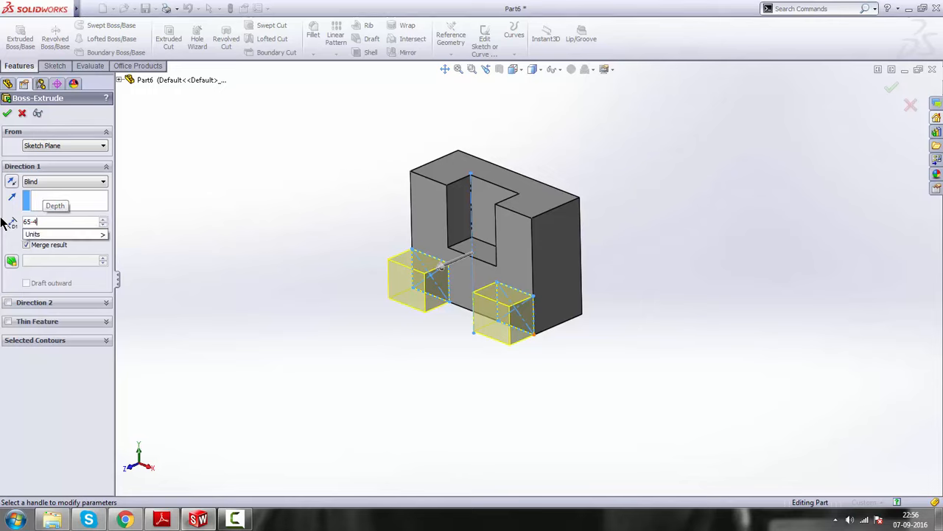
pyautogui.write('0')
pyautogui.press('Return')
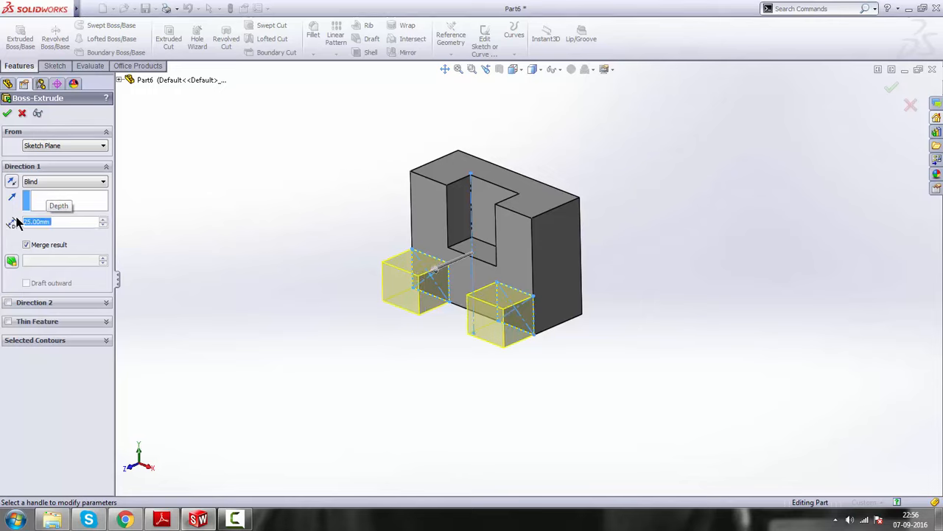
pyautogui.click(7, 114)
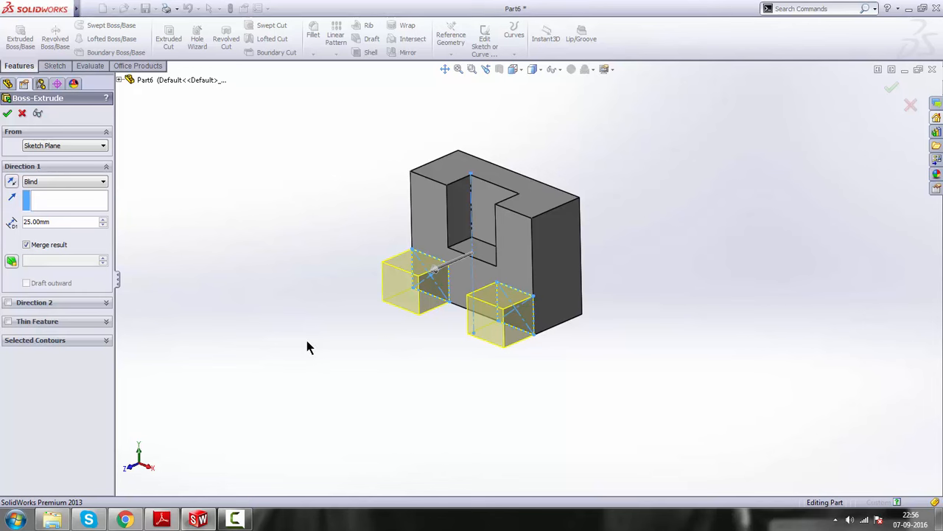
# Edit the two-foot extrusion and turn off merging its result with the block
pyautogui.press('f')
pyautogui.scroll(3, 518, 327)
pyautogui.moveTo(519, 328)
pyautogui.mouseDown(button='middle')
pyautogui.moveTo(522, 317)
pyautogui.moveTo(514, 322)
pyautogui.mouseUp(button='middle')
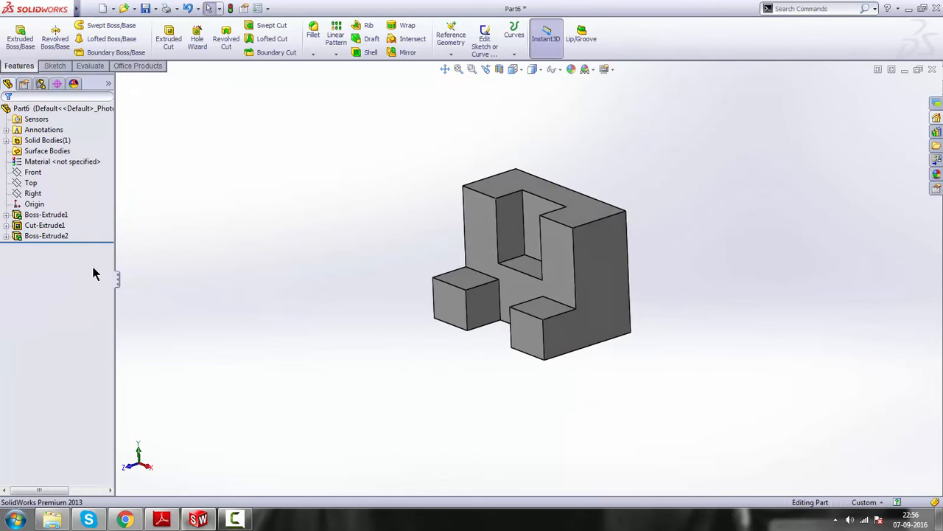
pyautogui.rightClick(47, 237)
pyautogui.click(54, 206)
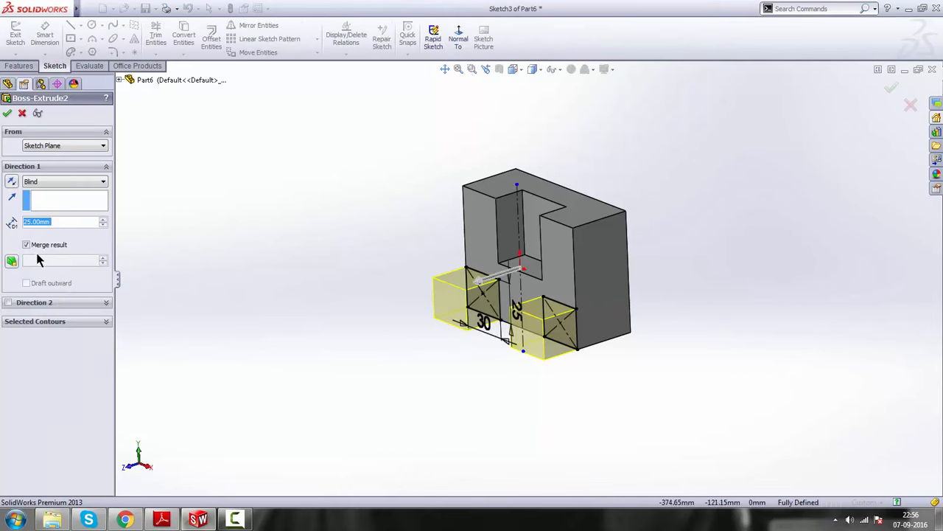
pyautogui.scroll(-2, 544, 296)
pyautogui.scroll(2, 549, 244)
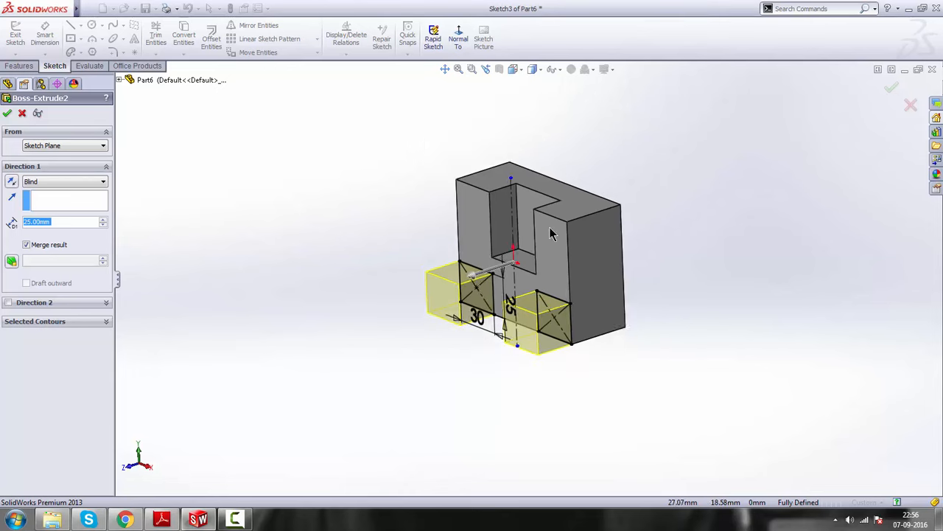
pyautogui.scroll(-2, 553, 230)
pyautogui.click(27, 244)
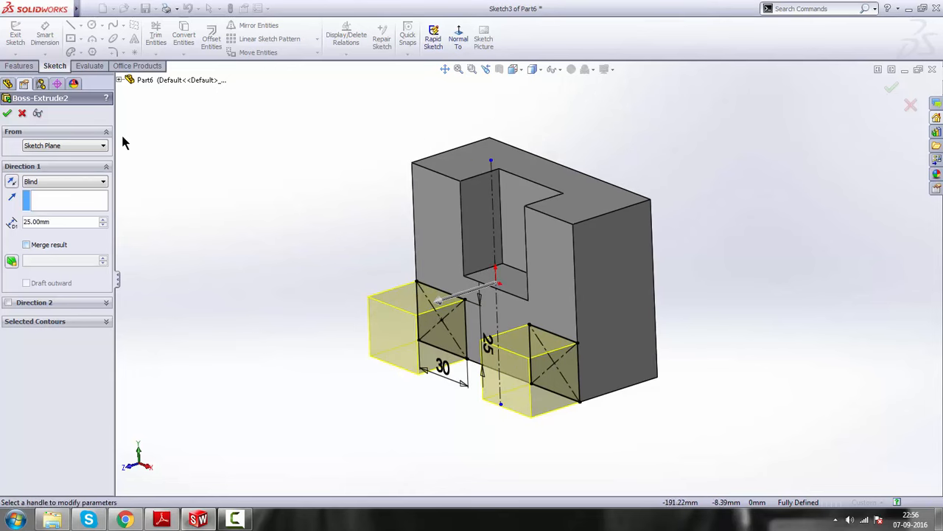
pyautogui.click(7, 113)
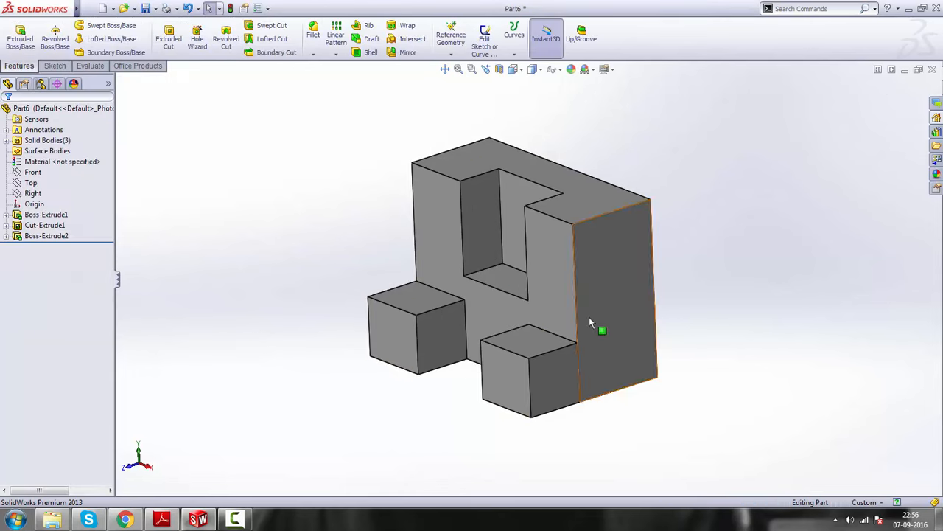
# Examine the boundary edge between the unmerged foot and the main block's side face
pyautogui.scroll(-2, 580, 379)
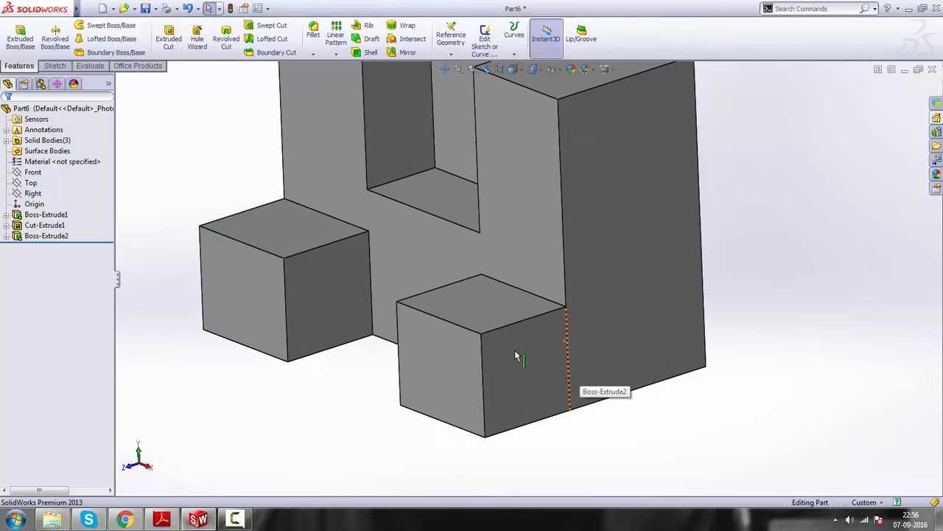
pyautogui.scroll(1, 365, 297)
pyautogui.scroll(1, 505, 314)
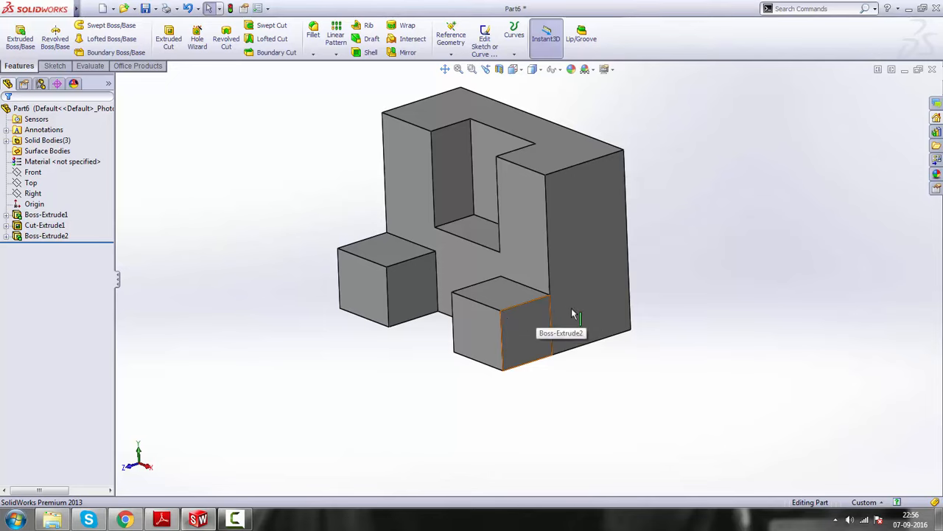
pyautogui.scroll(-2, 564, 306)
pyautogui.scroll(1, 487, 313)
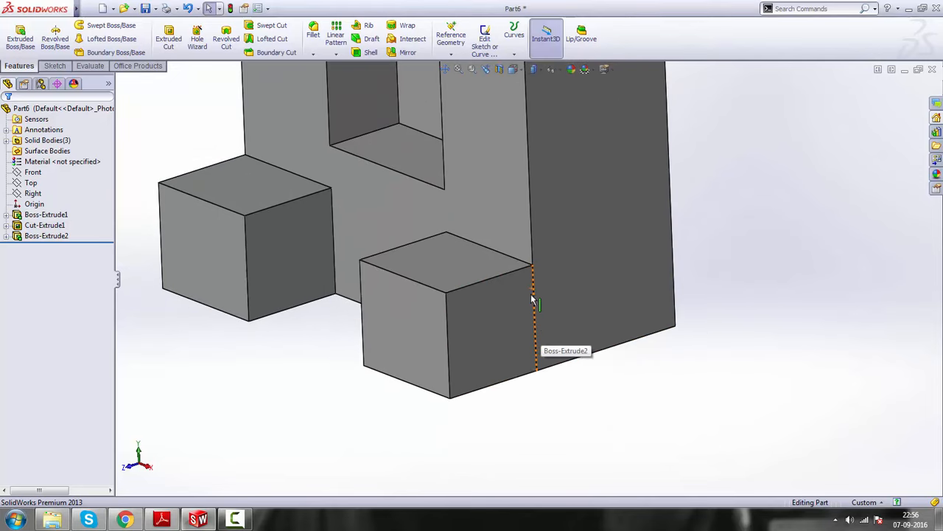
pyautogui.scroll(1, 479, 313)
pyautogui.scroll(2, 453, 272)
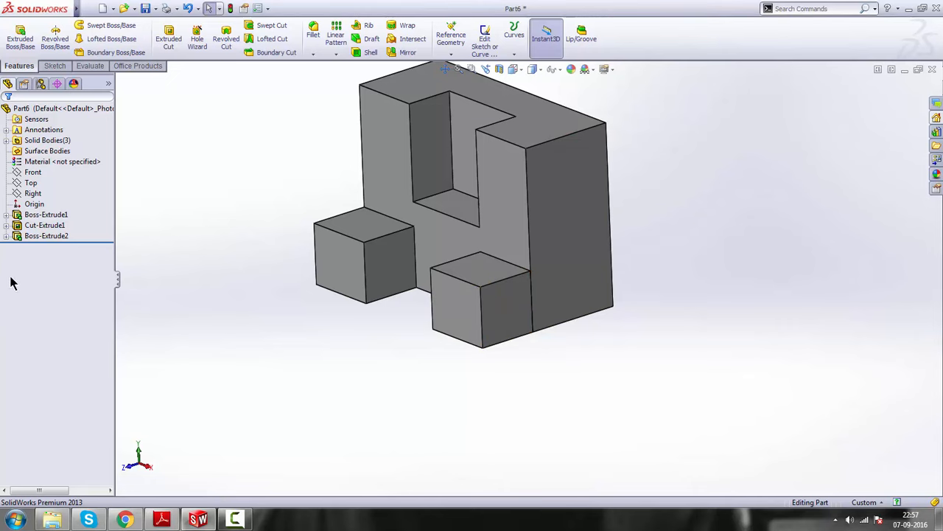
# Edit the two-foot extrusion and turn merging of its result with the block back on
pyautogui.click(44, 236)
pyautogui.rightClick(36, 235)
pyautogui.click(53, 202)
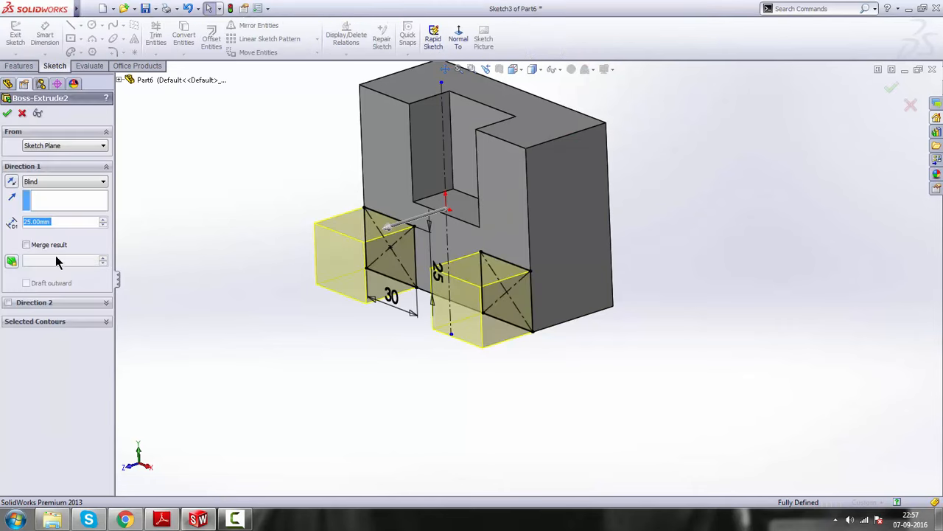
pyautogui.click(28, 246)
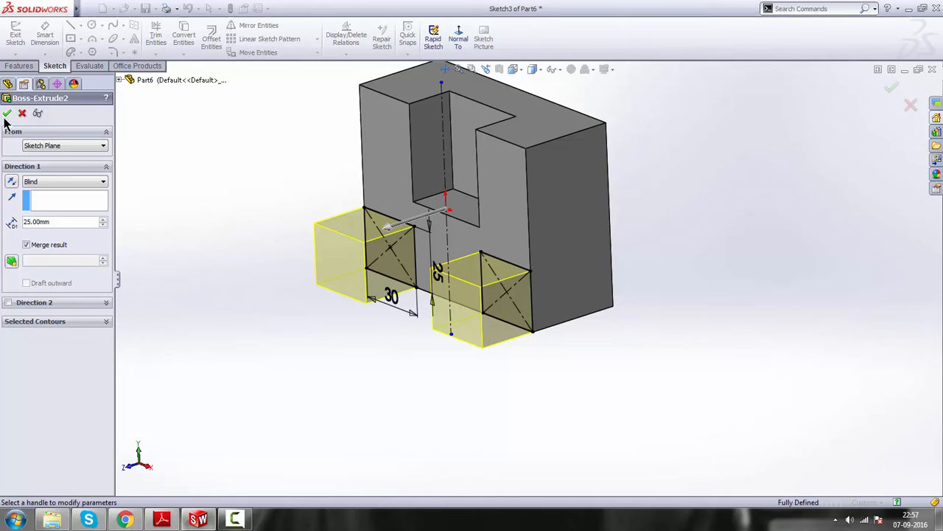
pyautogui.press('Return')
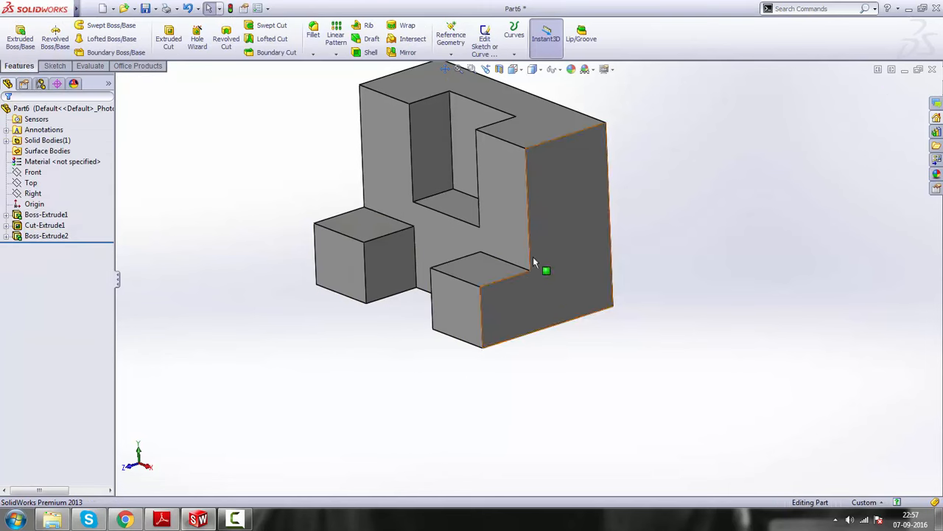
# Examine the merged feet on the model, and check the underside cutout's dimensions on the drawing in Adobe Reader
pyautogui.scroll(2, 519, 325)
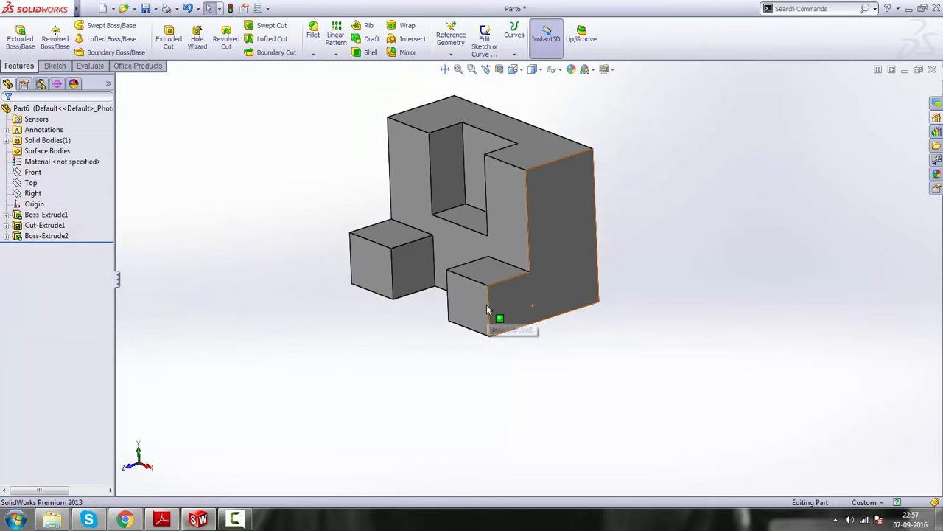
pyautogui.scroll(-2, 496, 247)
pyautogui.scroll(1, 509, 242)
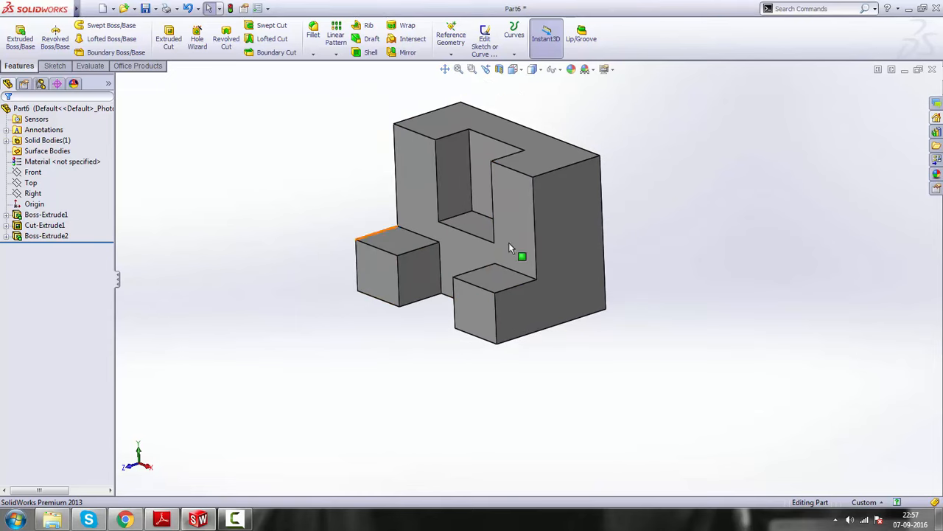
pyautogui.scroll(-1, 549, 211)
pyautogui.click(163, 521)
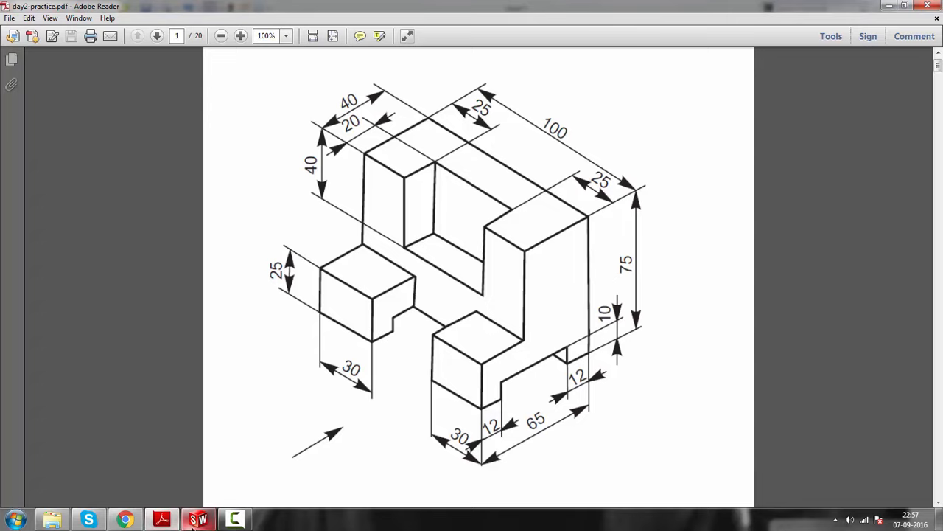
pyautogui.scroll(-1, 526, 371)
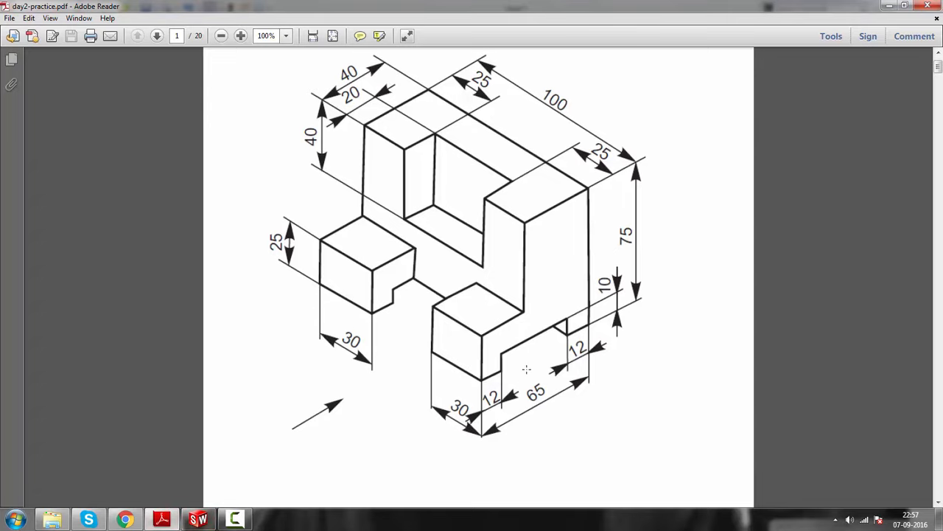
pyautogui.scroll(1, 507, 368)
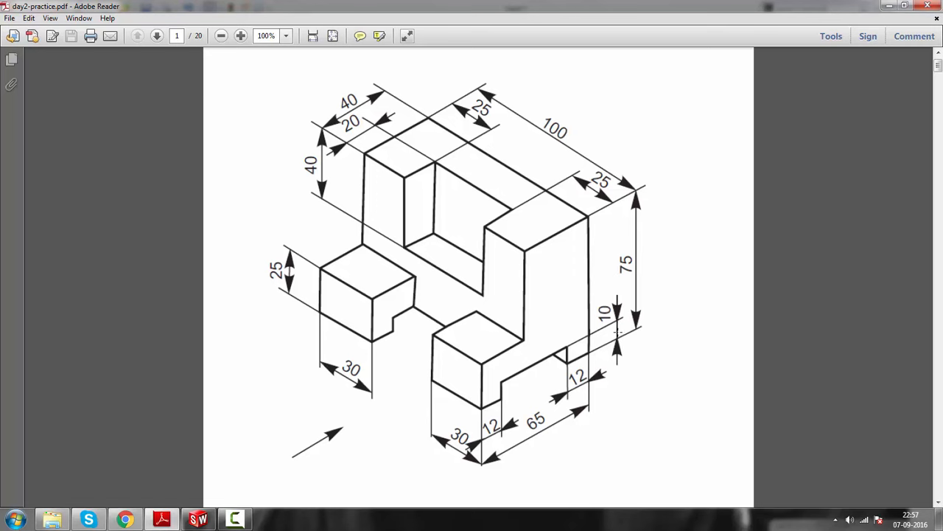
pyautogui.click(889, 6)
# Start a new sketch on the block's L-shaped side face in SolidWorks and view it face-on
pyautogui.scroll(5, 570, 240)
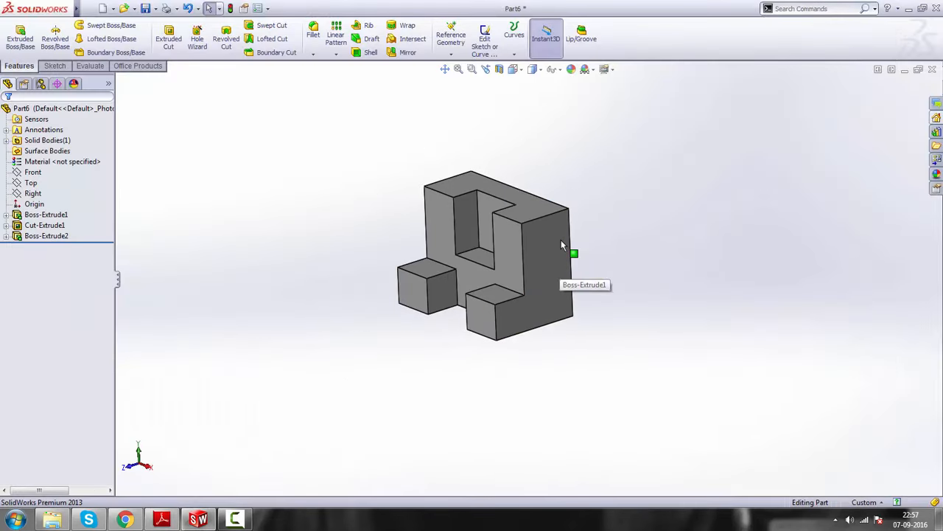
pyautogui.click(561, 240)
pyautogui.scroll(-3, 534, 242)
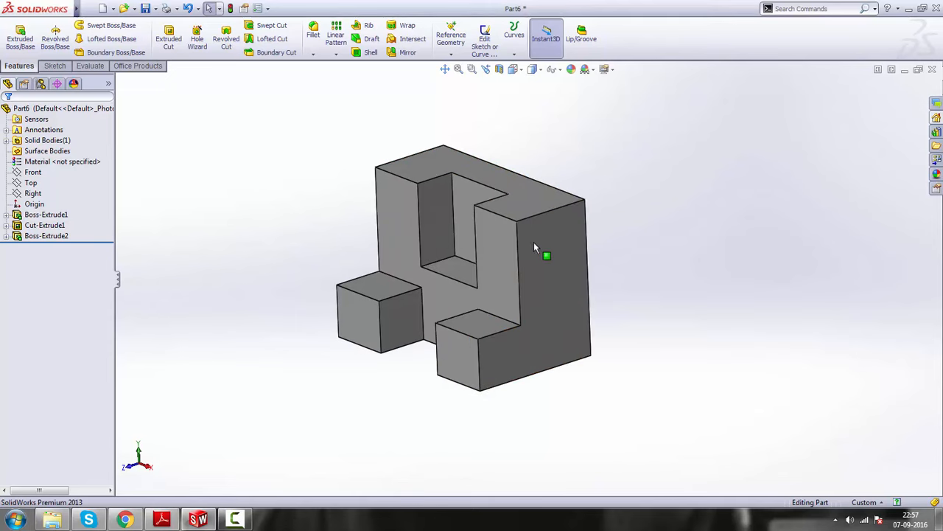
pyautogui.click(559, 291)
pyautogui.click(588, 254)
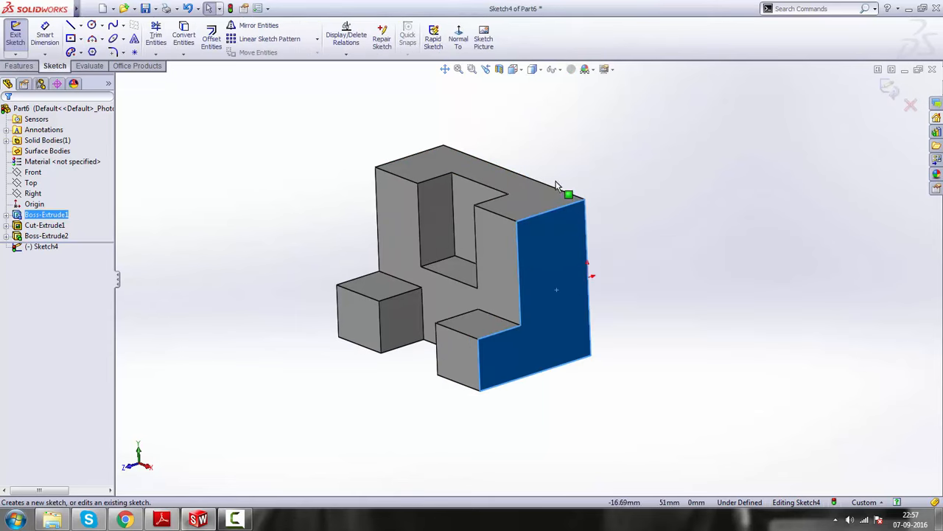
pyautogui.click(457, 37)
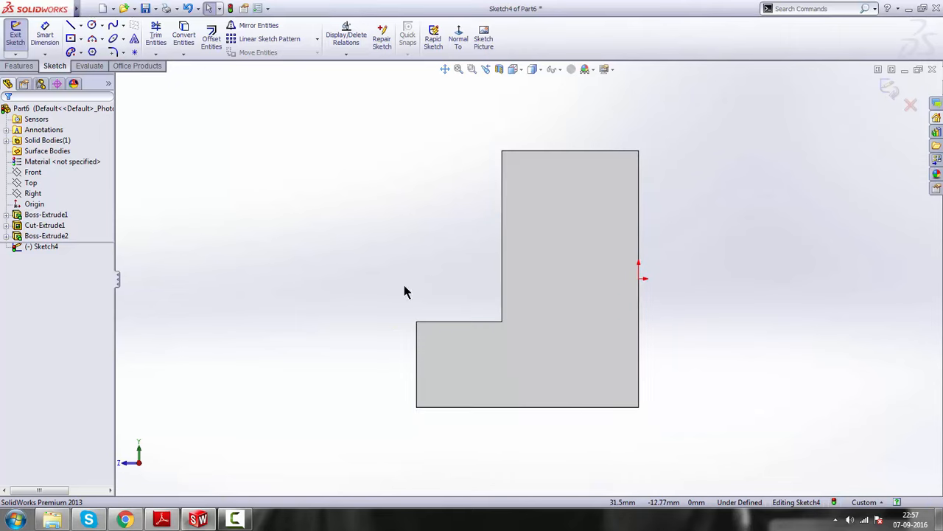
pyautogui.click(404, 286)
# Sketch a center rectangle about 38 by 7.6 mm just above the bottom edge of the L-shaped face
pyautogui.click(71, 39)
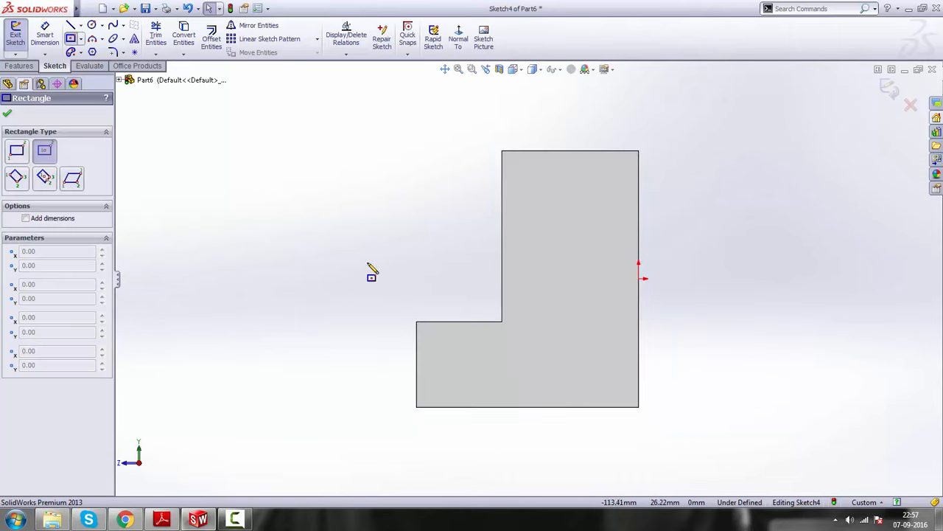
pyautogui.click(511, 389)
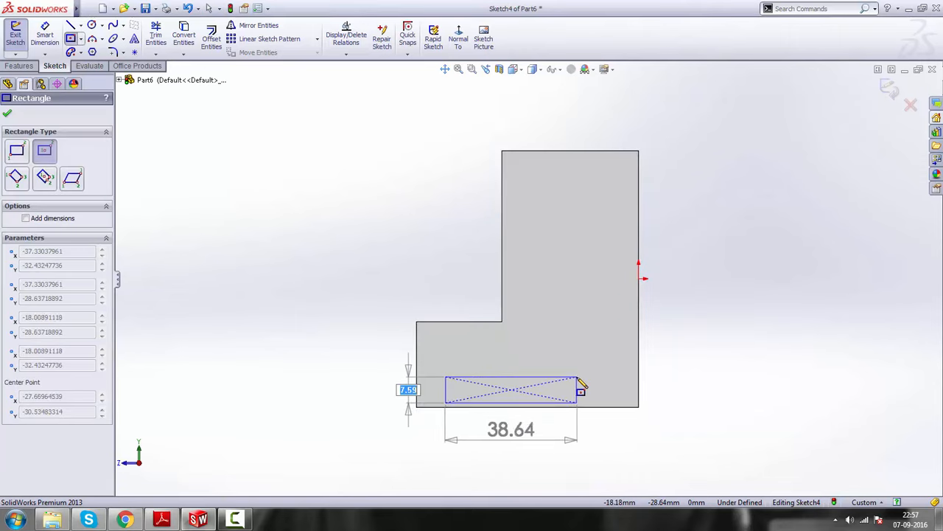
pyautogui.click(577, 403)
pyautogui.rightClick(727, 302)
pyautogui.click(753, 204)
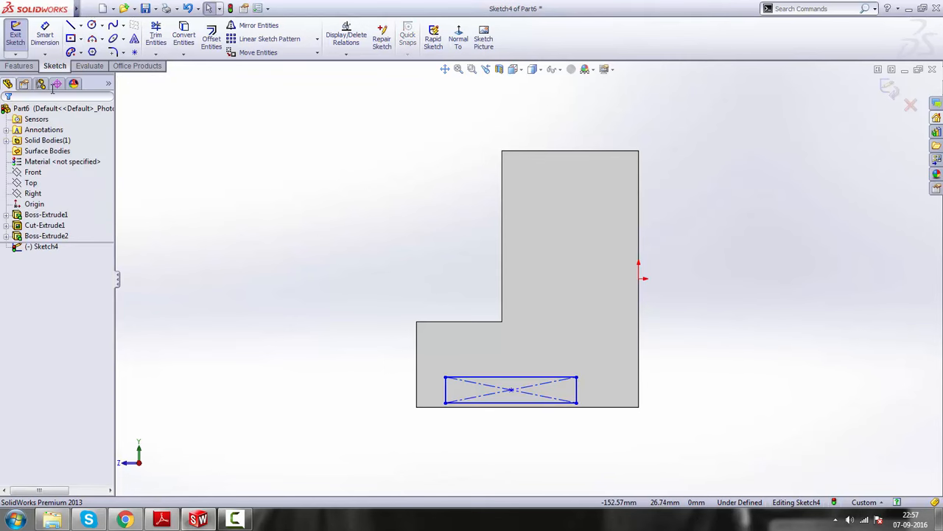
# Dimension the rectangle's height to 10 mm
pyautogui.click(45, 37)
pyautogui.click(578, 391)
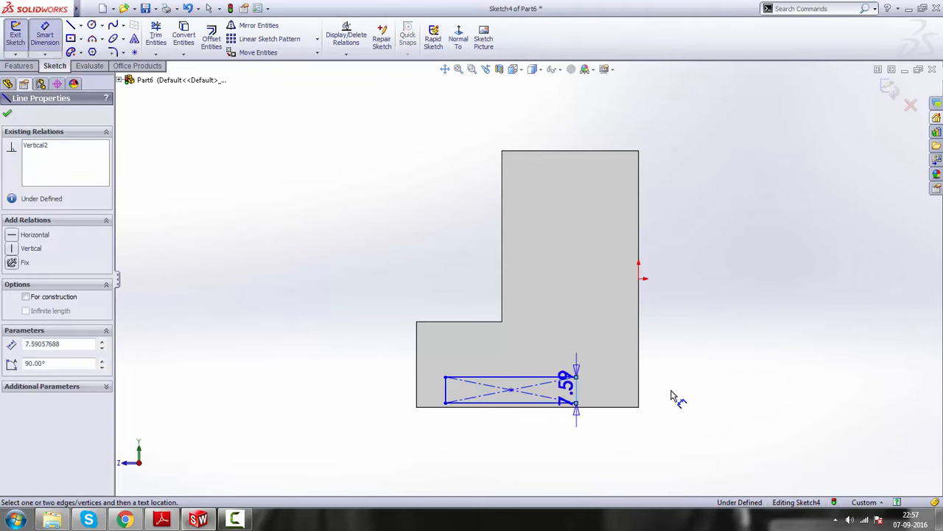
pyautogui.click(685, 394)
pyautogui.write('10')
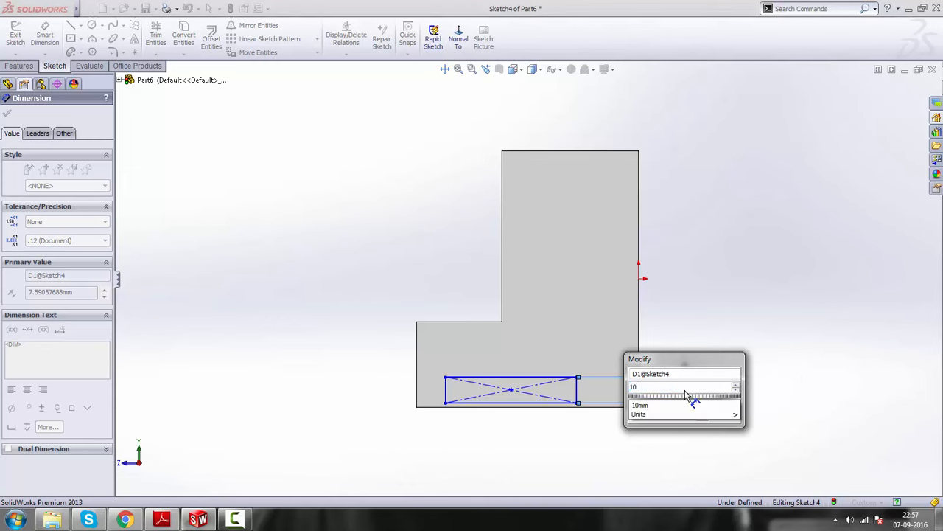
pyautogui.press('Return')
pyautogui.rightClick(746, 223)
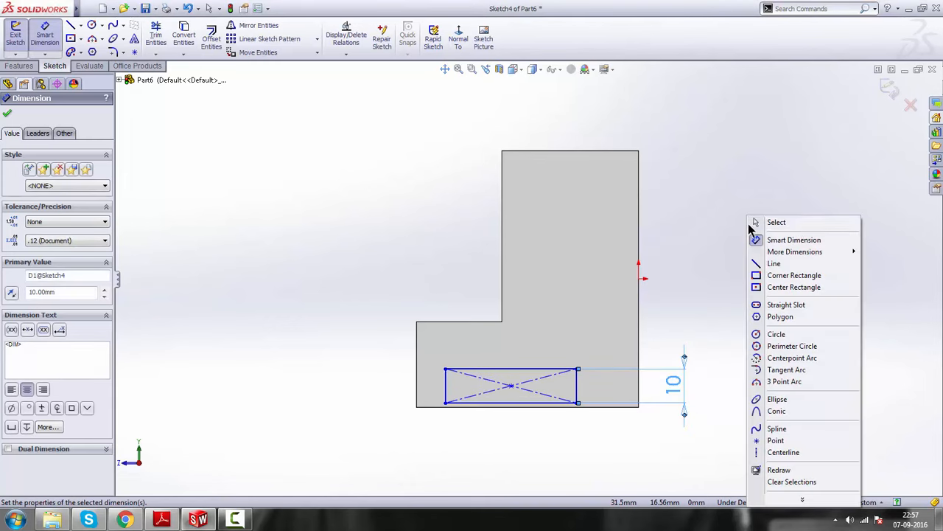
pyautogui.click(753, 223)
# Make the rectangle's lower side collinear with the bottom edge of the L-shaped face
pyautogui.scroll(-2, 552, 403)
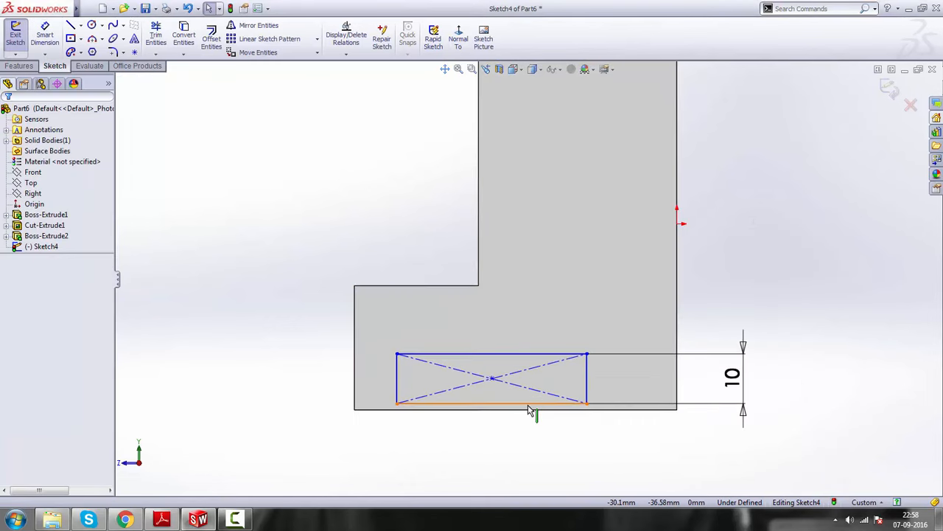
pyautogui.click(532, 406)
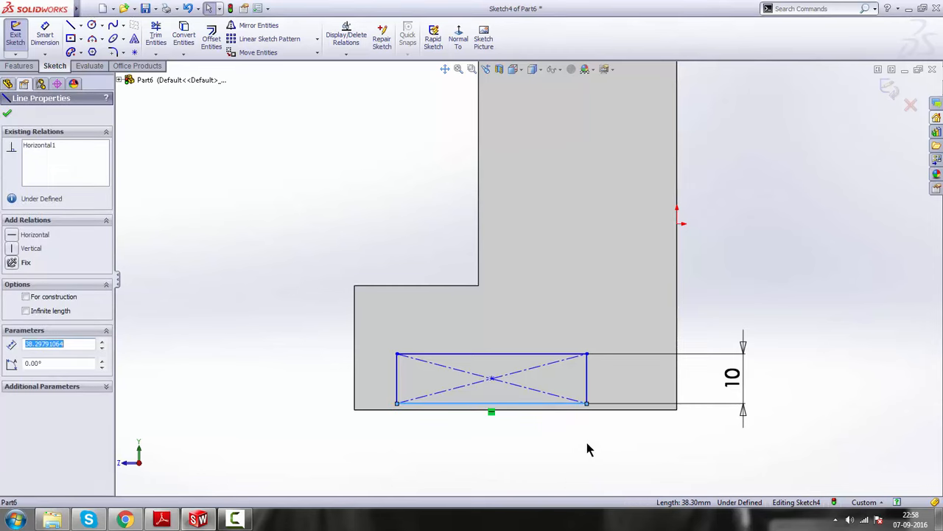
pyautogui.keyDown('ctrl'); pyautogui.click(614, 409); pyautogui.keyUp('ctrl')
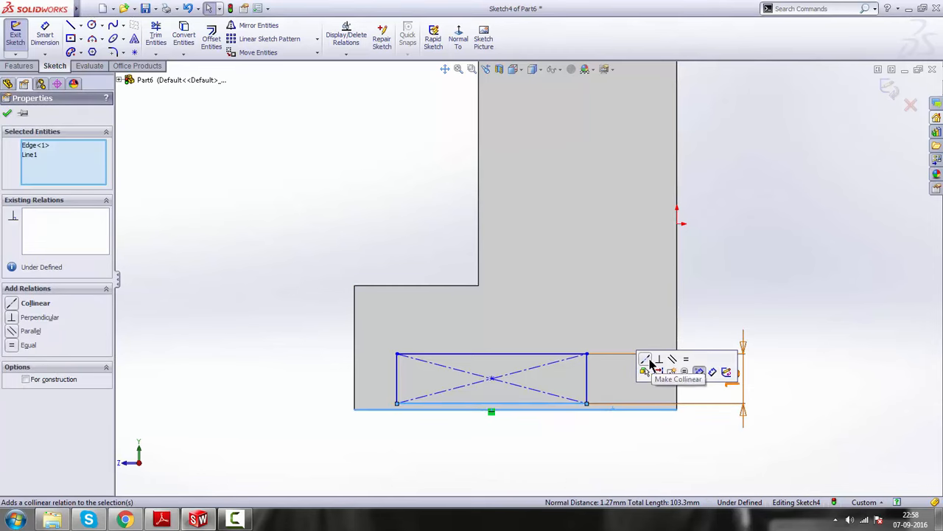
pyautogui.click(650, 364)
pyautogui.click(800, 352)
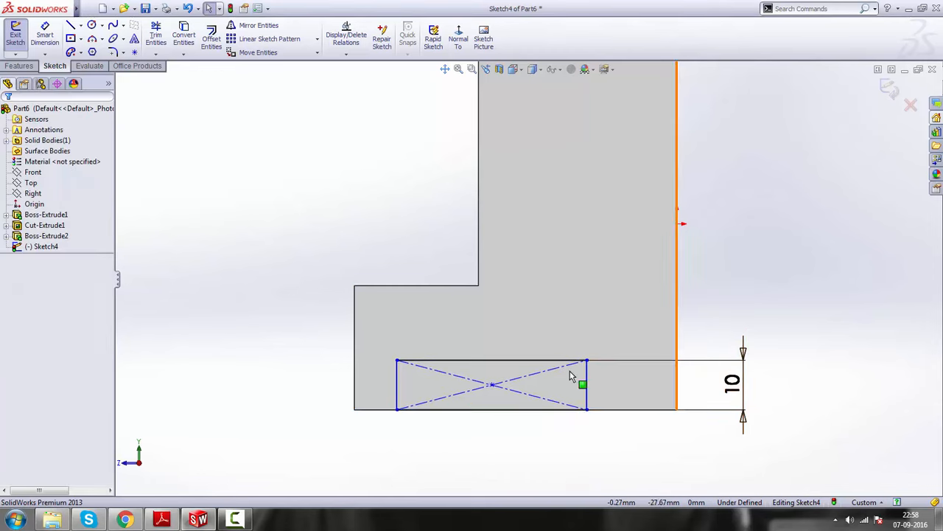
# Dimension the gap between the foot's front edge and the nearest vertical side of the rectangle to 12 mm, as in day2-practice.pdf
pyautogui.click(398, 391)
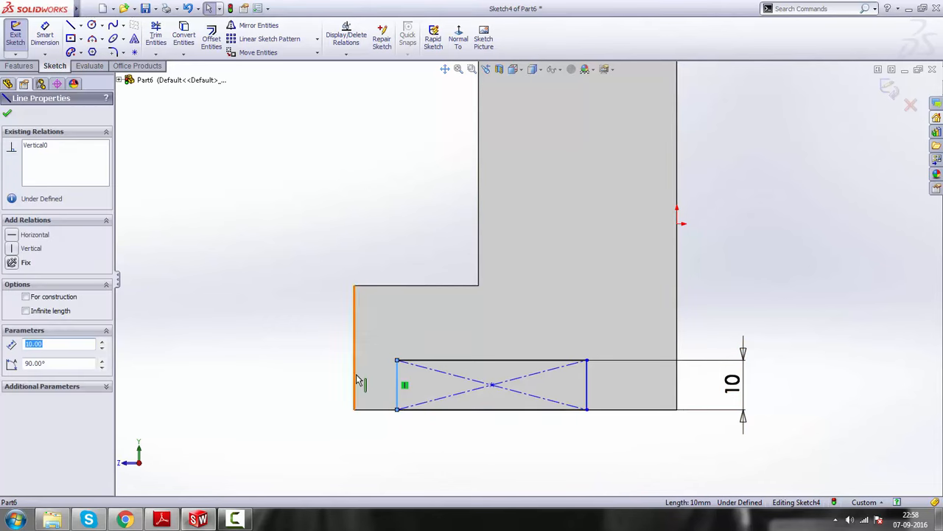
pyautogui.click(169, 517)
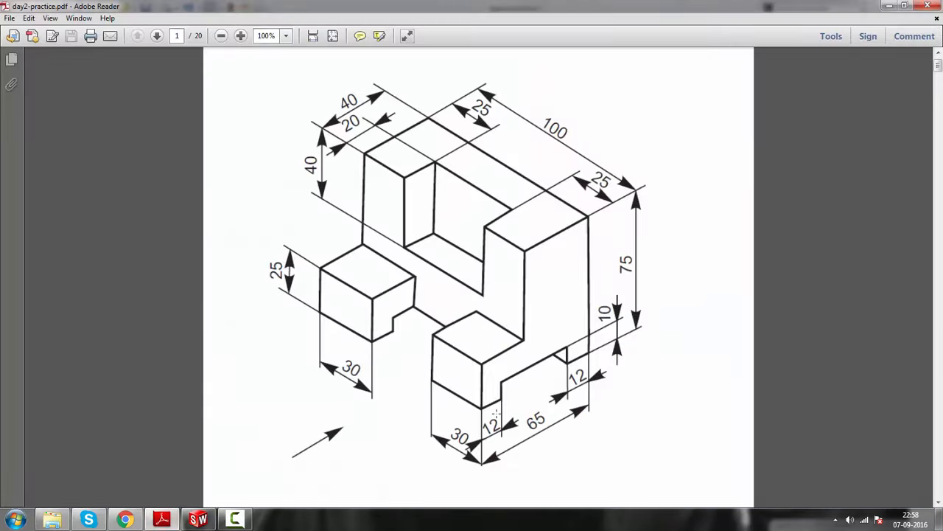
pyautogui.click(889, 5)
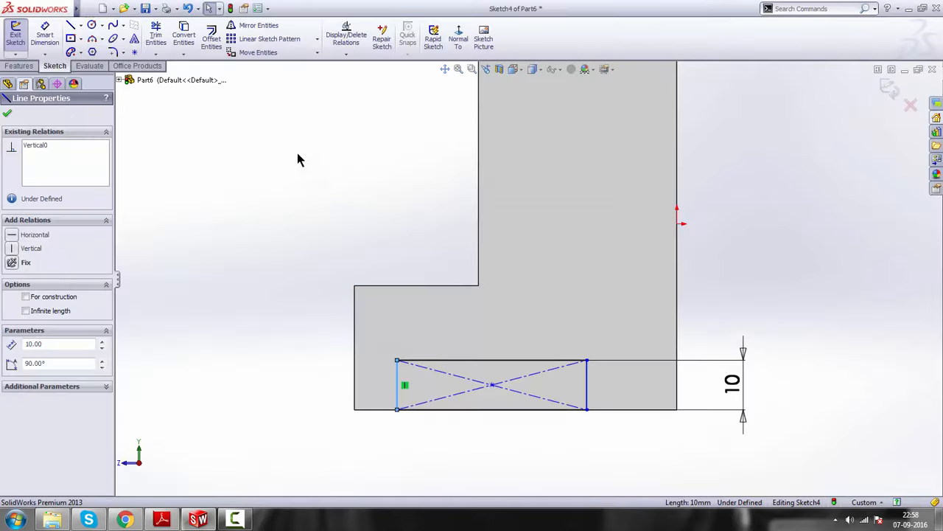
pyautogui.click(15, 65)
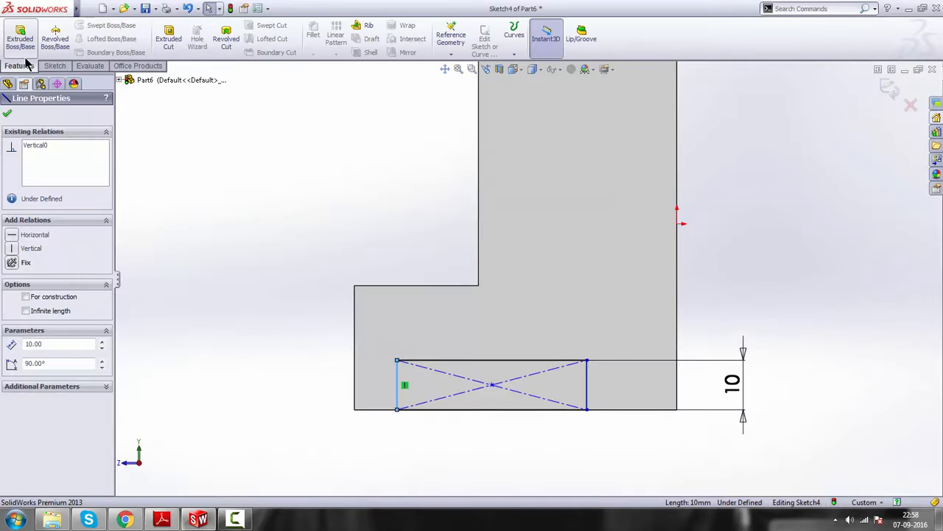
pyautogui.click(58, 65)
pyautogui.click(44, 43)
pyautogui.scroll(-2, 383, 364)
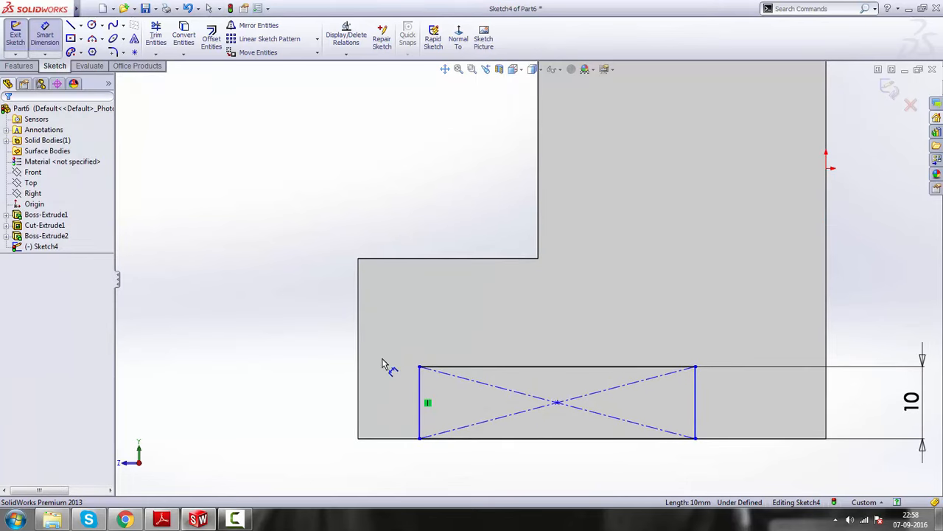
pyautogui.click(360, 405)
pyautogui.scroll(1, 390, 432)
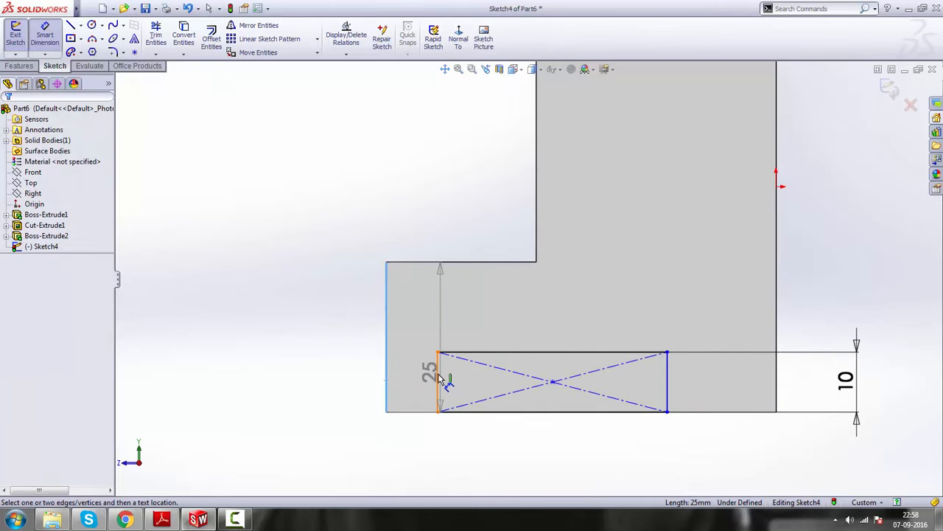
pyautogui.click(438, 378)
pyautogui.click(426, 457)
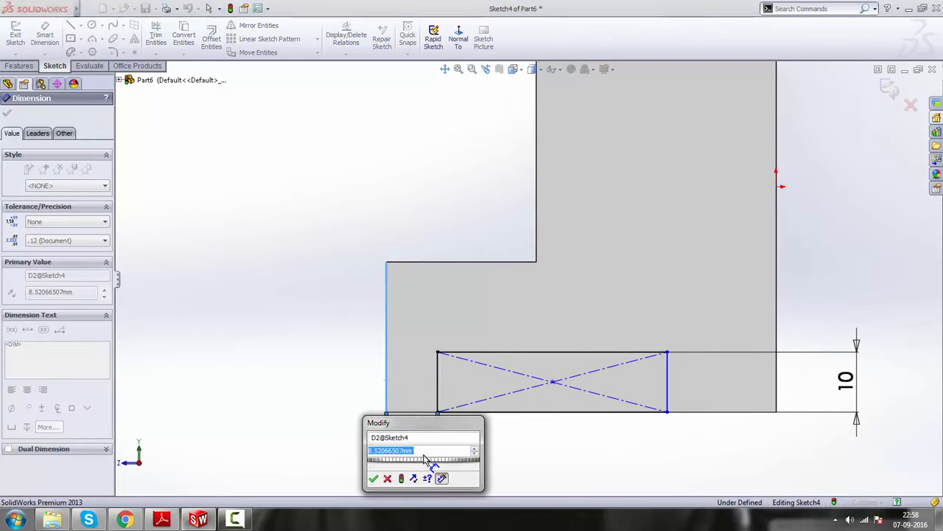
pyautogui.write('12')
pyautogui.press('Return')
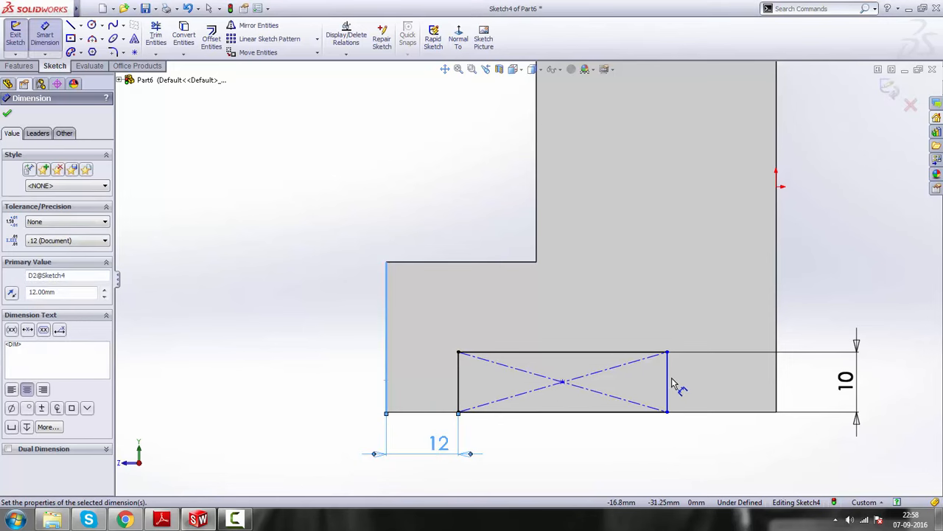
# Dimension the gap between the rectangle's other vertical side and the block's rear edge to 12 mm, and exit the sketch
pyautogui.click(668, 384)
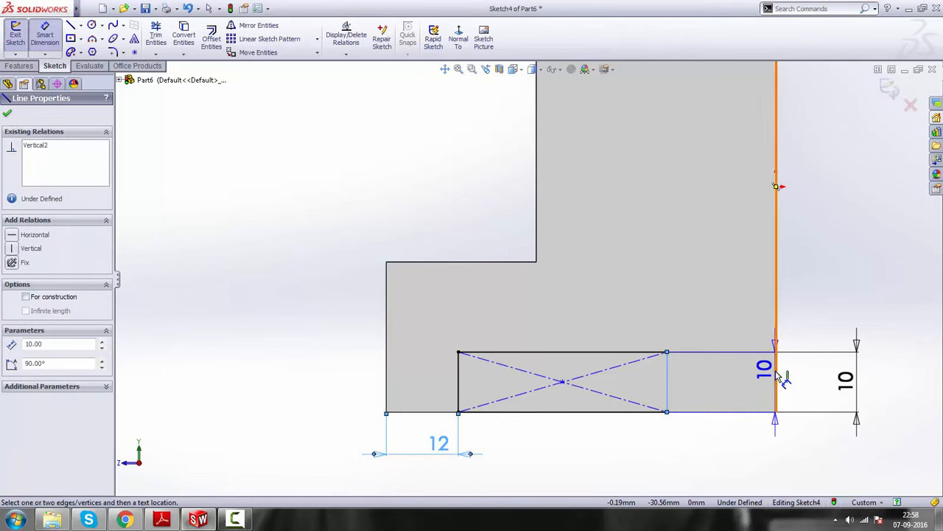
pyautogui.click(776, 379)
pyautogui.click(735, 451)
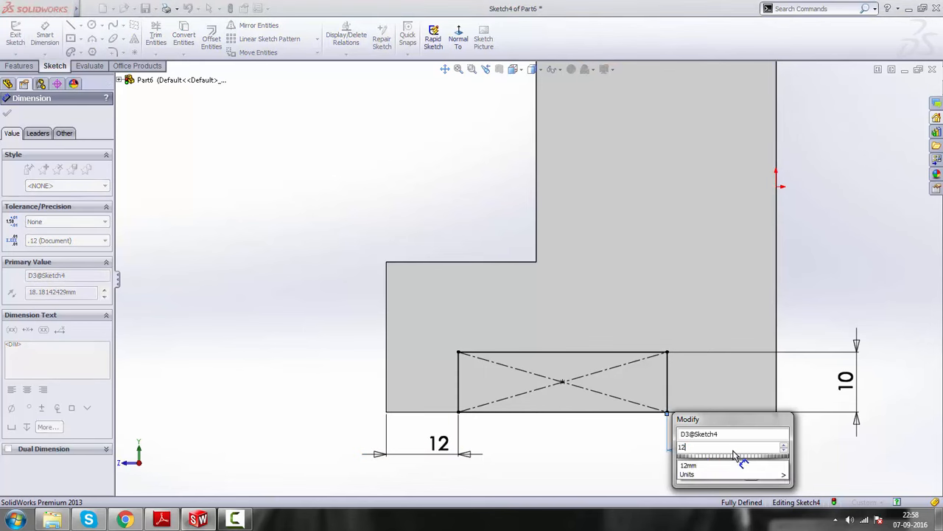
pyautogui.press('Return')
pyautogui.scroll(4, 635, 355)
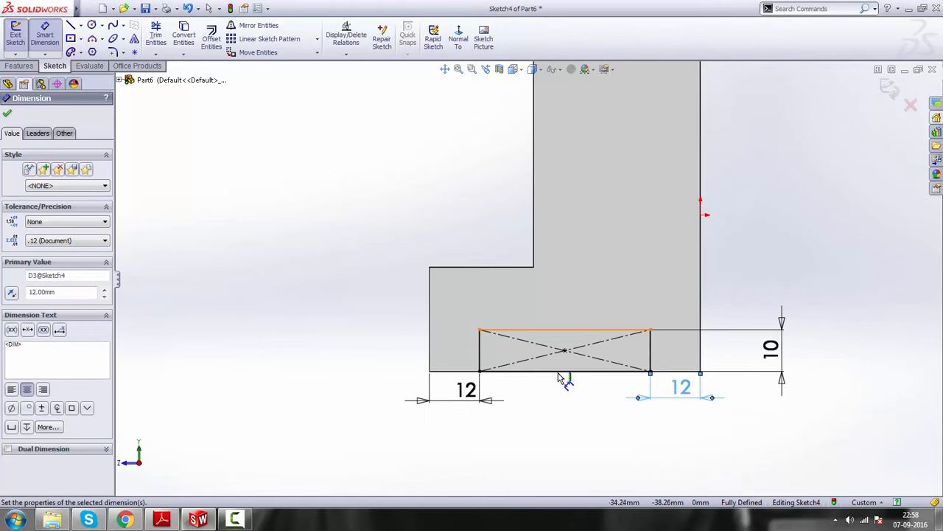
pyautogui.rightClick(724, 235)
pyautogui.click(772, 224)
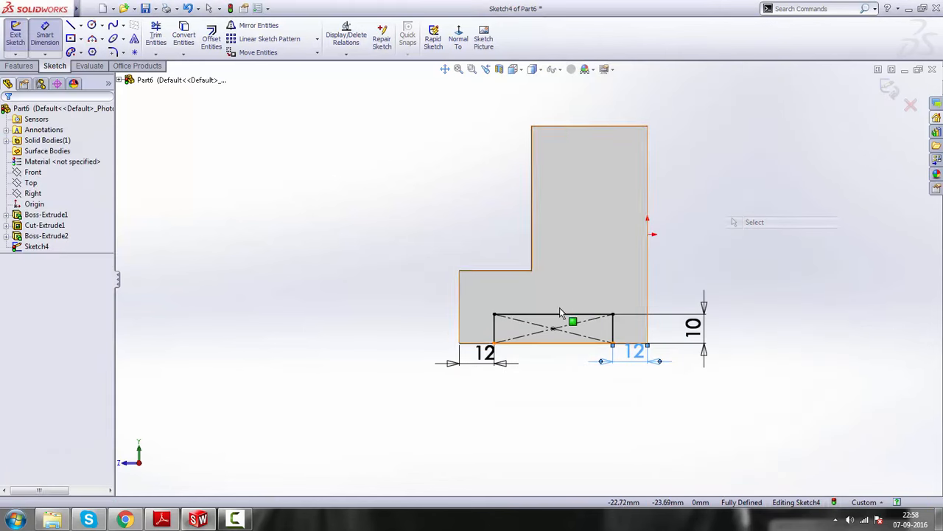
pyautogui.scroll(2, 580, 283)
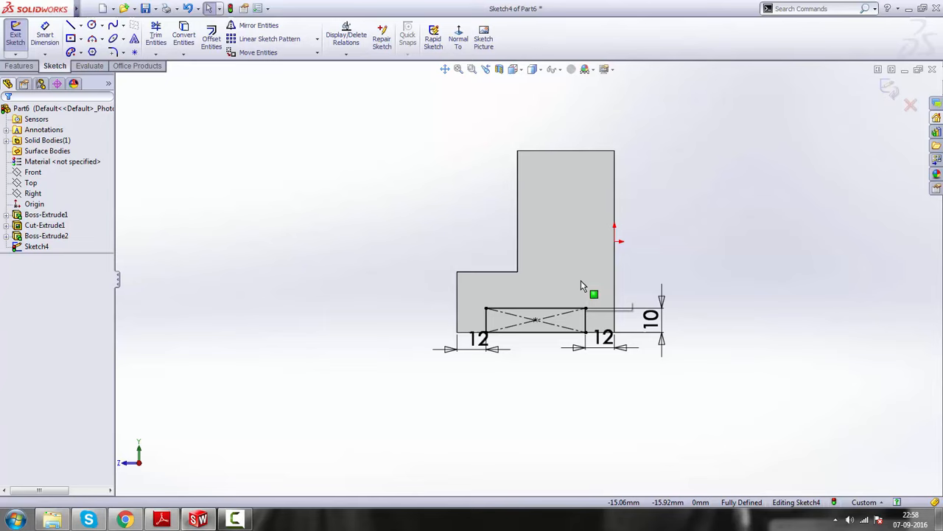
pyautogui.click(886, 87)
# Extrude-cut the underside rectangle sketch Through All across the block and both feet
pyautogui.moveTo(478, 340); pyautogui.dragTo(539, 272, button='middle')
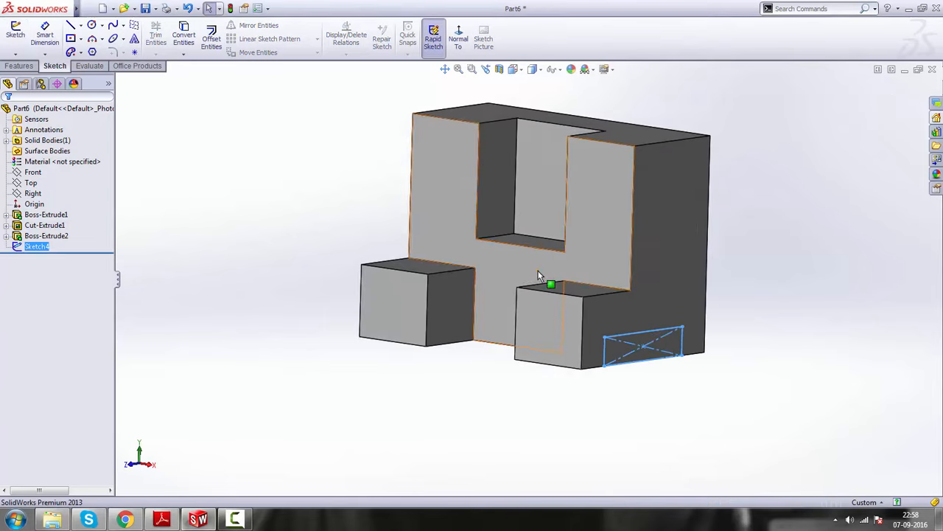
pyautogui.scroll(-1, 553, 203)
pyautogui.click(19, 66)
pyautogui.click(168, 37)
pyautogui.moveTo(459, 290); pyautogui.dragTo(518, 308, button='middle')
pyautogui.moveTo(435, 295); pyautogui.dragTo(445, 268, button='middle')
pyautogui.click(74, 184)
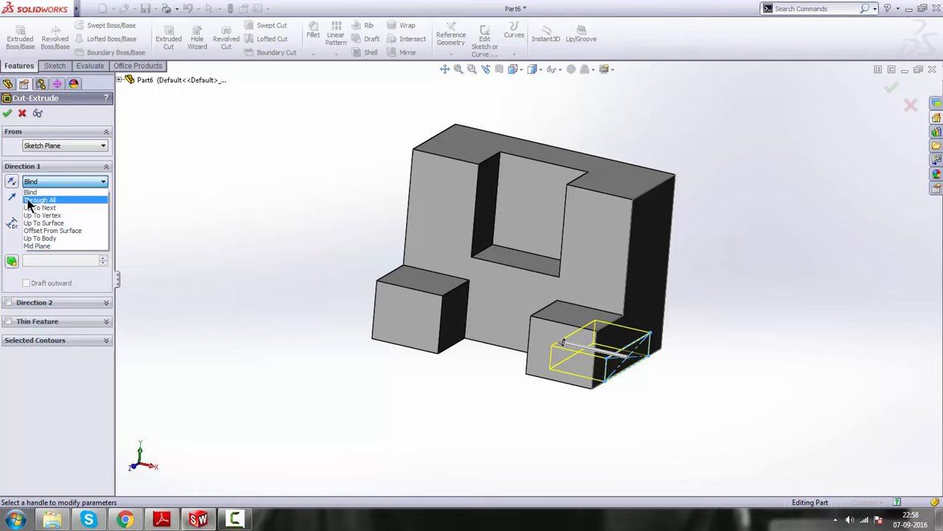
pyautogui.click(41, 200)
pyautogui.moveTo(373, 326); pyautogui.dragTo(449, 326, button='middle')
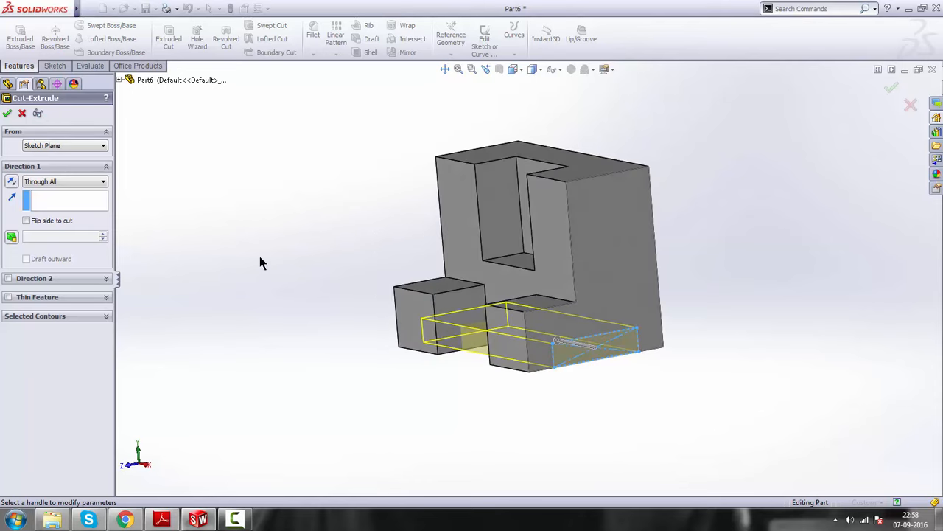
pyautogui.click(7, 112)
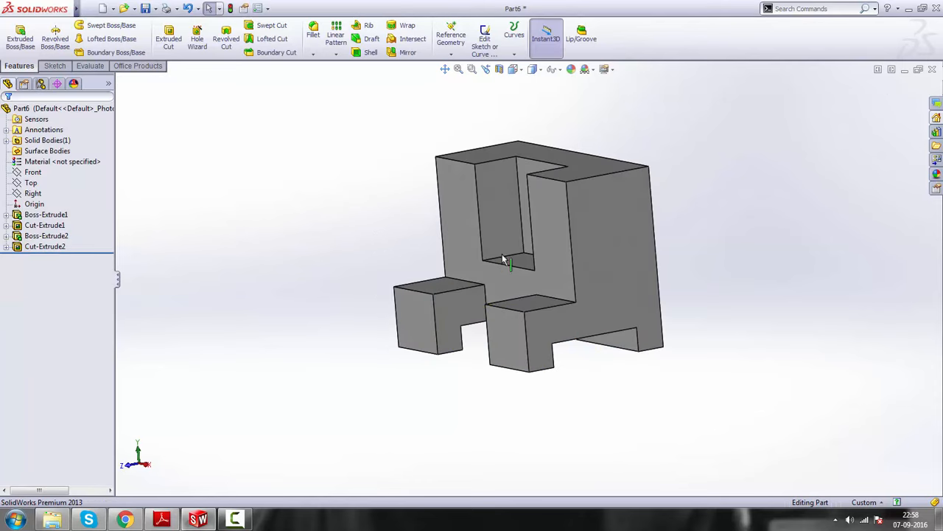
# Show the finished part in isometric view and compare it with the drawing in day2-practice.pdf in Adobe Reader
pyautogui.moveTo(503, 258); pyautogui.dragTo(558, 250, button='middle')
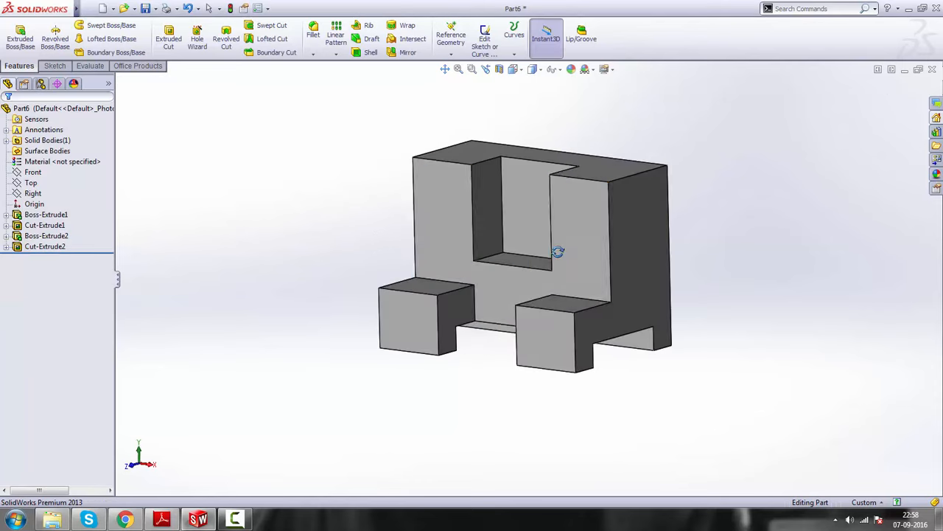
pyautogui.click(522, 68)
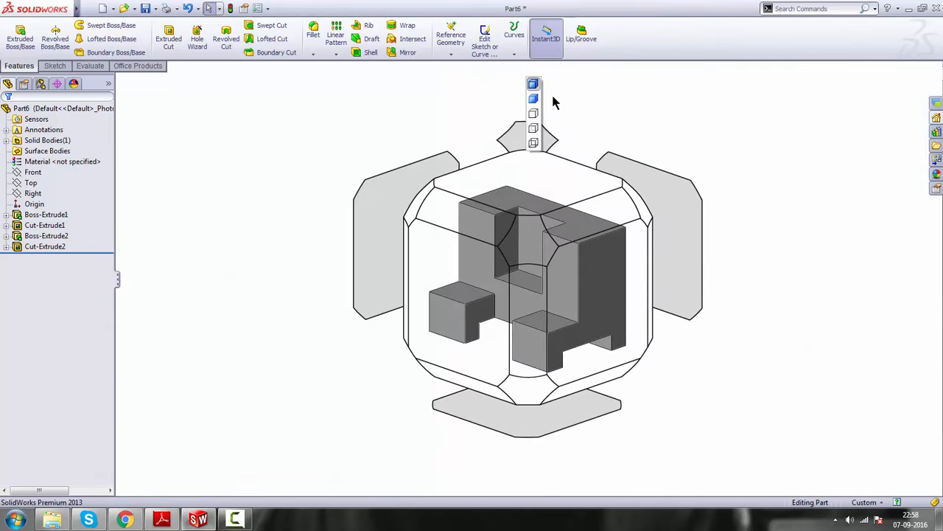
pyautogui.click(573, 99)
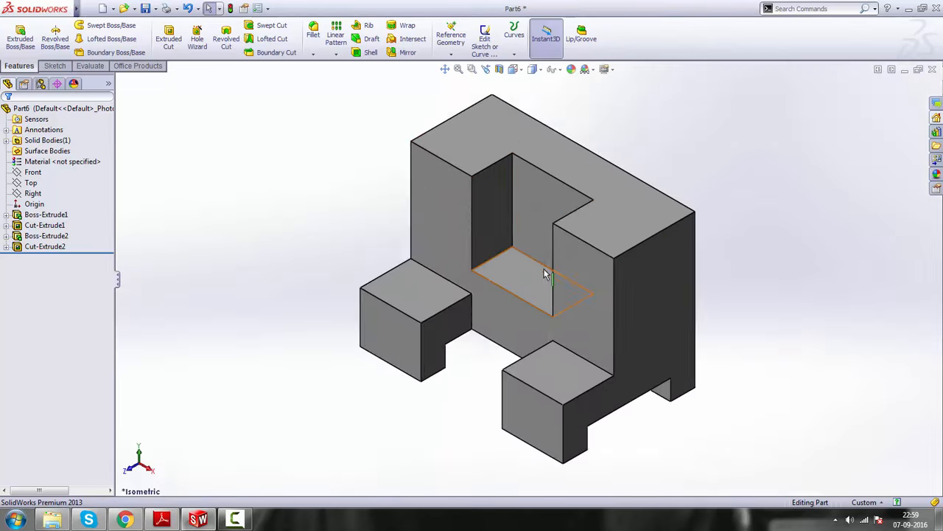
pyautogui.click(164, 521)
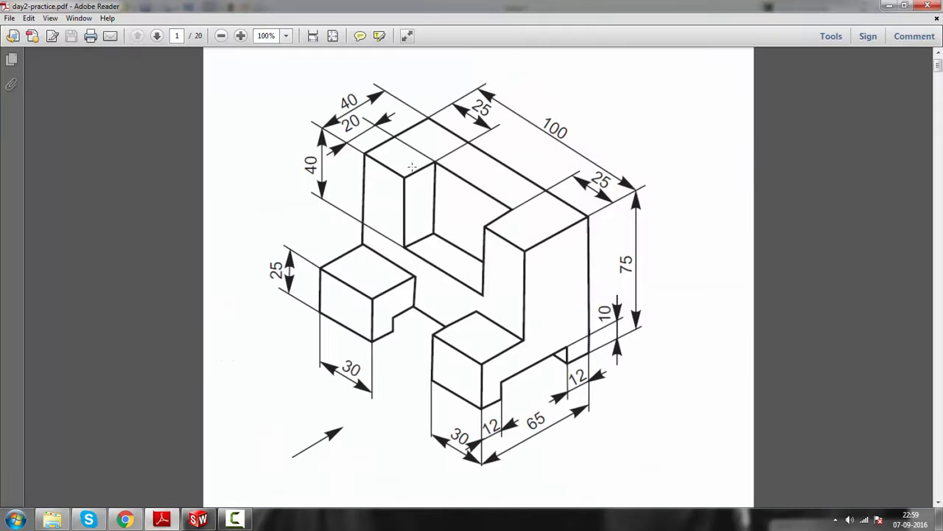
pyautogui.click(889, 5)
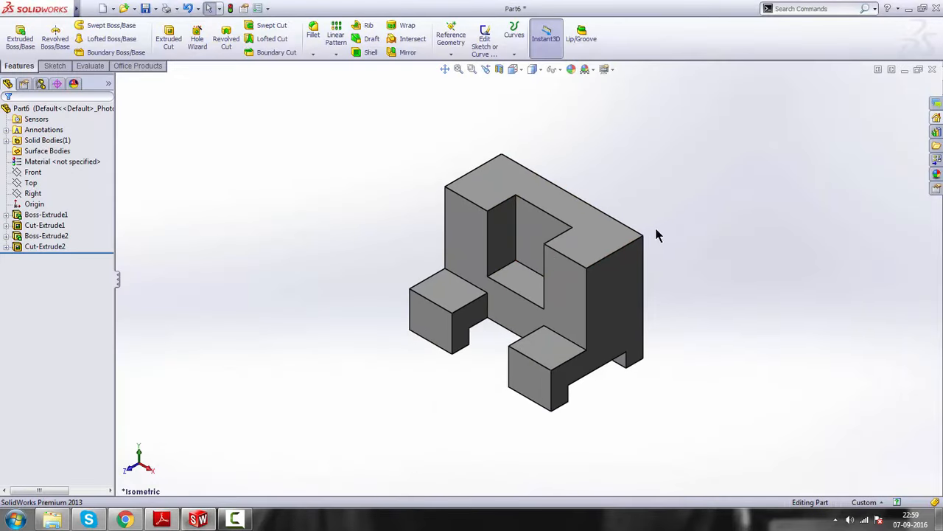
pyautogui.click(164, 520)
pyautogui.click(162, 520)
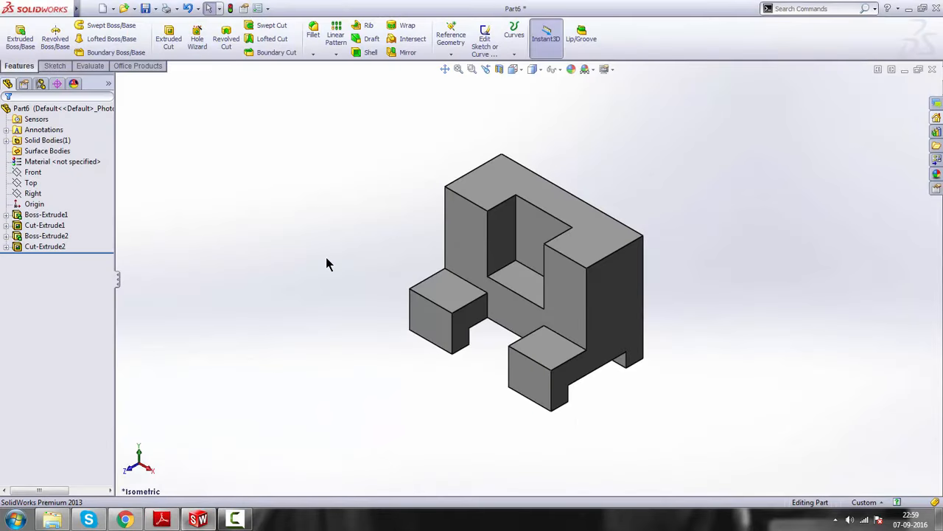